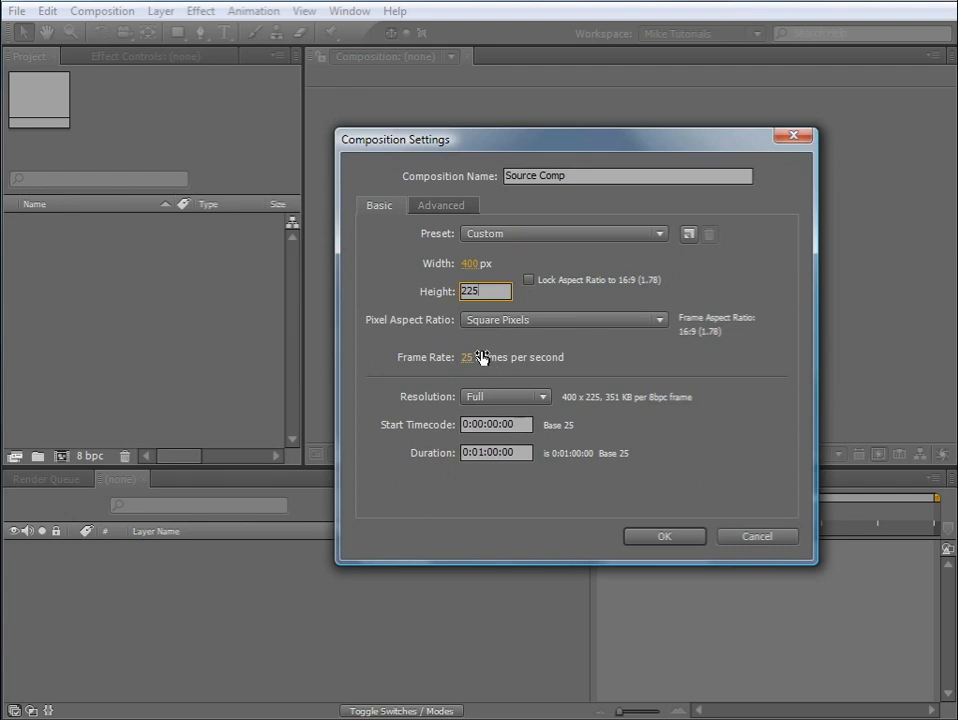
Set the Source Comp's duration to one frame (0:00:00:01) and create the composition
{"action": "left_click", "coordinate": [482, 453]}
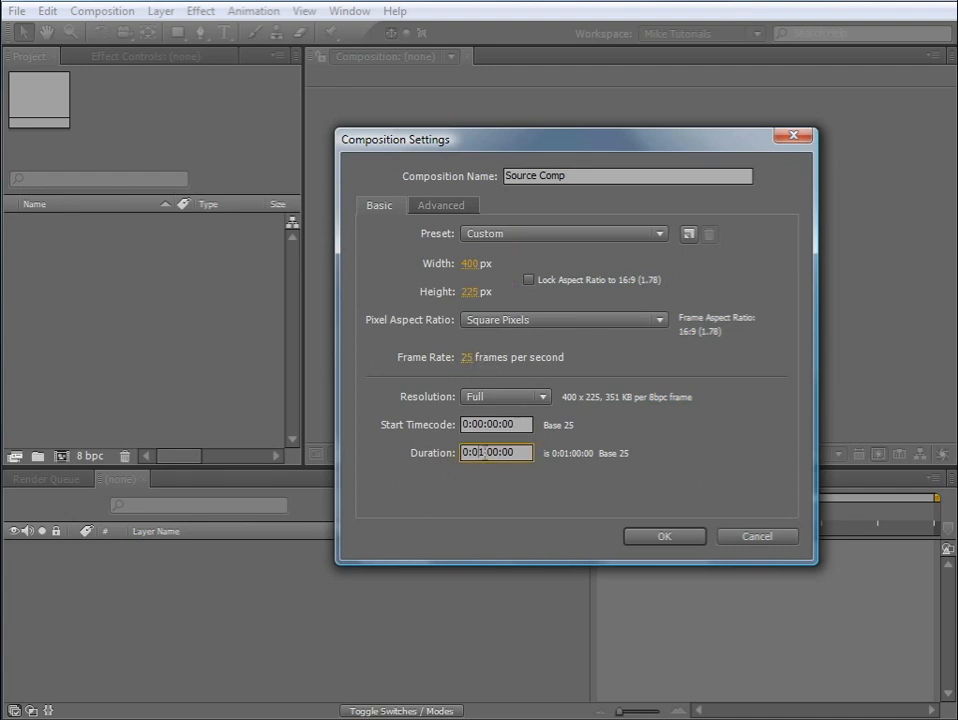
{"action": "type", "text": "1"}
{"action": "left_click", "coordinate": [677, 538]}
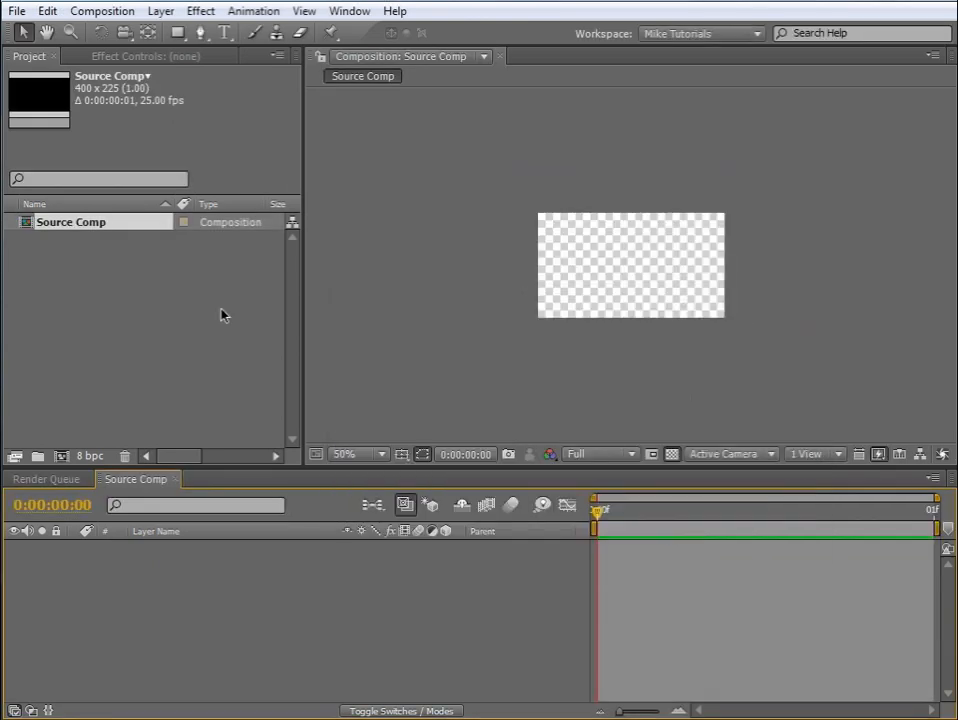
Import all the cow images from the Cows footage folder into the project
{"action": "left_click", "coordinate": [190, 320]}
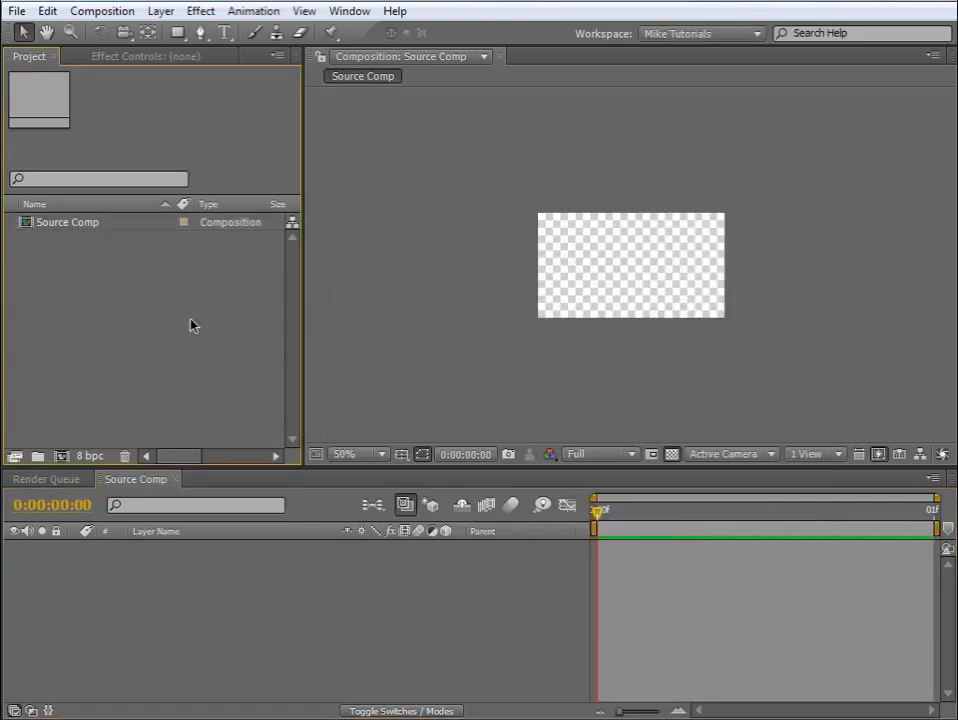
{"action": "double_click", "coordinate": [192, 325]}
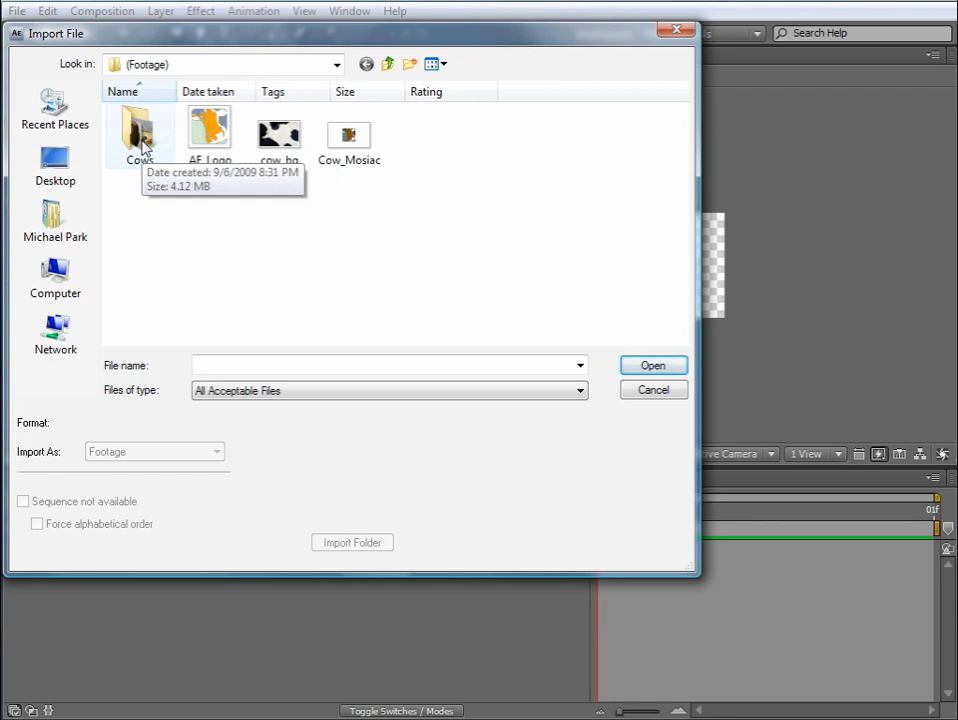
{"action": "double_click", "coordinate": [139, 140]}
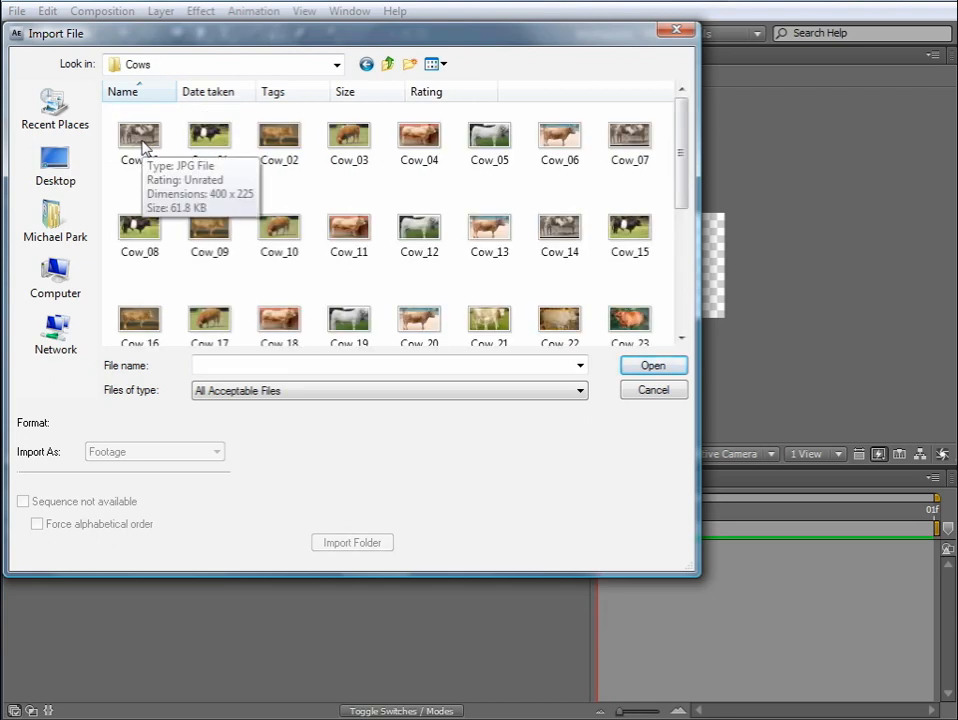
{"action": "key", "text": "ctrl+a"}
{"action": "left_click", "coordinate": [652, 372]}
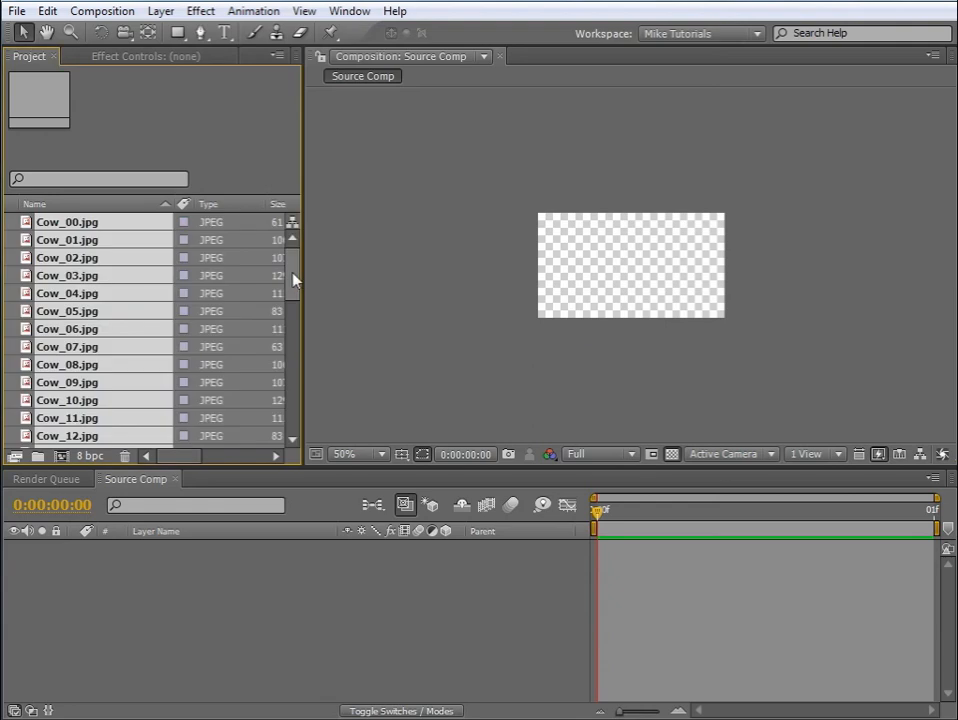
Create a project folder named Cows and move all the imported cow images into it
{"action": "left_click_drag", "start_coordinate": [293, 281], "coordinate": [295, 428]}
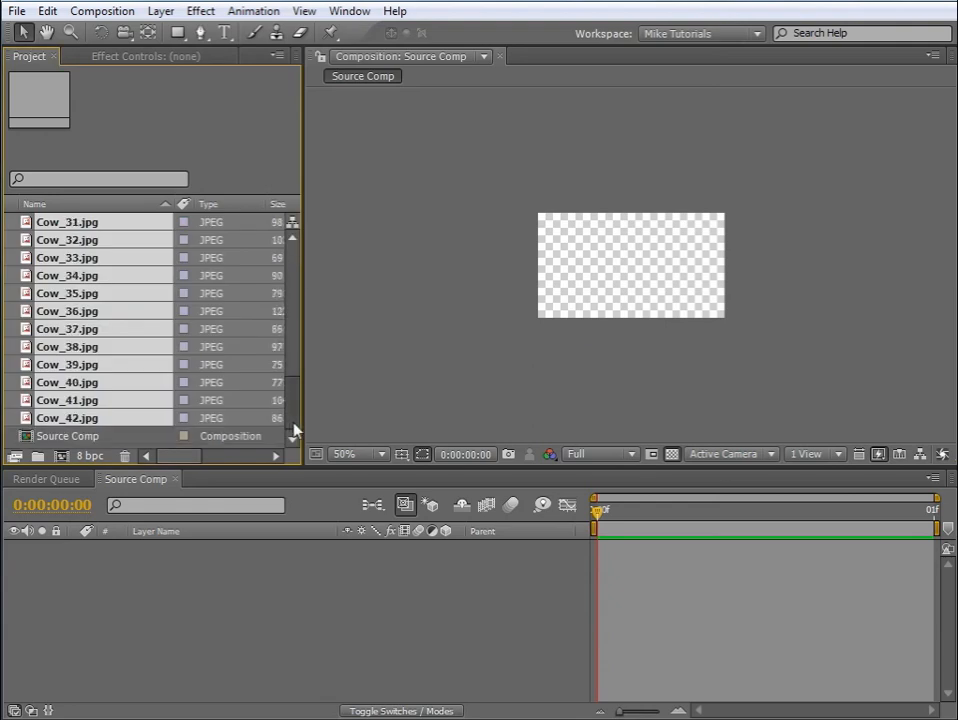
{"action": "left_click", "coordinate": [38, 457]}
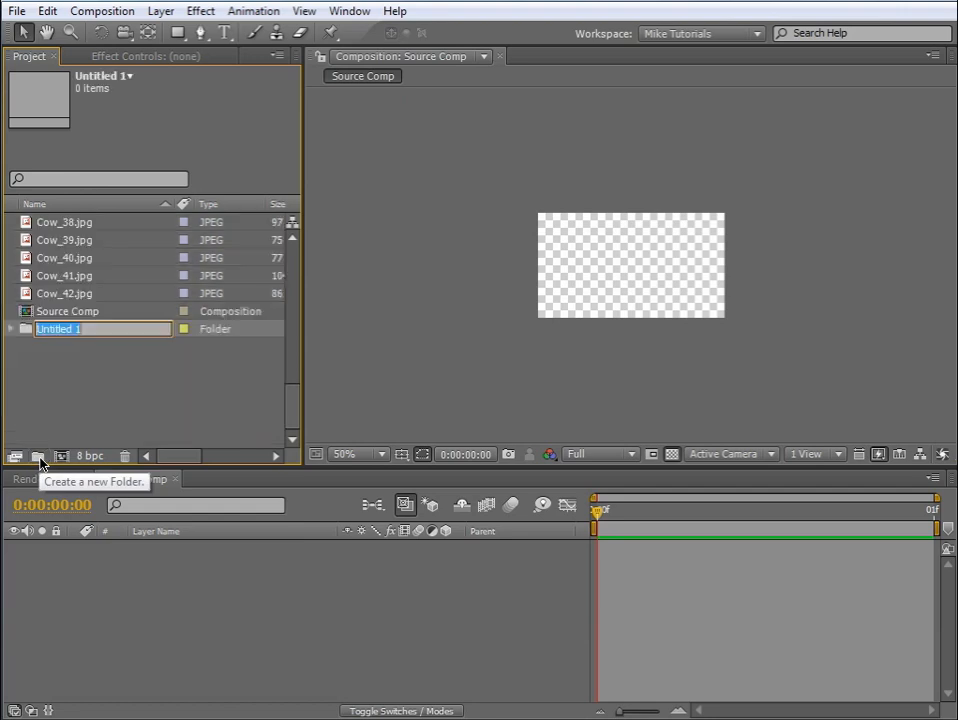
{"action": "type", "text": "Cows"}
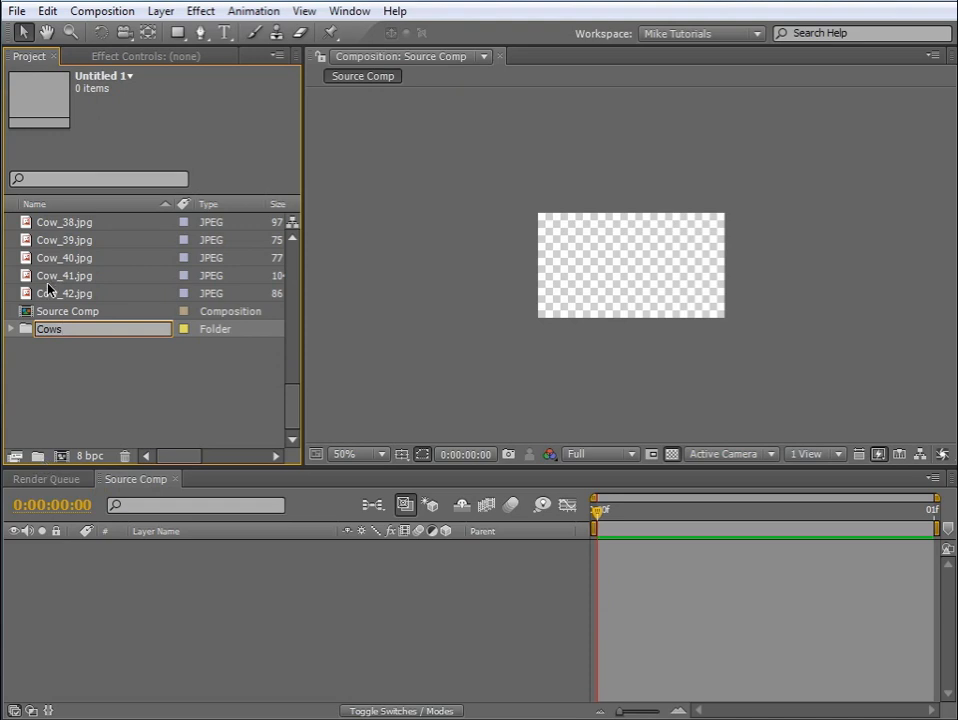
{"action": "left_click", "coordinate": [48, 292]}
{"action": "left_click_drag", "start_coordinate": [293, 385], "coordinate": [296, 427]}
{"action": "left_click", "coordinate": [82, 226], "text": "shift"}
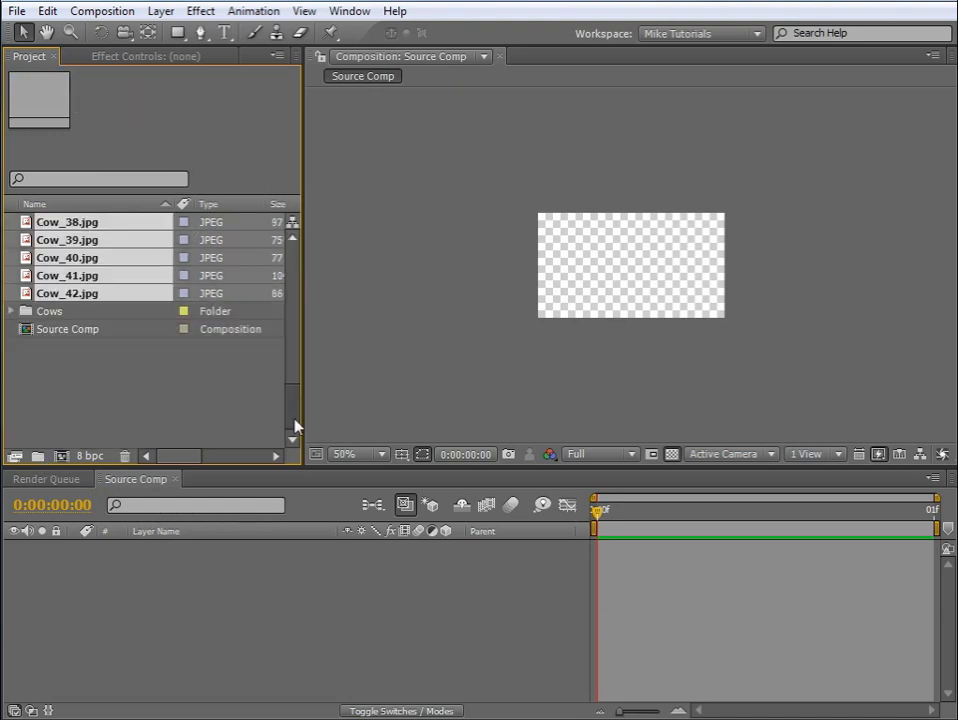
{"action": "mouse_move", "coordinate": [42, 296]}
{"action": "left_mouse_down"}
{"action": "mouse_move", "coordinate": [60, 314]}
{"action": "mouse_move", "coordinate": [53, 333]}
{"action": "mouse_move", "coordinate": [49, 316]}
{"action": "left_mouse_up"}
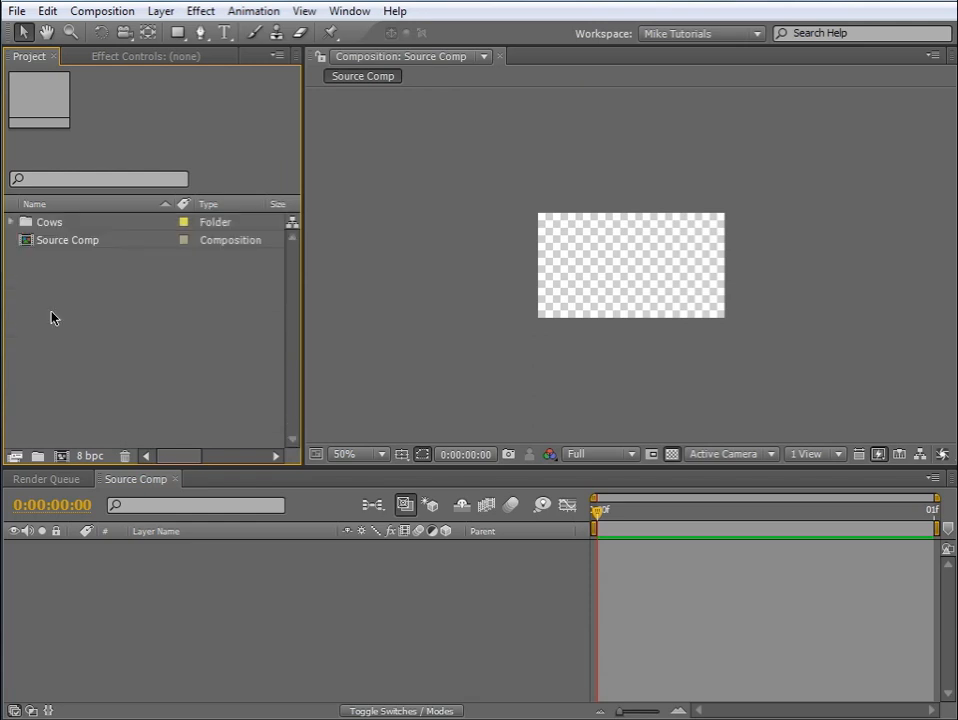
Add all images from Cow_00.jpg to Cow_42.jpg as layers in Source Comp, in ascending order
{"action": "left_click", "coordinate": [12, 222]}
{"action": "left_click", "coordinate": [66, 240]}
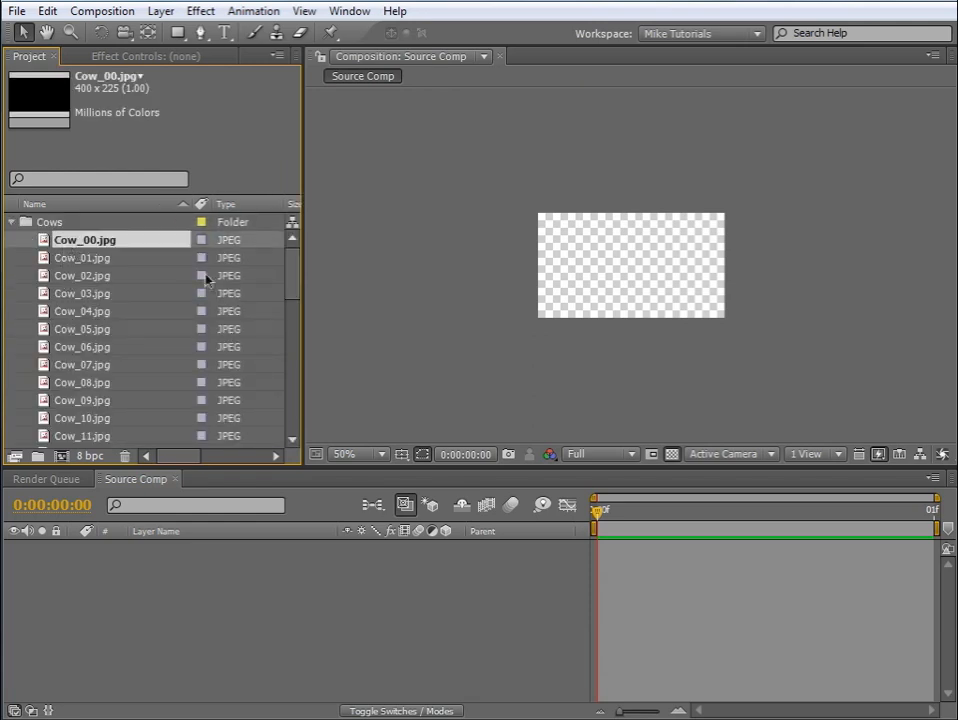
{"action": "left_click_drag", "start_coordinate": [294, 280], "coordinate": [294, 428]}
{"action": "left_click", "coordinate": [92, 420], "text": "shift"}
{"action": "left_click_drag", "start_coordinate": [92, 420], "coordinate": [88, 552]}
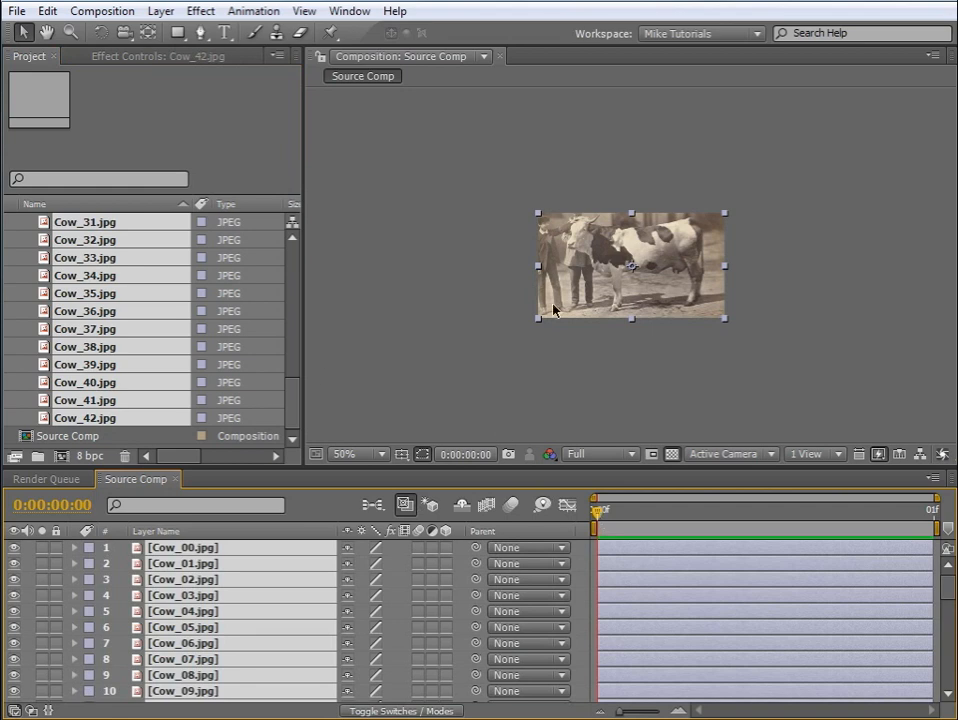
{"action": "scroll", "coordinate": [951, 626], "scroll_direction": "down", "scroll_amount": 1}
{"action": "left_click_drag", "start_coordinate": [949, 619], "coordinate": [944, 582]}
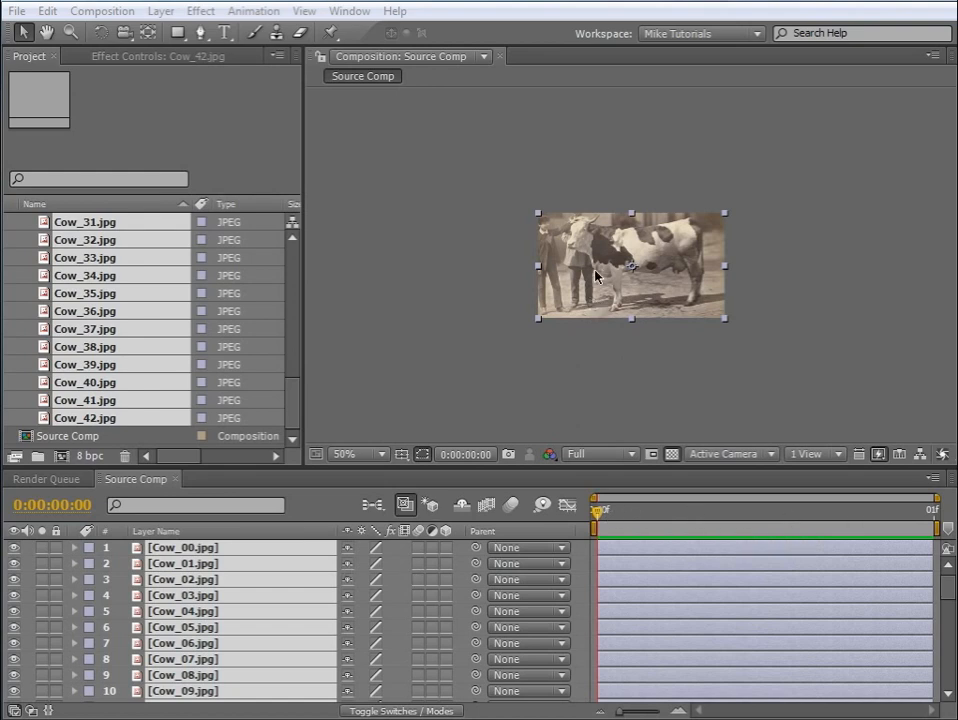
Sequence all the selected cow layers one after another with the Sequence Layers keyframe assistant, without overlap
{"action": "right_click", "coordinate": [186, 553]}
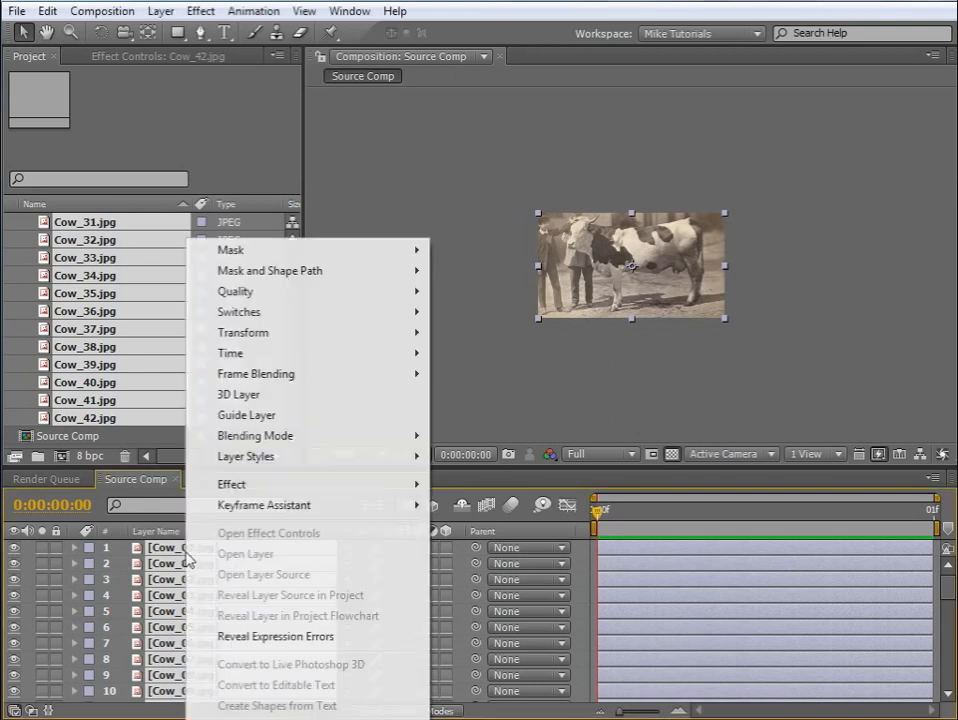
{"action": "mouse_move", "coordinate": [283, 508]}
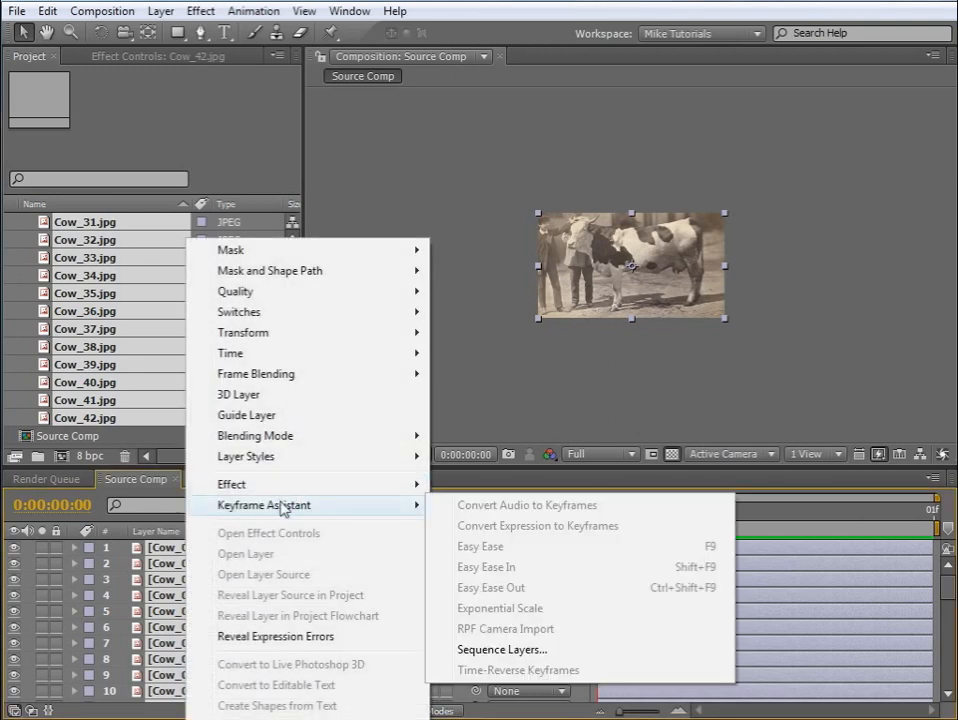
{"action": "left_click", "coordinate": [552, 650]}
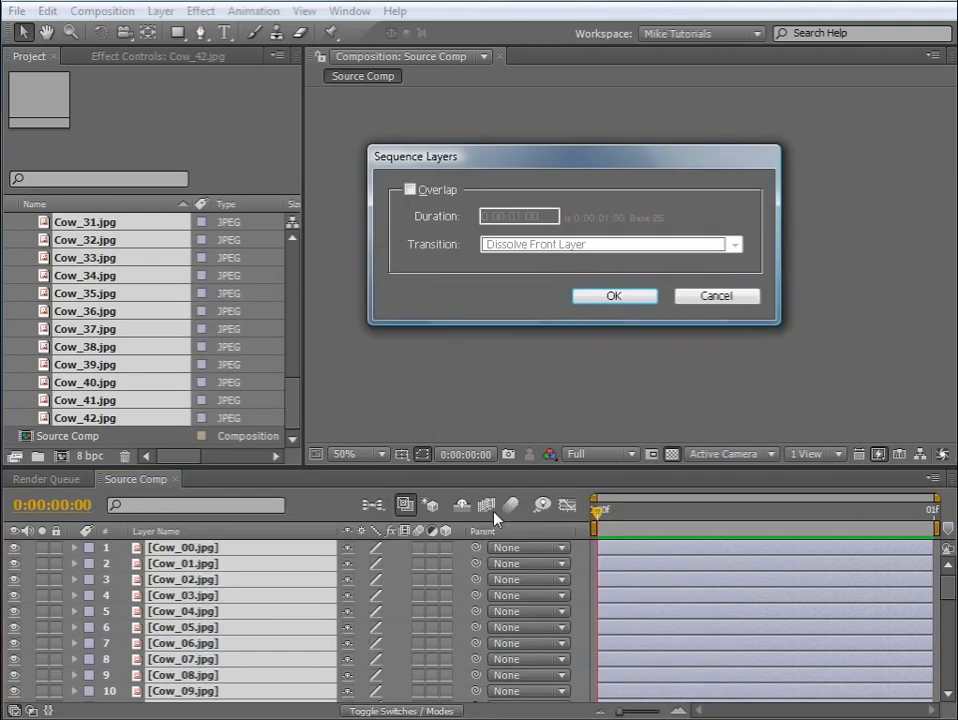
{"action": "left_click", "coordinate": [609, 299]}
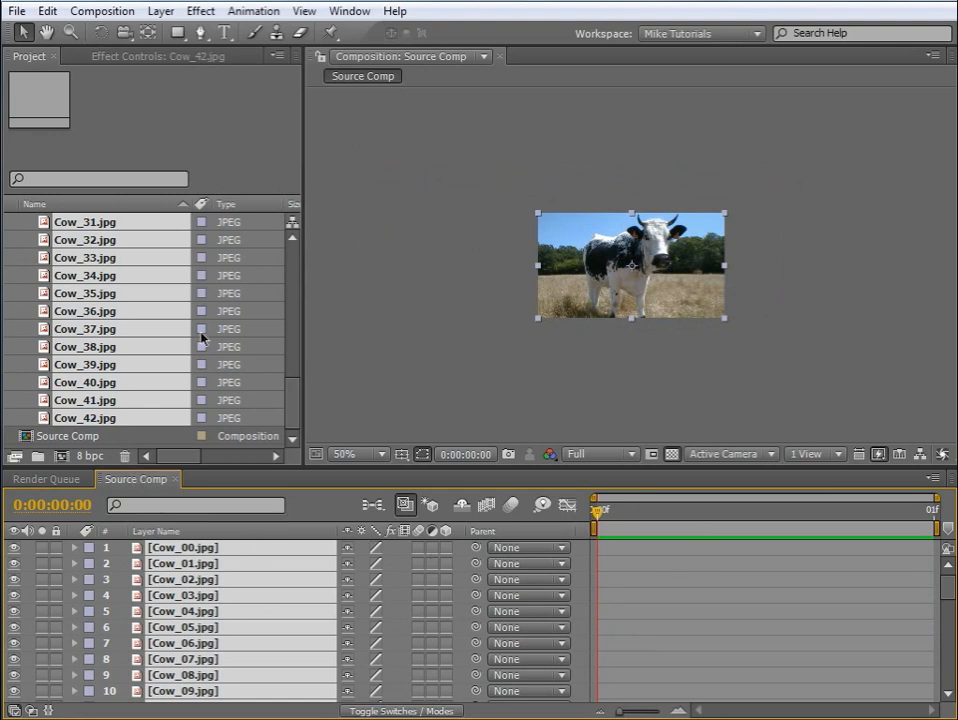
Extend Source Comp's duration to 0:00:02:01 and show its whole length in the timeline
{"action": "left_click", "coordinate": [102, 11]}
{"action": "left_click", "coordinate": [140, 61]}
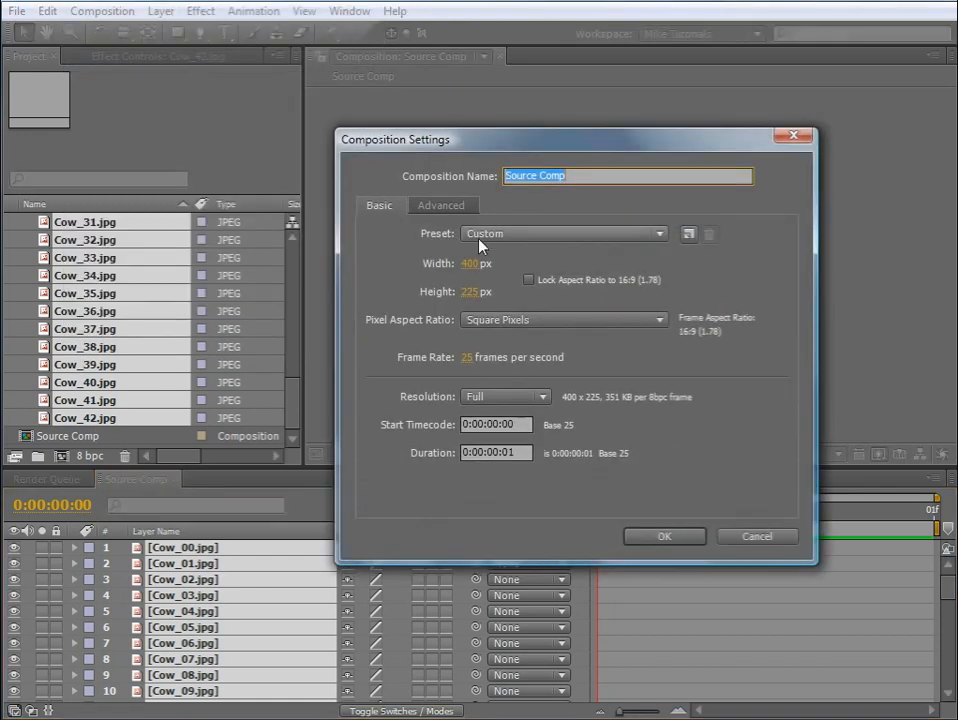
{"action": "left_click", "coordinate": [491, 452]}
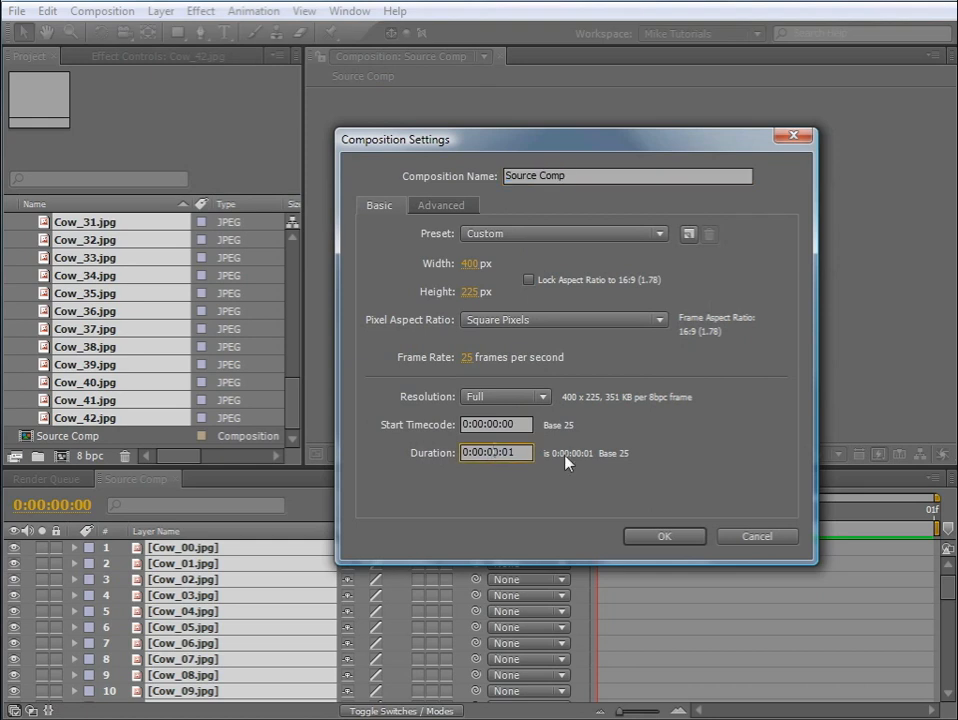
{"action": "key", "text": "BackSpace"}
{"action": "type", "text": "2"}
{"action": "left_click", "coordinate": [668, 539]}
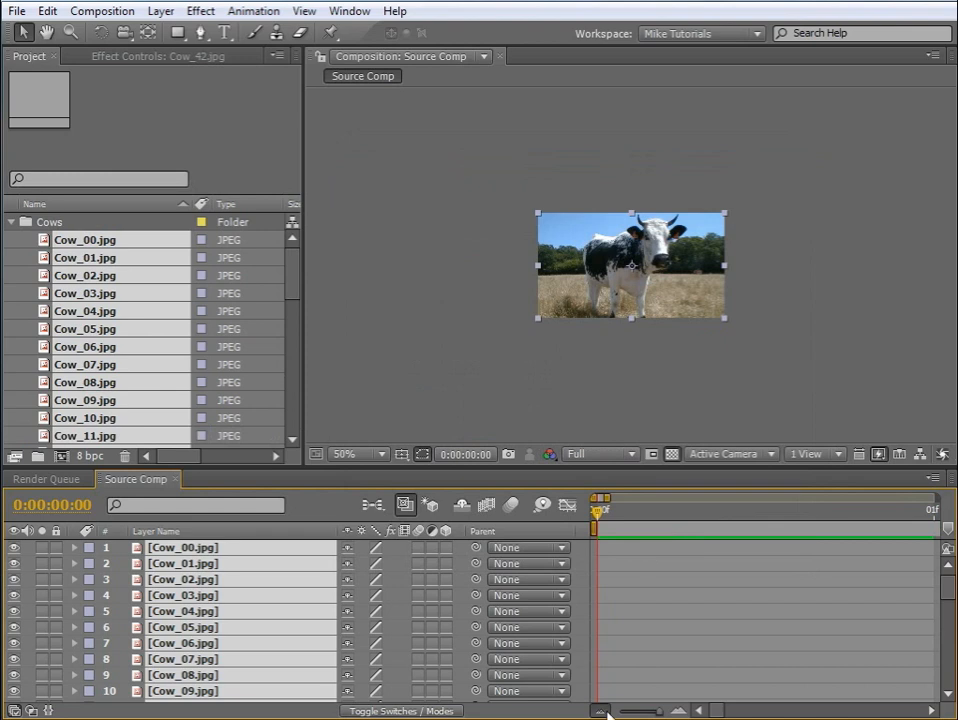
{"action": "left_click", "coordinate": [601, 711]}
{"action": "left_click", "coordinate": [601, 711]}
{"action": "left_click", "coordinate": [601, 711]}
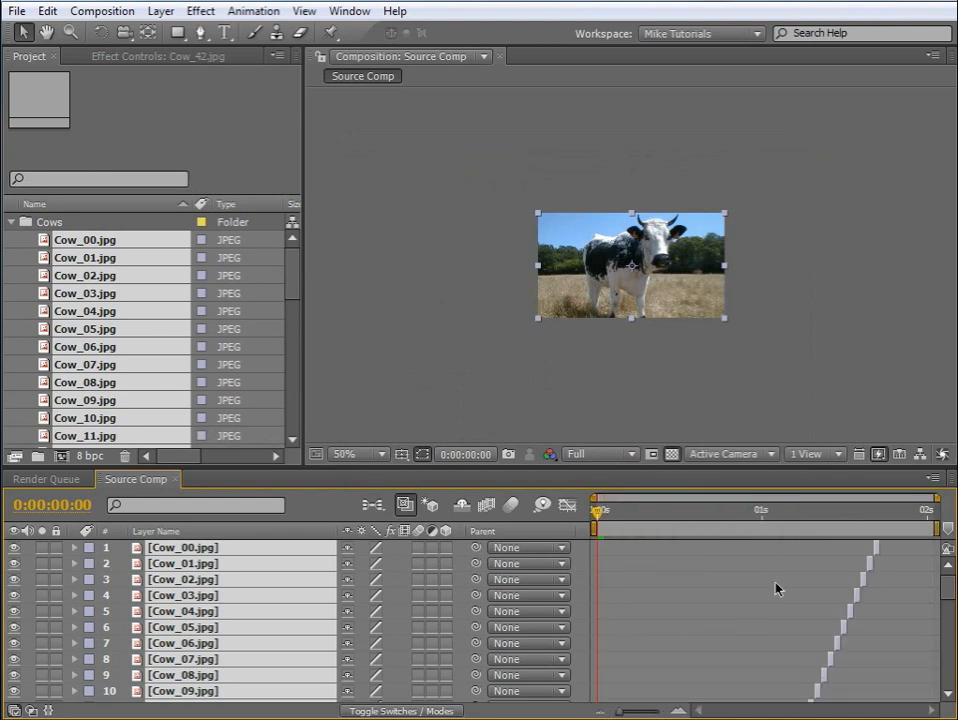
End the work area at 0:00:01:17, on the last cow image, and trim Source Comp to the work area
{"action": "left_click_drag", "start_coordinate": [830, 517], "coordinate": [873, 517]}
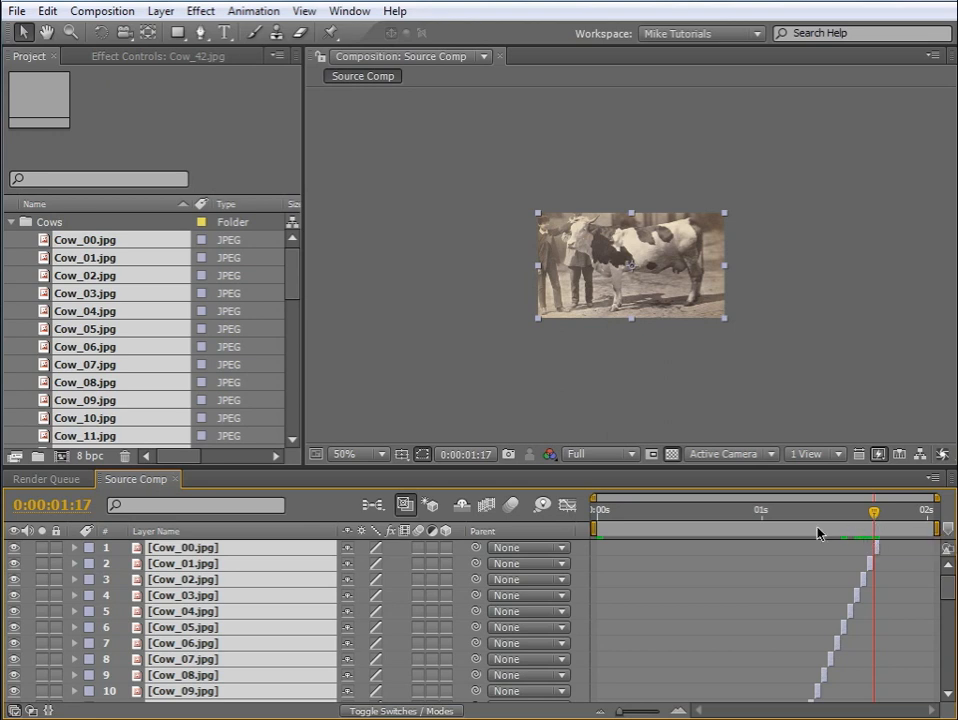
{"action": "key", "text": "n"}
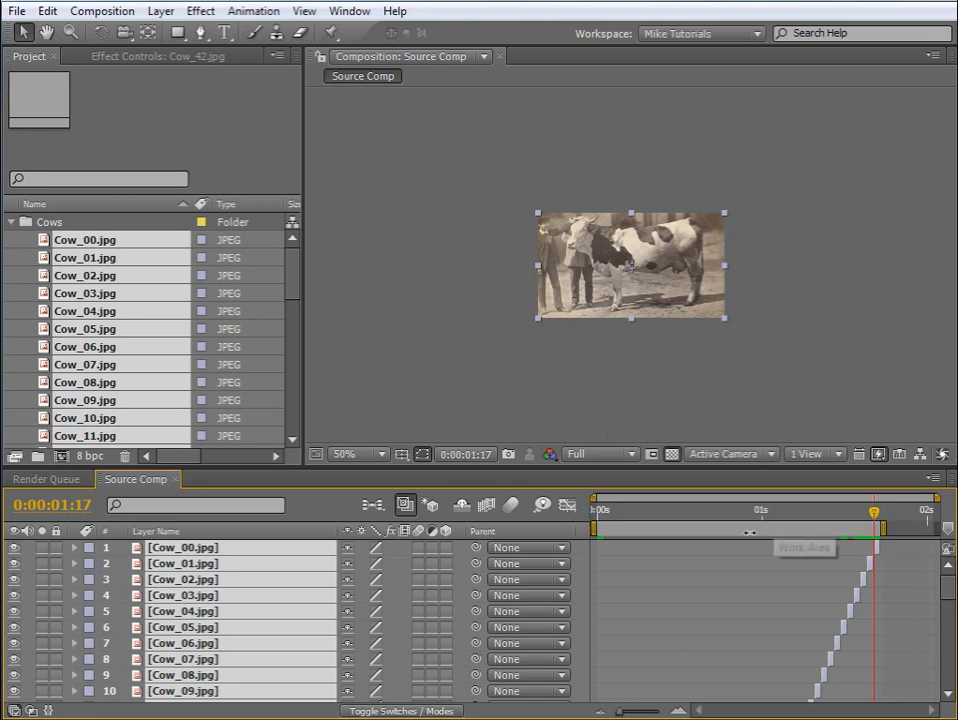
{"action": "right_click", "coordinate": [737, 529]}
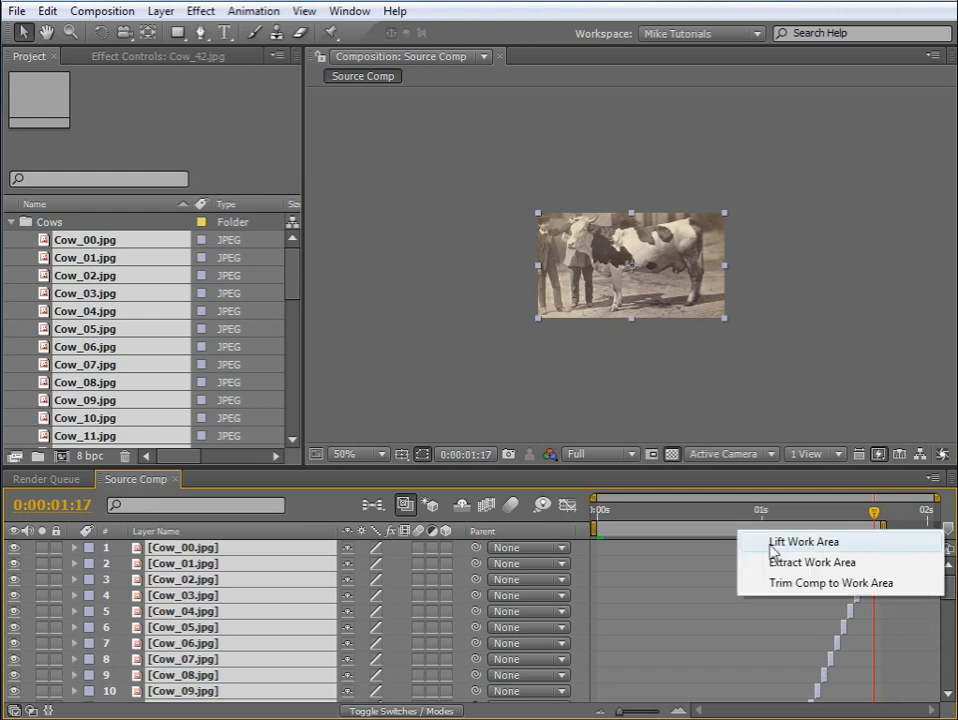
{"action": "left_click", "coordinate": [813, 587]}
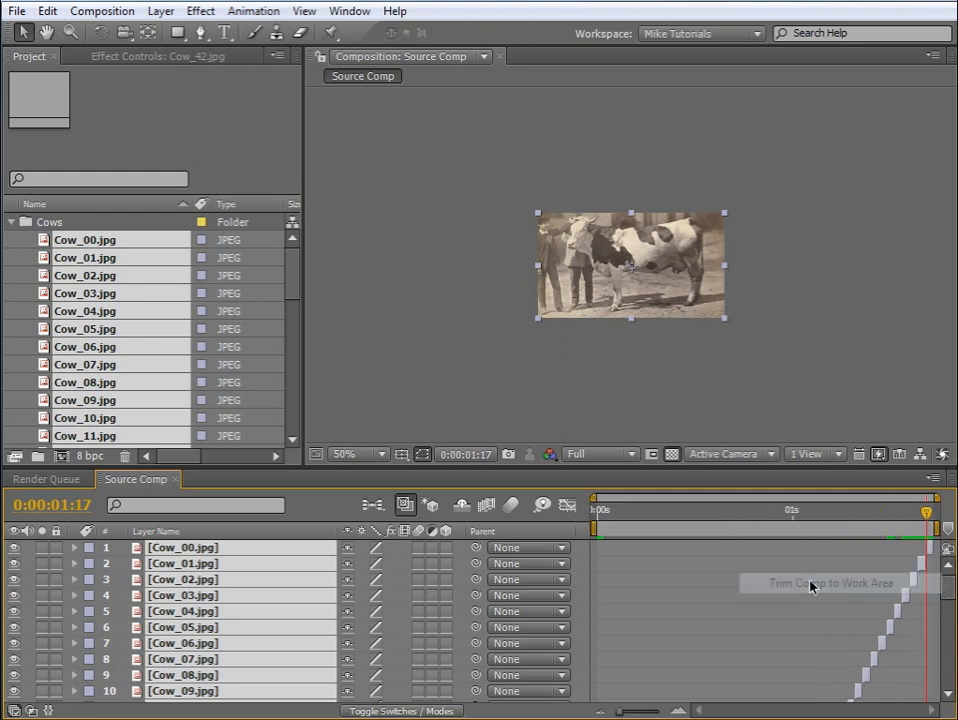
{"action": "mouse_move", "coordinate": [924, 515]}
{"action": "left_mouse_down"}
{"action": "mouse_move", "coordinate": [594, 515]}
{"action": "mouse_move", "coordinate": [877, 532]}
{"action": "mouse_move", "coordinate": [930, 520]}
{"action": "left_mouse_up"}
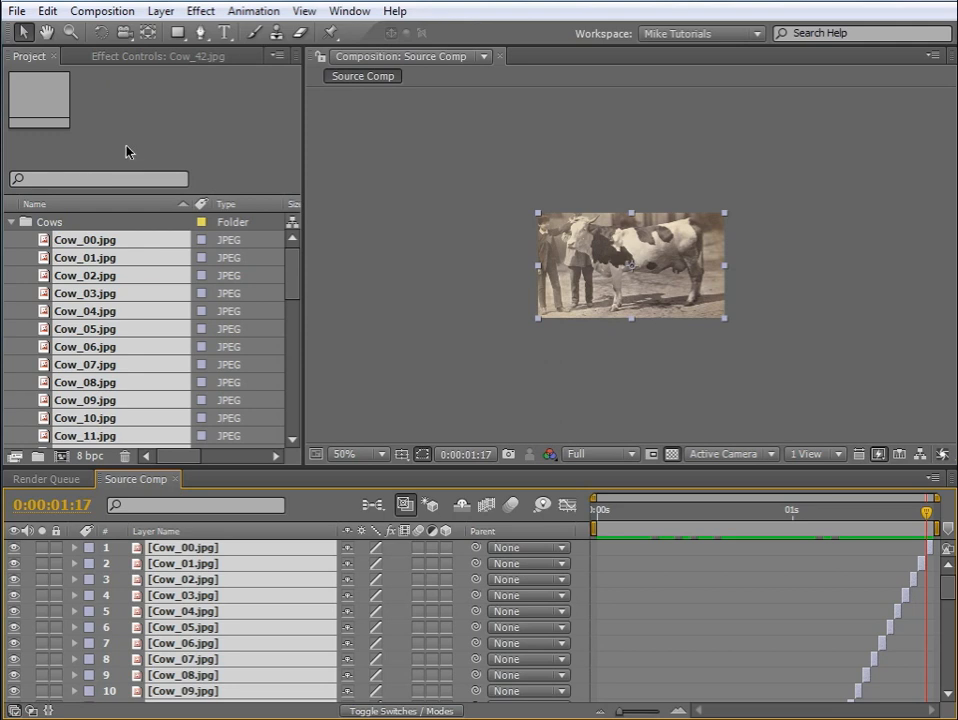
Create a new composition named Explode with the HDV/HDTV 720 25 preset and a duration of 8 seconds
{"action": "left_click", "coordinate": [103, 11]}
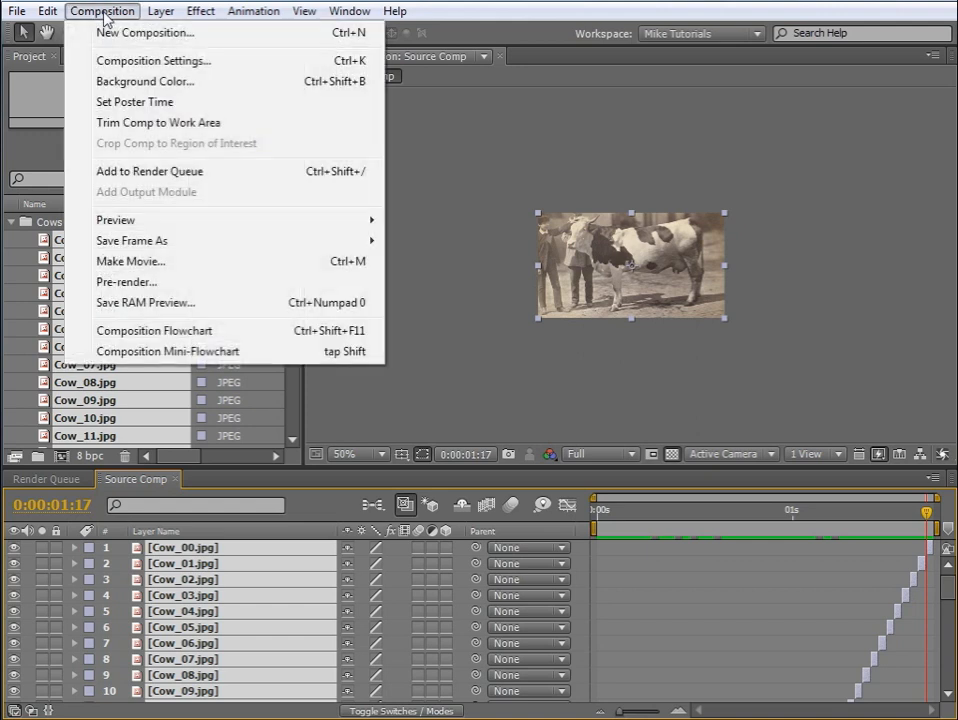
{"action": "left_click", "coordinate": [105, 32]}
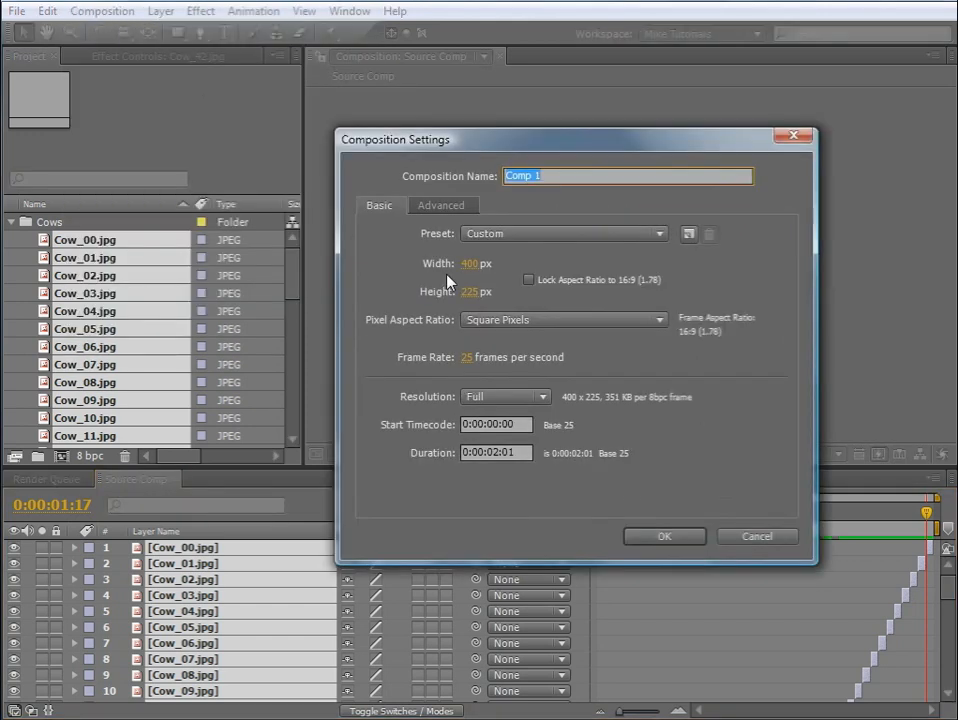
{"action": "type", "text": "Explod3e"}
{"action": "key", "text": "BackSpace"}
{"action": "key", "text": "BackSpace"}
{"action": "type", "text": "e"}
{"action": "left_click", "coordinate": [573, 234]}
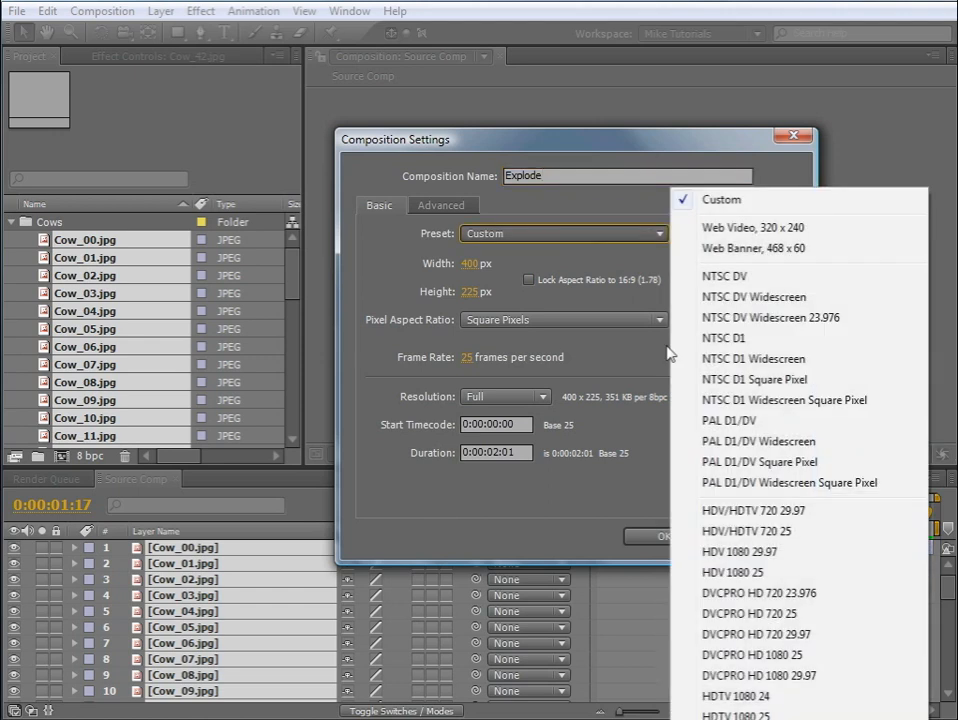
{"action": "left_click", "coordinate": [752, 537]}
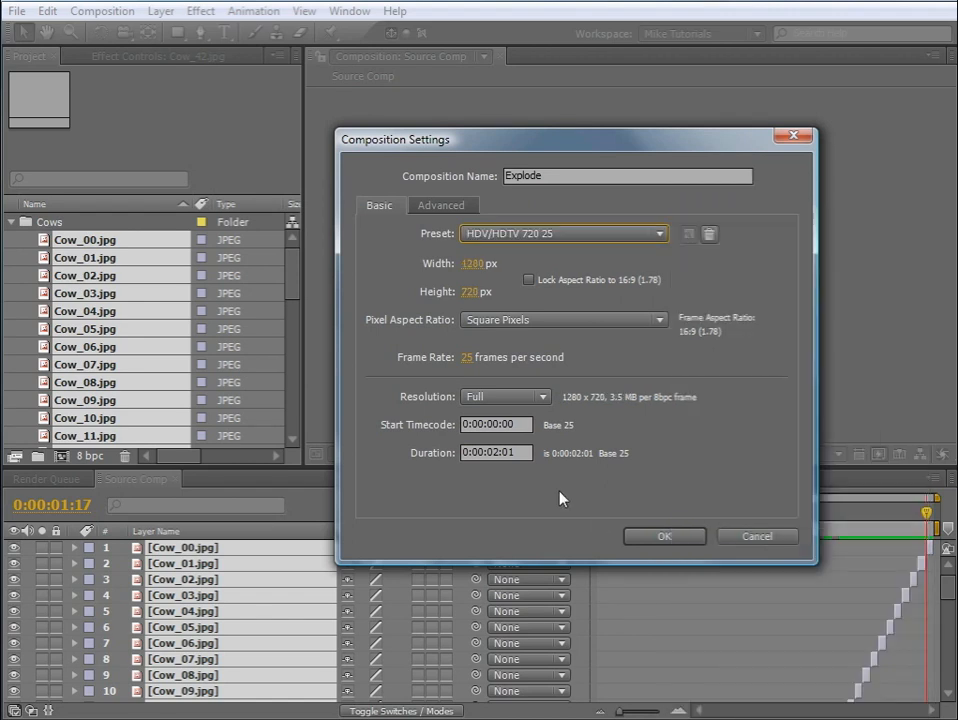
{"action": "left_click", "coordinate": [487, 452]}
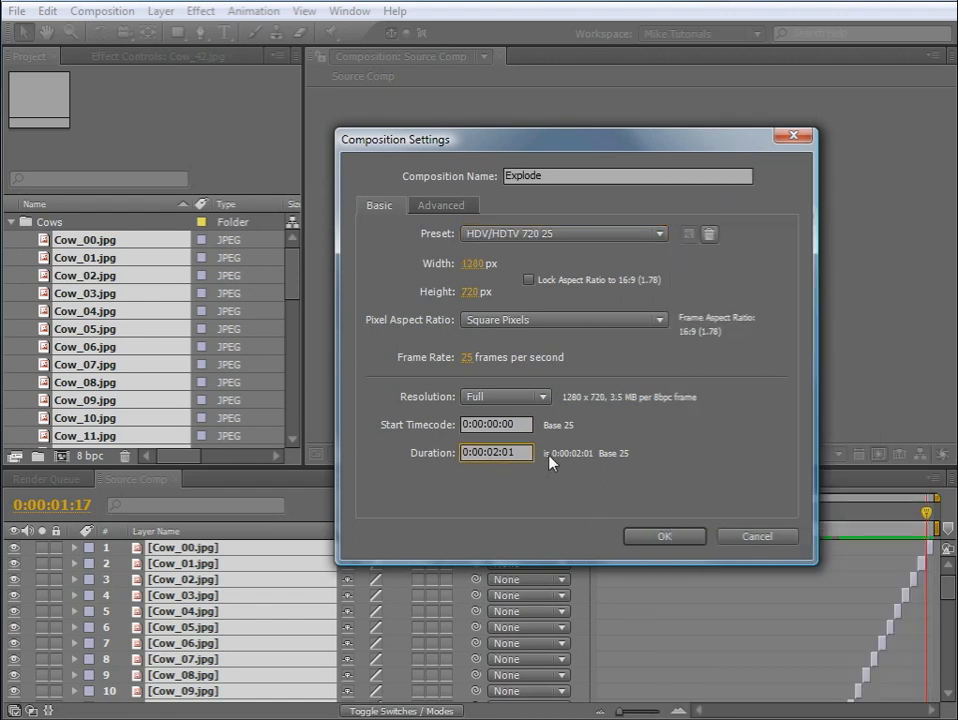
{"action": "type", "text": "0:00:08:0"}
{"action": "left_click", "coordinate": [655, 537]}
Add Source Comp as a layer in the Explode composition and turn off its visibility
{"action": "left_click", "coordinate": [64, 348]}
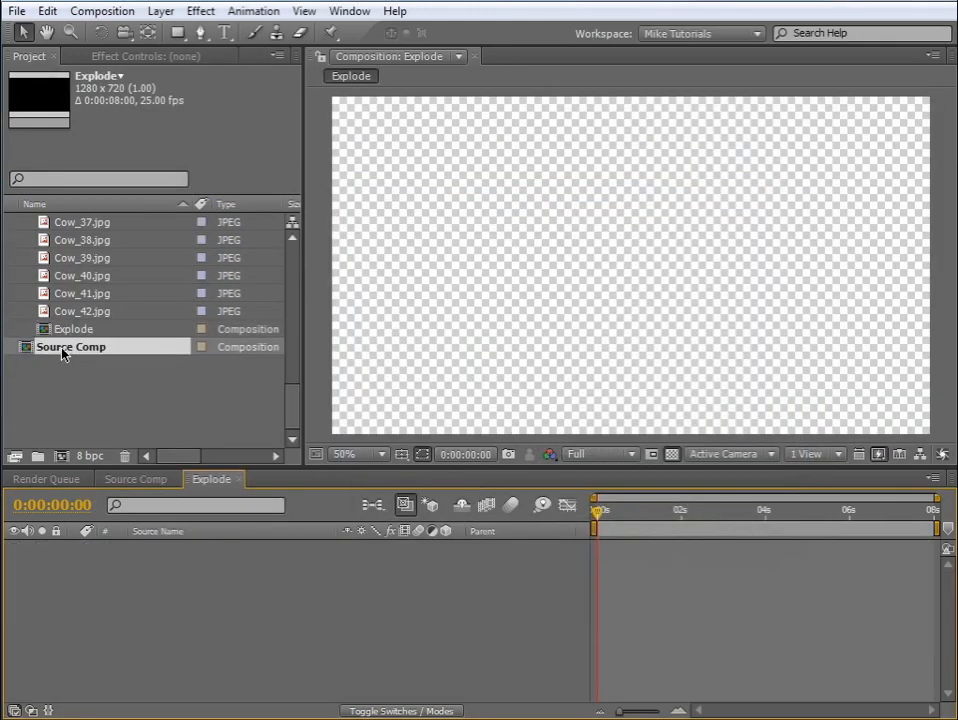
{"action": "left_click_drag", "start_coordinate": [62, 500], "coordinate": [70, 570]}
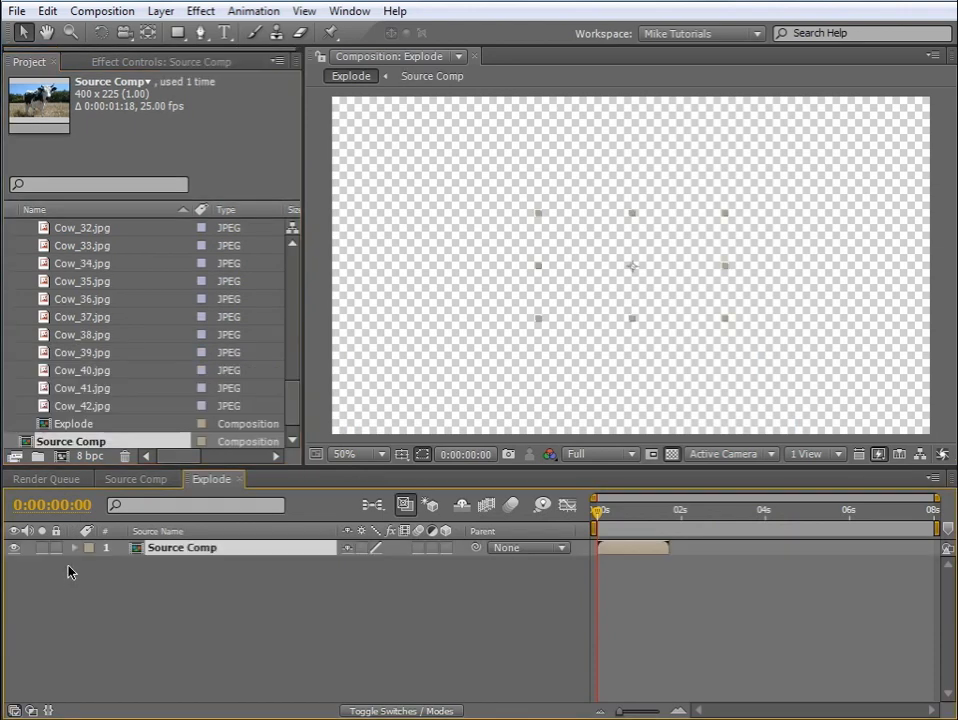
{"action": "left_click", "coordinate": [14, 548]}
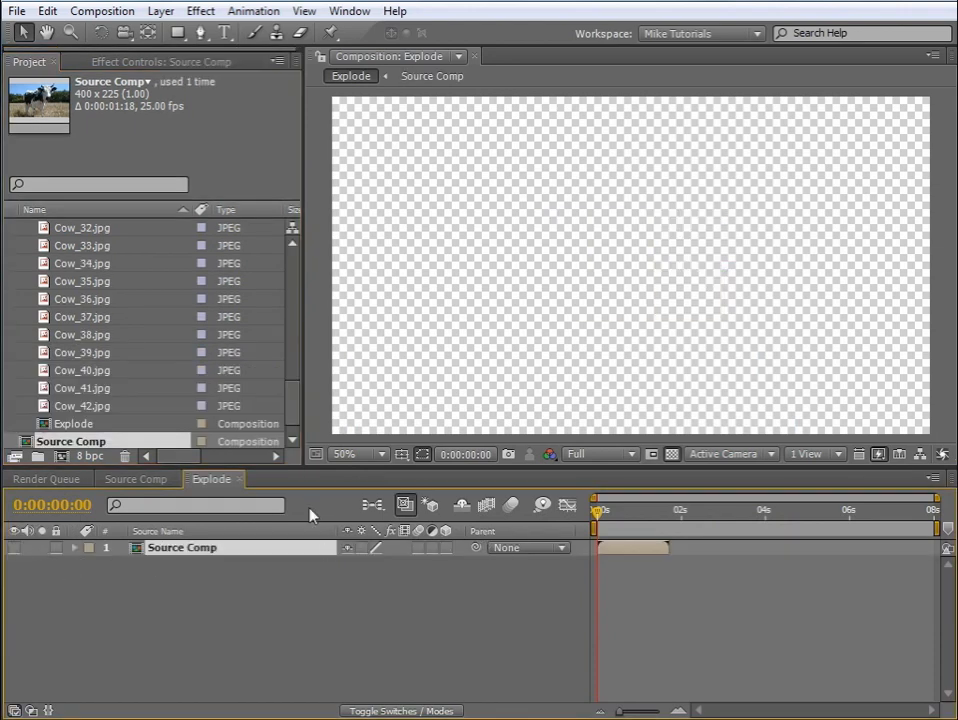
Create a black solid named Particular at the composition's full size in the Explode composition
{"action": "left_click", "coordinate": [160, 11]}
{"action": "mouse_move", "coordinate": [205, 27]}
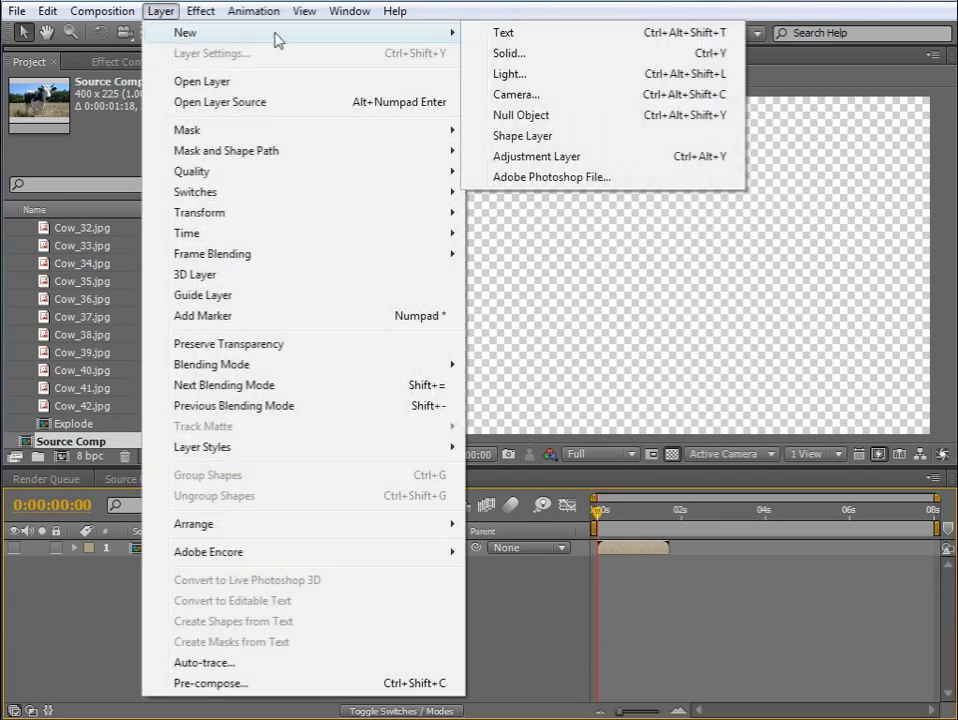
{"action": "left_click", "coordinate": [557, 57]}
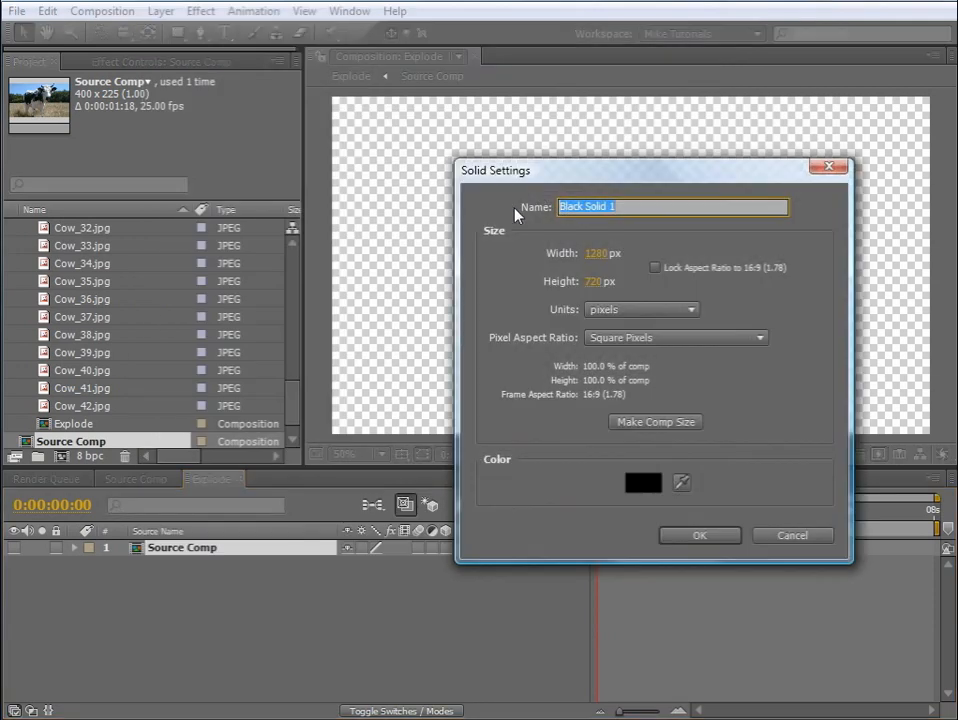
{"action": "type", "text": "Particular"}
{"action": "left_click", "coordinate": [622, 423]}
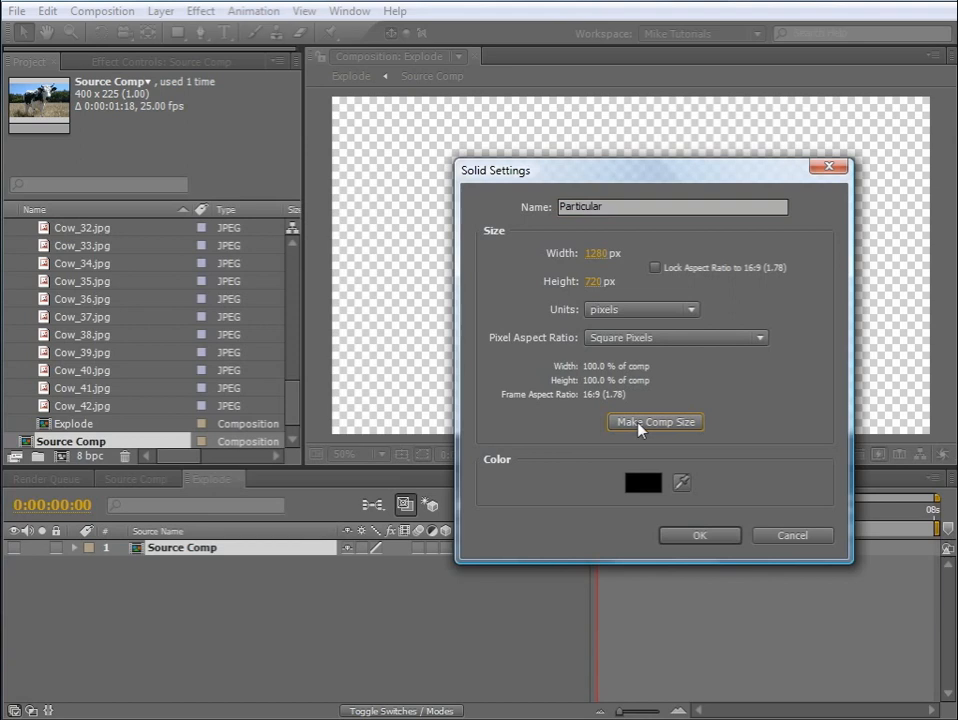
{"action": "left_click", "coordinate": [697, 536]}
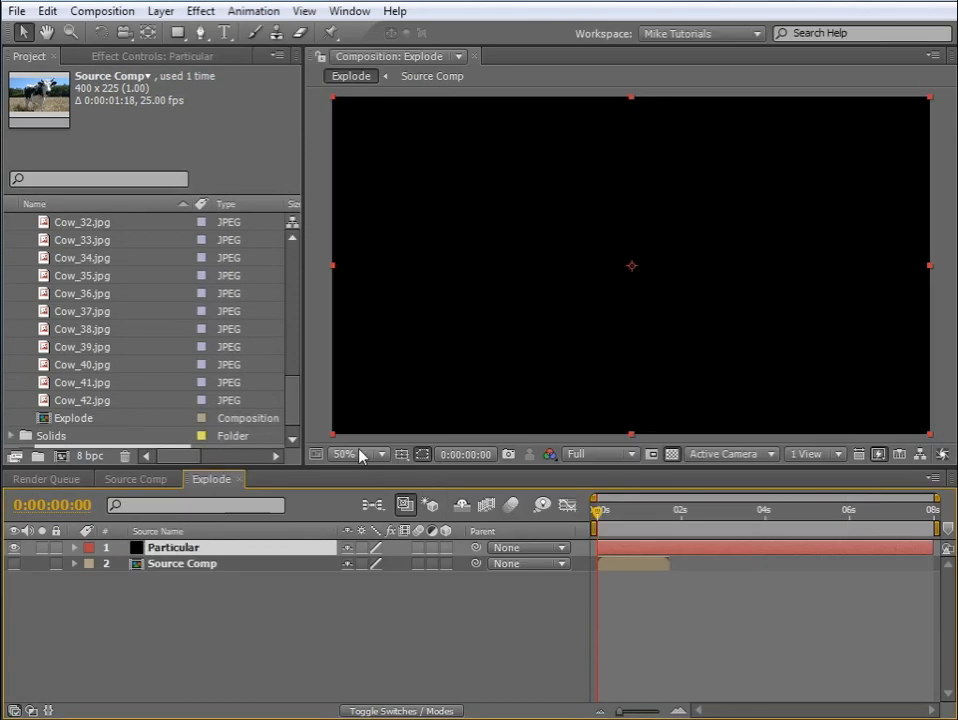
Apply the Trapcode Particular effect to the Particular solid and preview its default particles with the transparency grid turned off
{"action": "left_click", "coordinate": [200, 13]}
{"action": "mouse_move", "coordinate": [301, 641]}
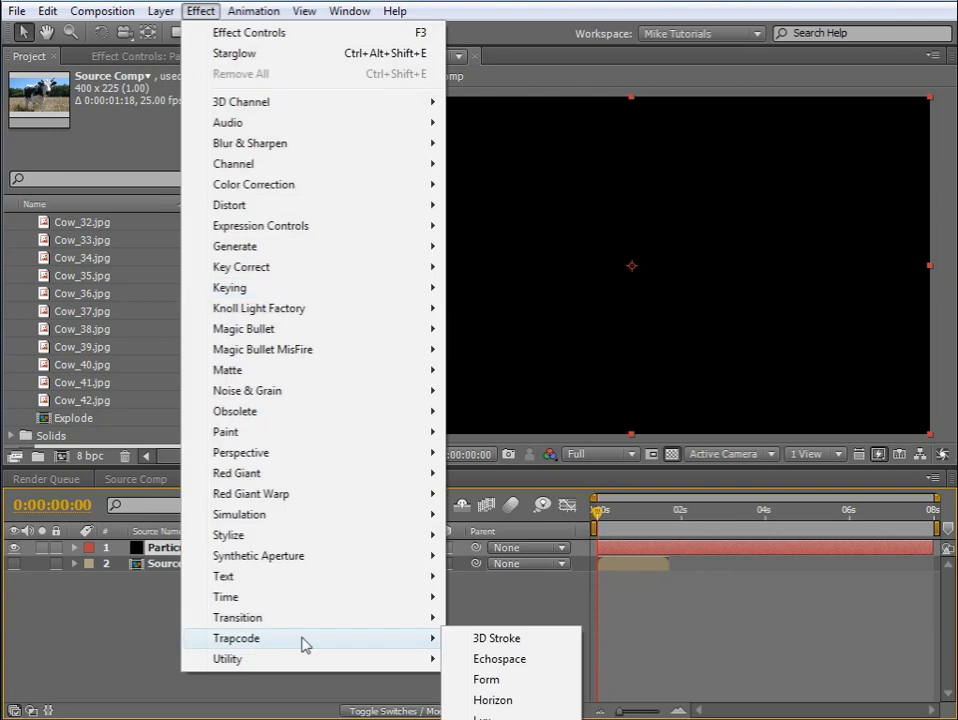
{"action": "left_click", "coordinate": [497, 719]}
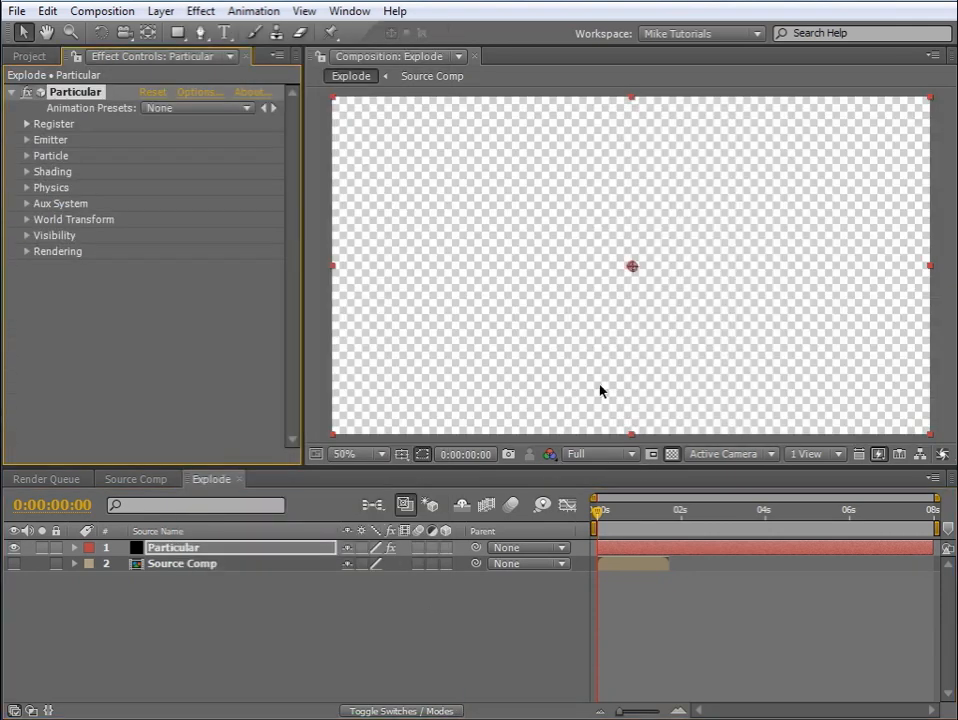
{"action": "left_click", "coordinate": [672, 455]}
{"action": "left_click_drag", "start_coordinate": [596, 511], "coordinate": [744, 539]}
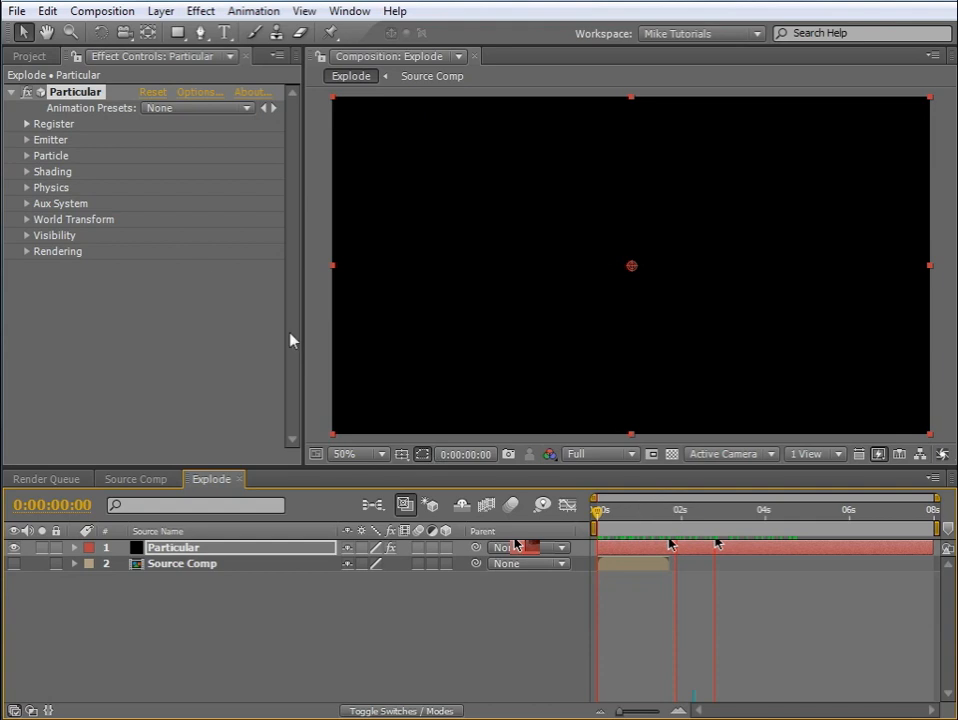
Import AE_Logo.png from the (Footage) folder and add it as the top layer of the Explode composition
{"action": "left_click", "coordinate": [29, 56]}
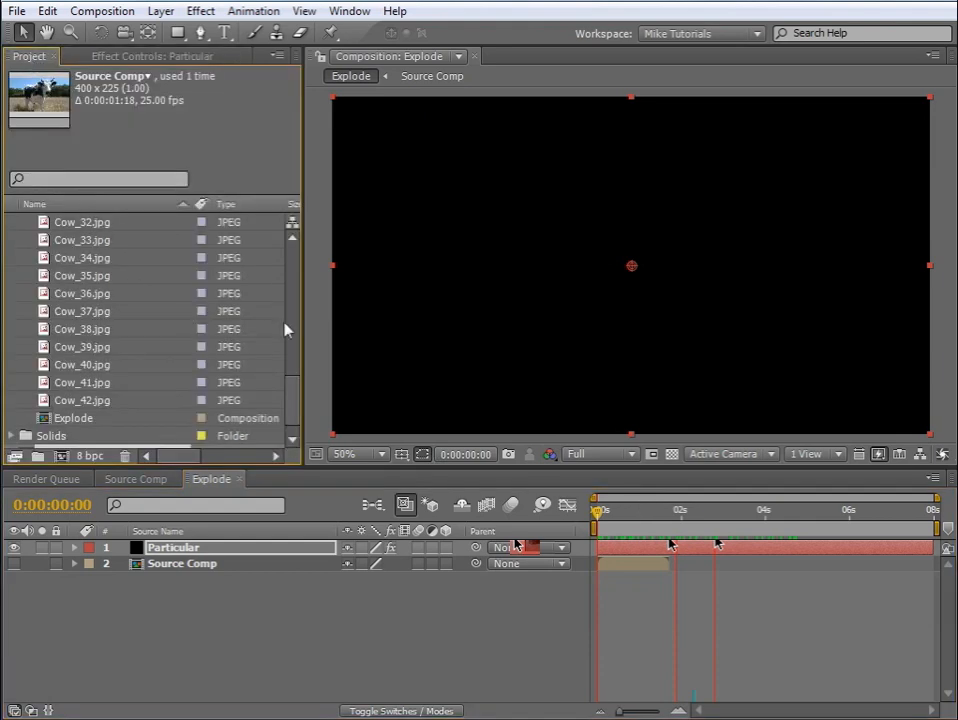
{"action": "scroll", "coordinate": [291, 398], "scroll_direction": "up", "scroll_amount": 10}
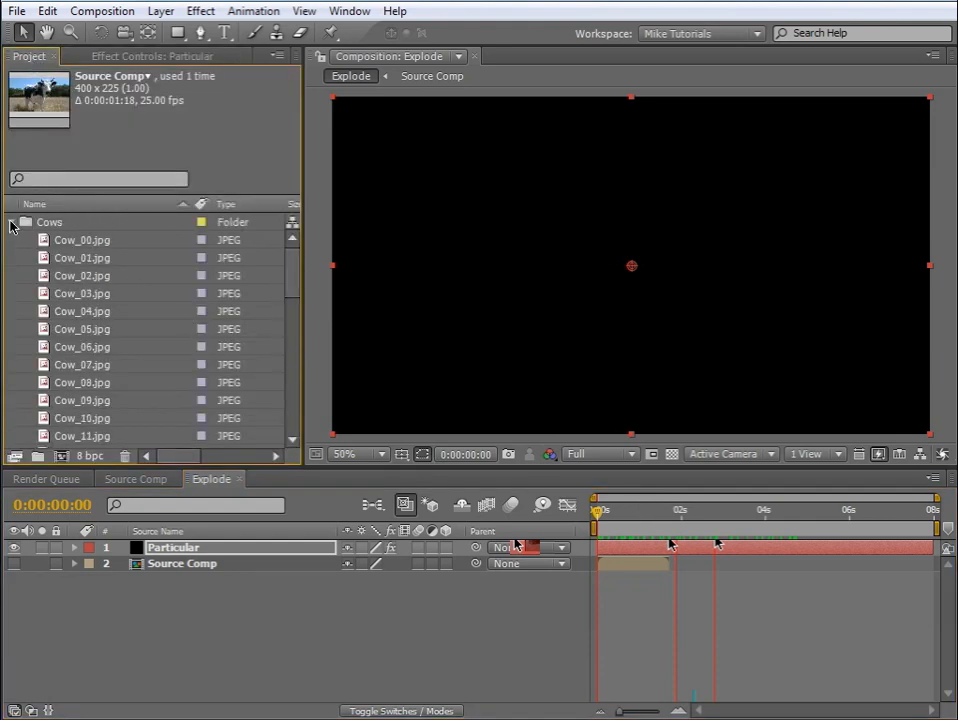
{"action": "left_click", "coordinate": [13, 221]}
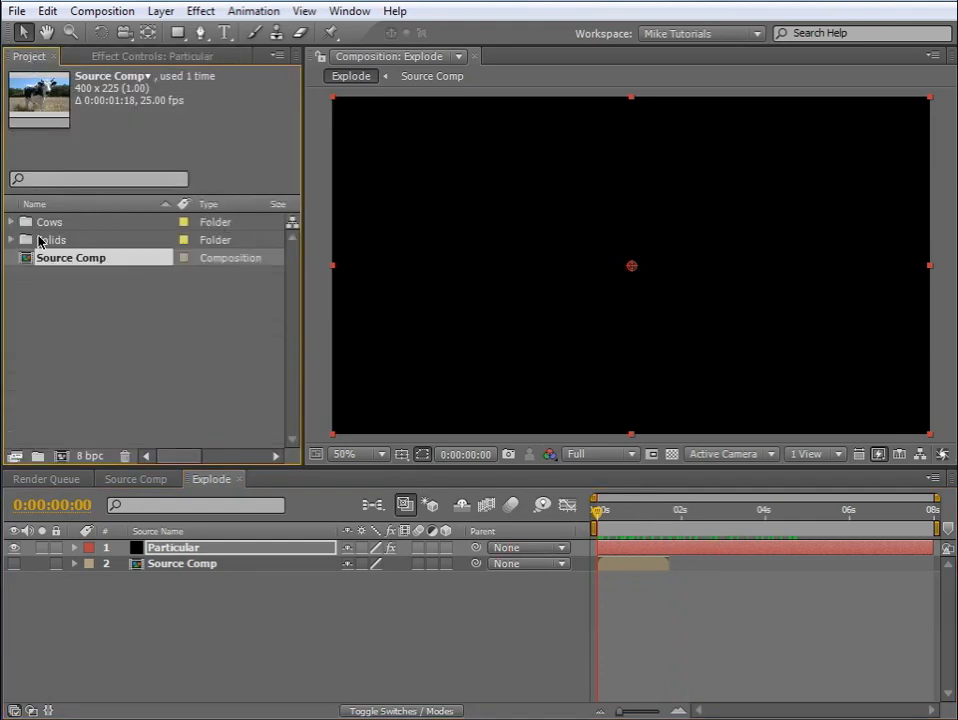
{"action": "double_click", "coordinate": [143, 341]}
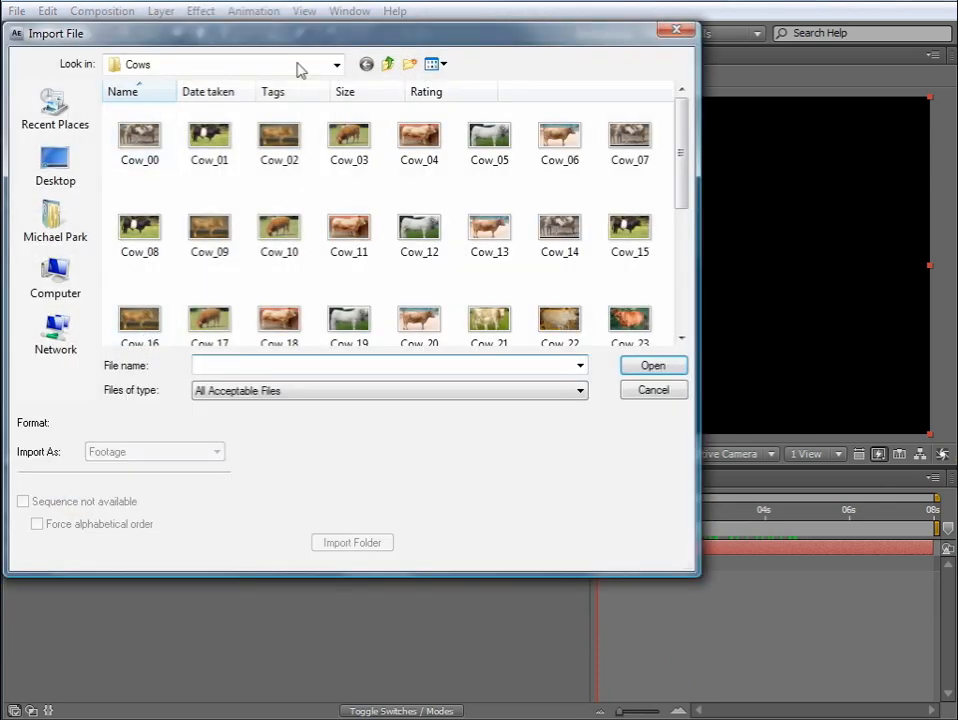
{"action": "left_click", "coordinate": [387, 64]}
{"action": "left_click", "coordinate": [222, 146]}
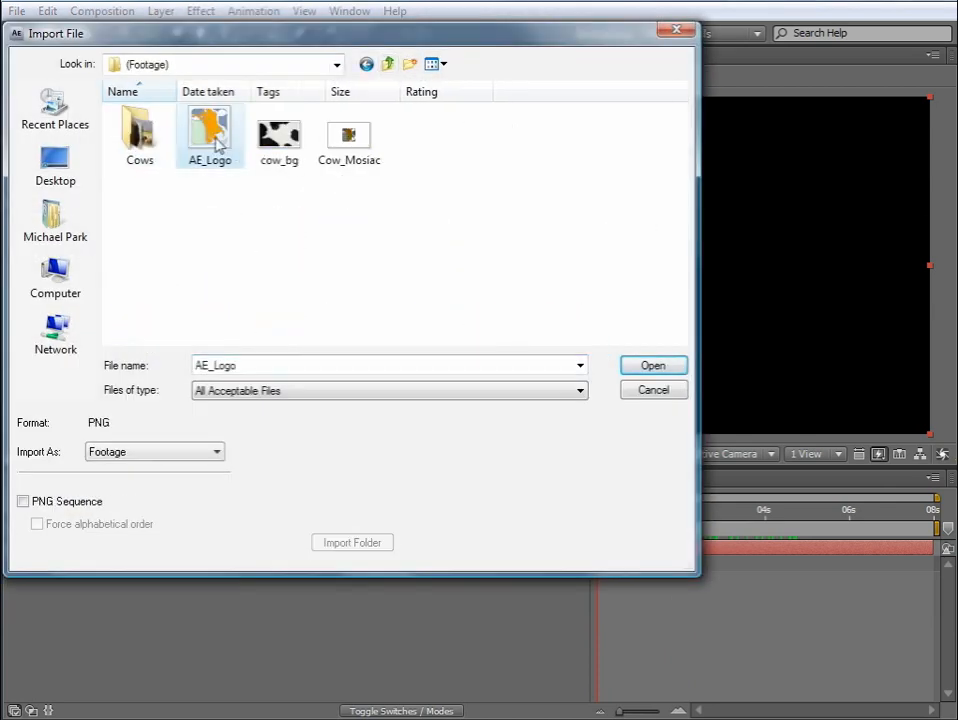
{"action": "left_click", "coordinate": [651, 366]}
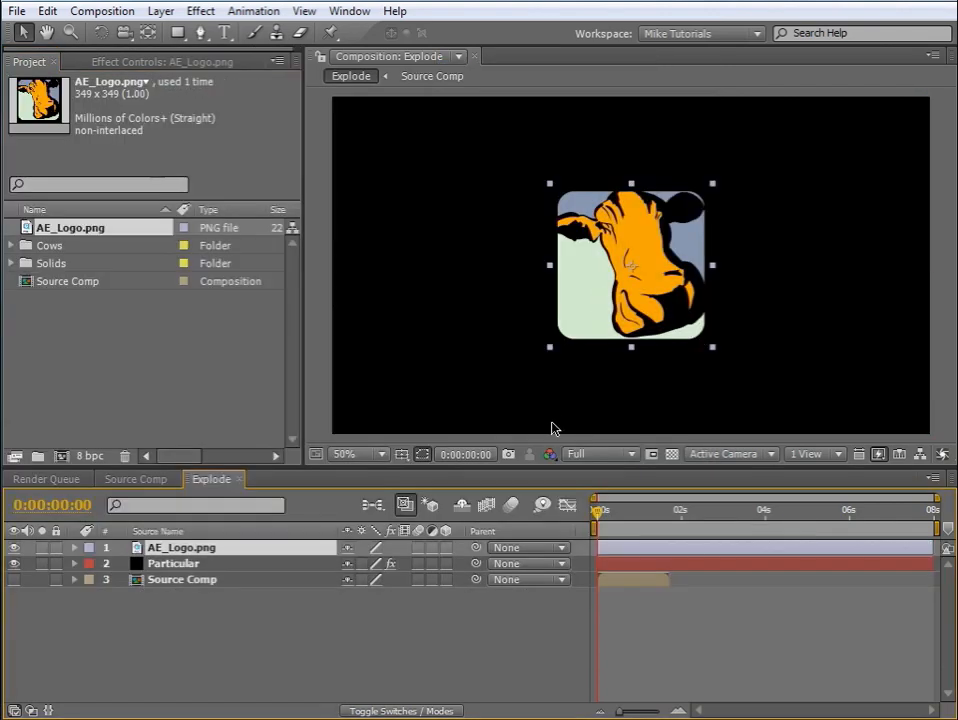
Enable 3D on the AE_Logo.png layer and switch it back to a 2D layer
{"action": "left_click", "coordinate": [446, 548]}
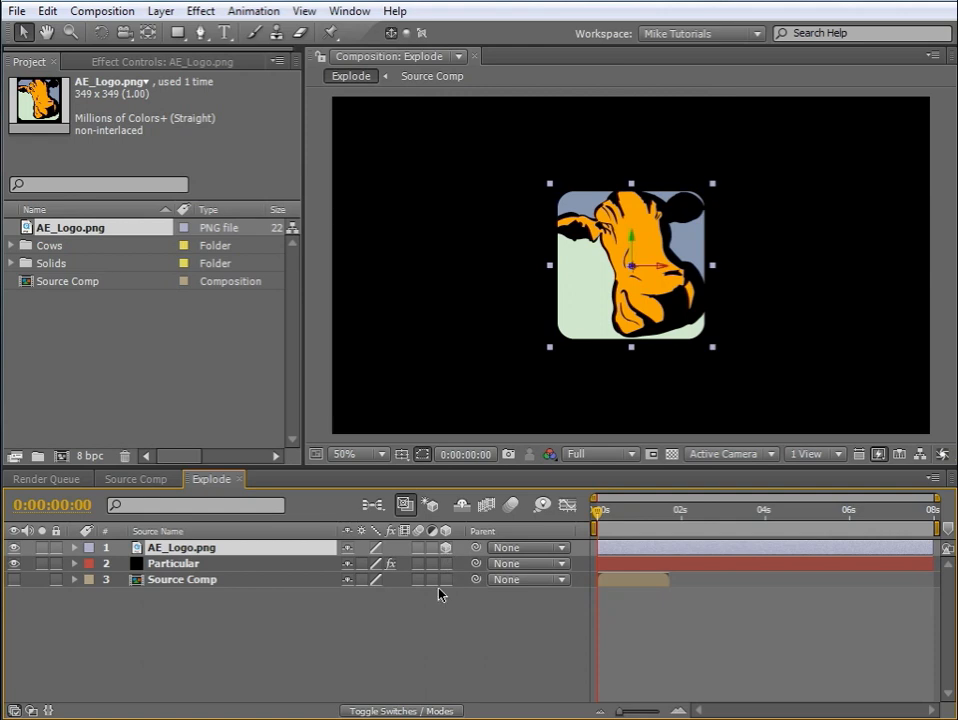
{"action": "left_click", "coordinate": [186, 565]}
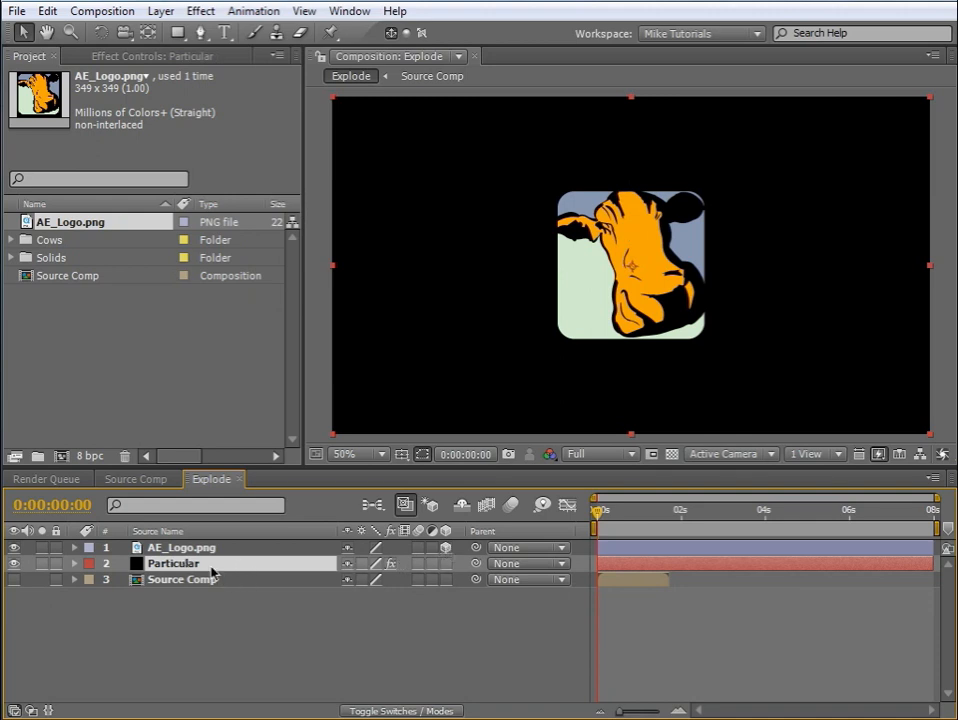
{"action": "left_click", "coordinate": [446, 548]}
Set the Particular effect's Emitter Type to Layer Grid
{"action": "left_click", "coordinate": [95, 55]}
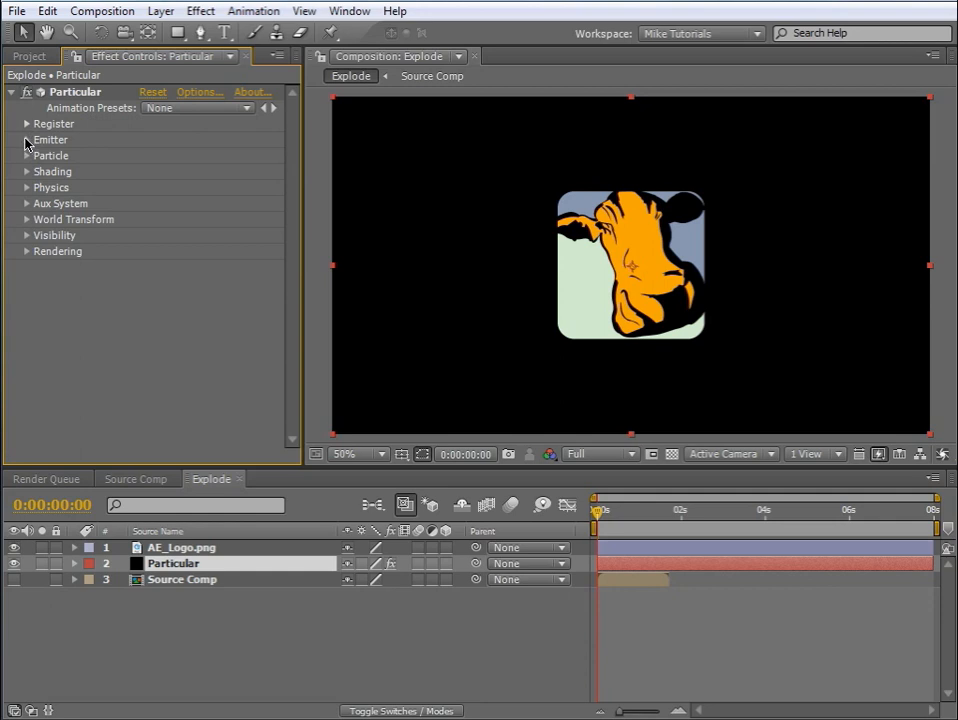
{"action": "left_click", "coordinate": [26, 140]}
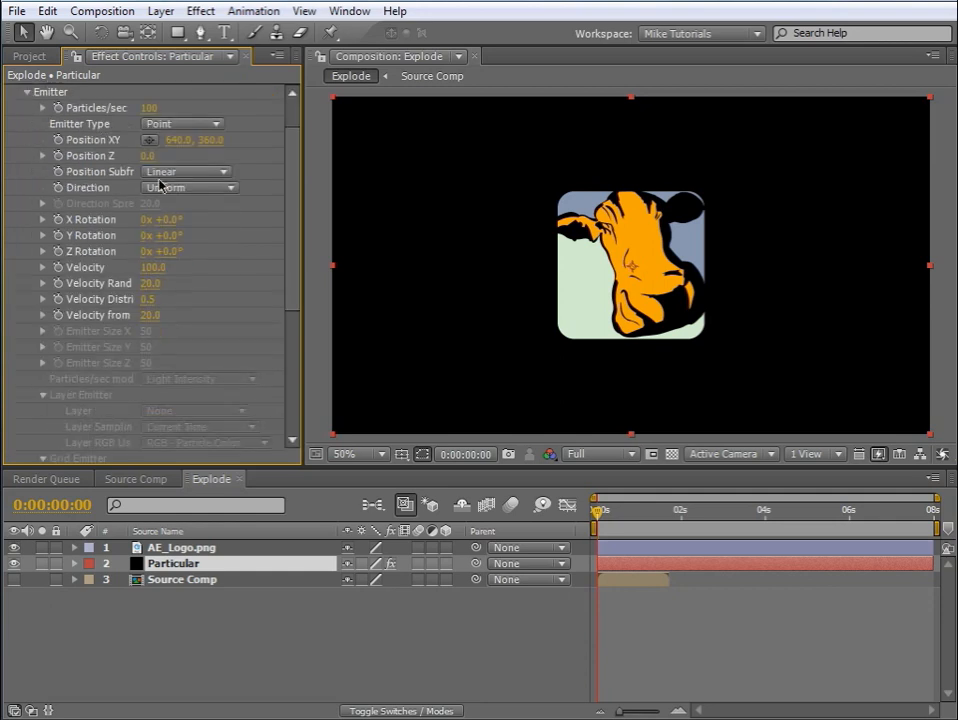
{"action": "left_click", "coordinate": [184, 128]}
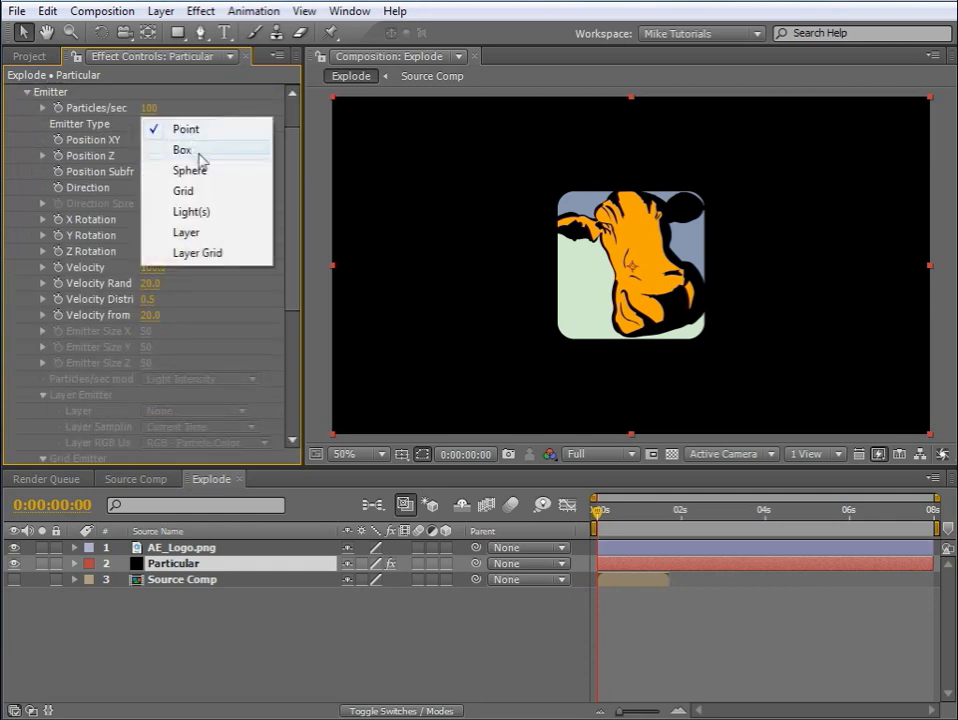
{"action": "left_click", "coordinate": [200, 253]}
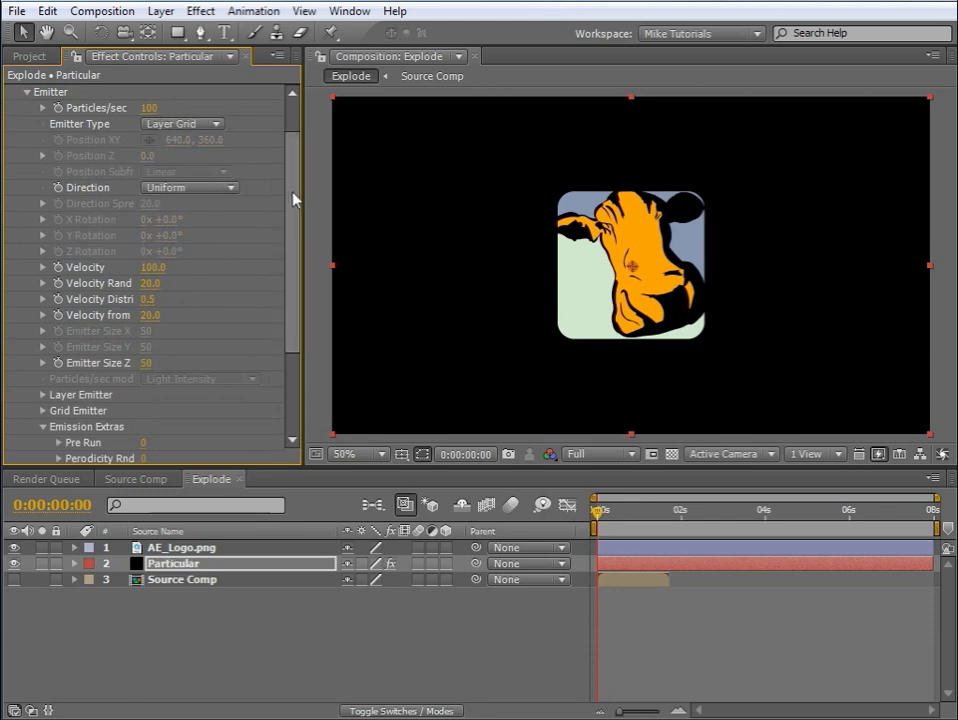
Try to assign the 2D AE_Logo.png layer as the Layer Emitter's layer
{"action": "left_click_drag", "start_coordinate": [293, 201], "coordinate": [297, 284]}
{"action": "left_click", "coordinate": [43, 265]}
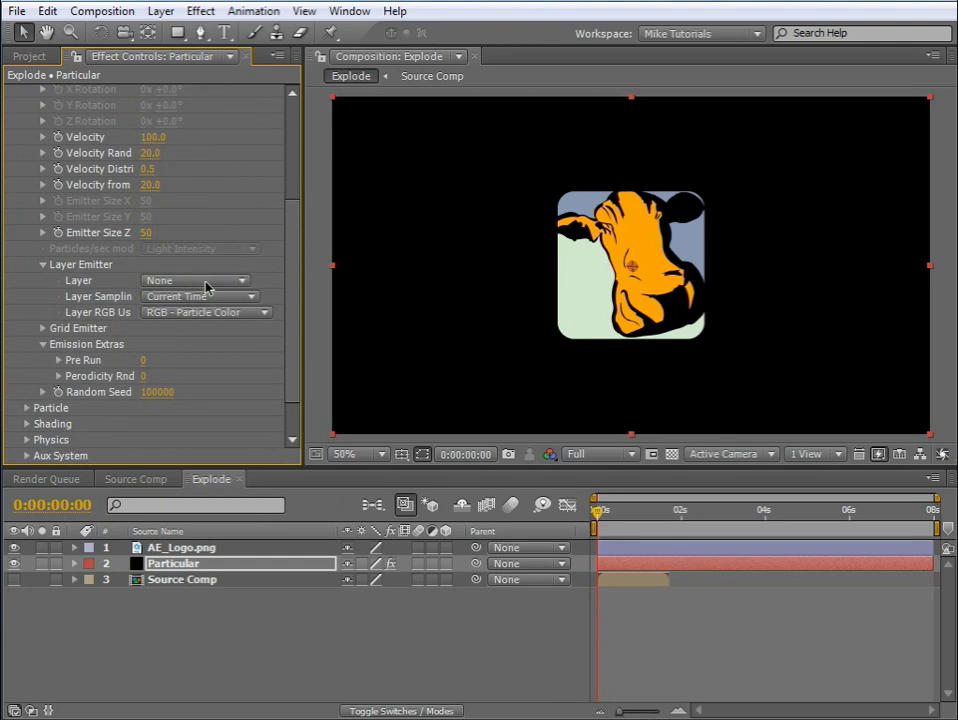
{"action": "left_click", "coordinate": [208, 289]}
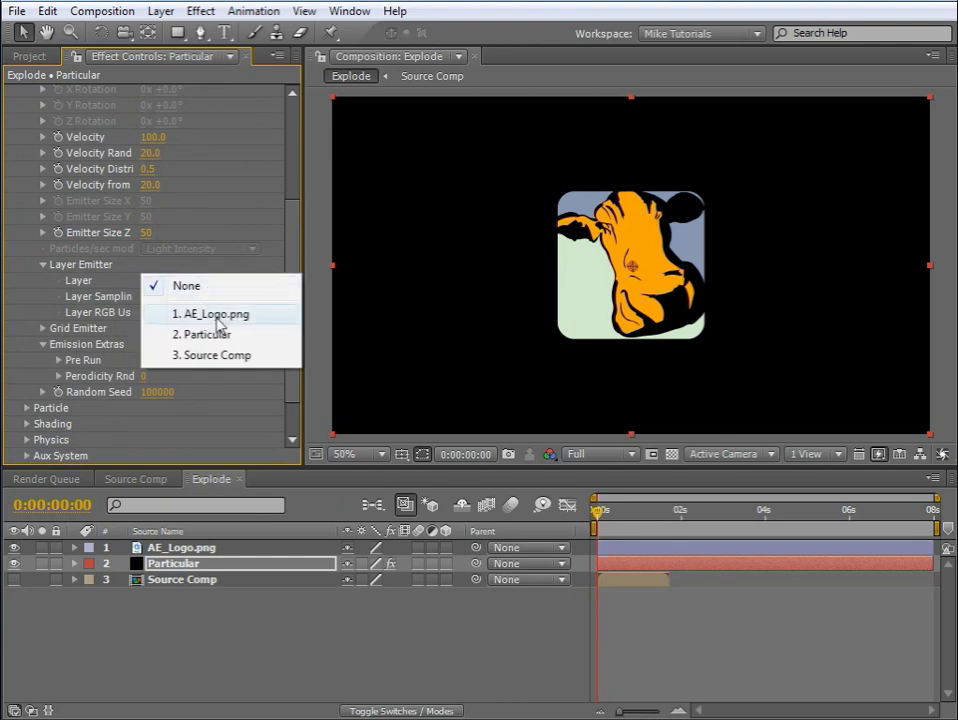
{"action": "left_click", "coordinate": [216, 314]}
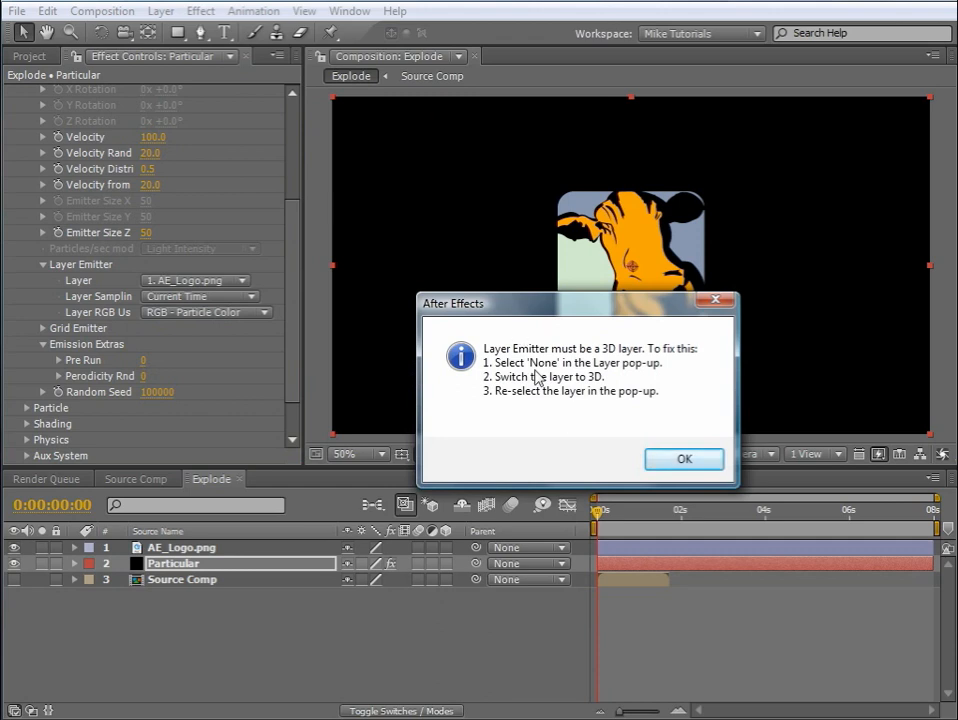
{"action": "left_click", "coordinate": [679, 461]}
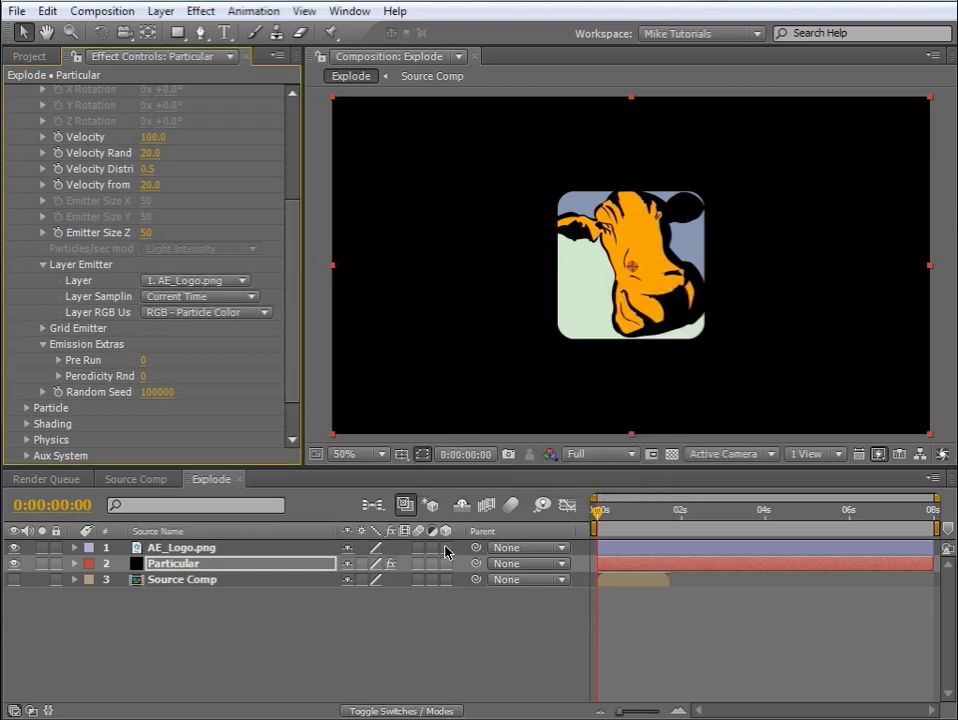
Turn AE_Logo.png into a 3D layer and scrub the timeline to check the particle emission
{"action": "left_click", "coordinate": [446, 548]}
{"action": "left_click", "coordinate": [622, 512]}
{"action": "left_click_drag", "start_coordinate": [636, 517], "coordinate": [597, 525]}
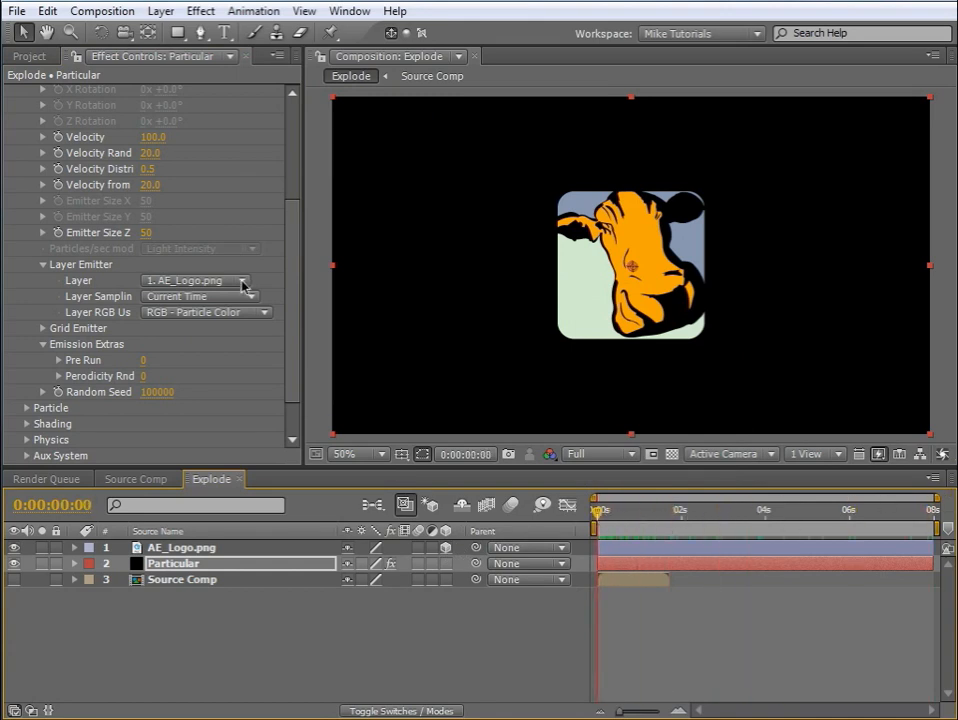
Reset the Layer Emitter's layer to None, then reselect AE_Logo.png and check the particles in the timeline
{"action": "left_click", "coordinate": [242, 283]}
{"action": "left_click", "coordinate": [236, 257]}
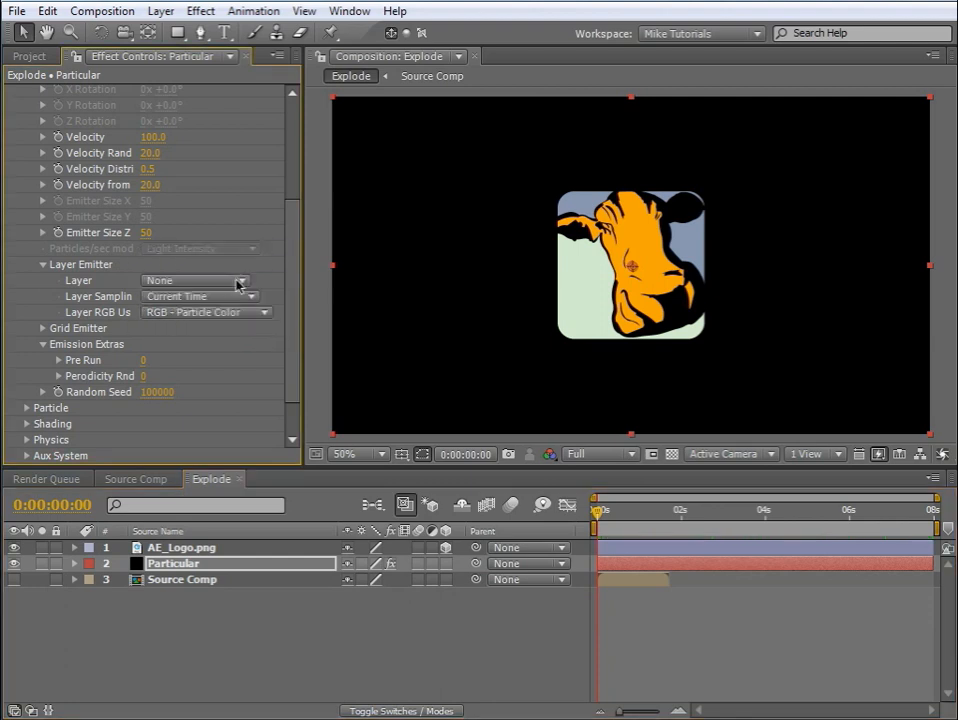
{"action": "left_click", "coordinate": [238, 283]}
{"action": "left_click", "coordinate": [239, 313]}
{"action": "mouse_move", "coordinate": [598, 515]}
{"action": "left_mouse_down"}
{"action": "mouse_move", "coordinate": [804, 513]}
{"action": "mouse_move", "coordinate": [600, 522]}
{"action": "left_mouse_up"}
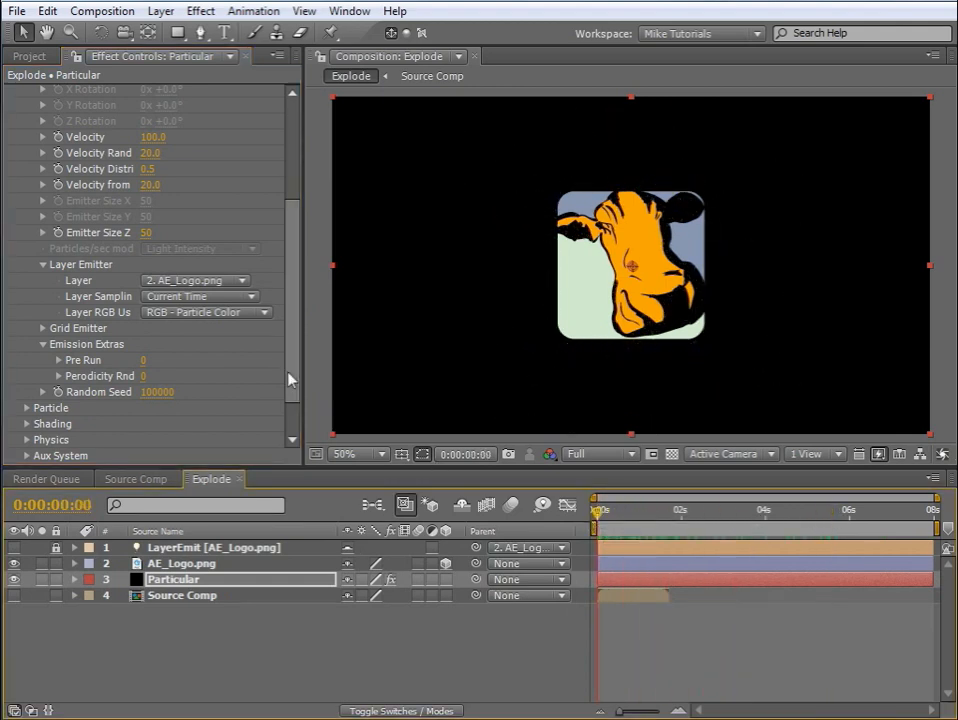
Set the emitter's Particles/sec to 200
{"action": "scroll", "coordinate": [150, 160], "scroll_direction": "up", "scroll_amount": 5}
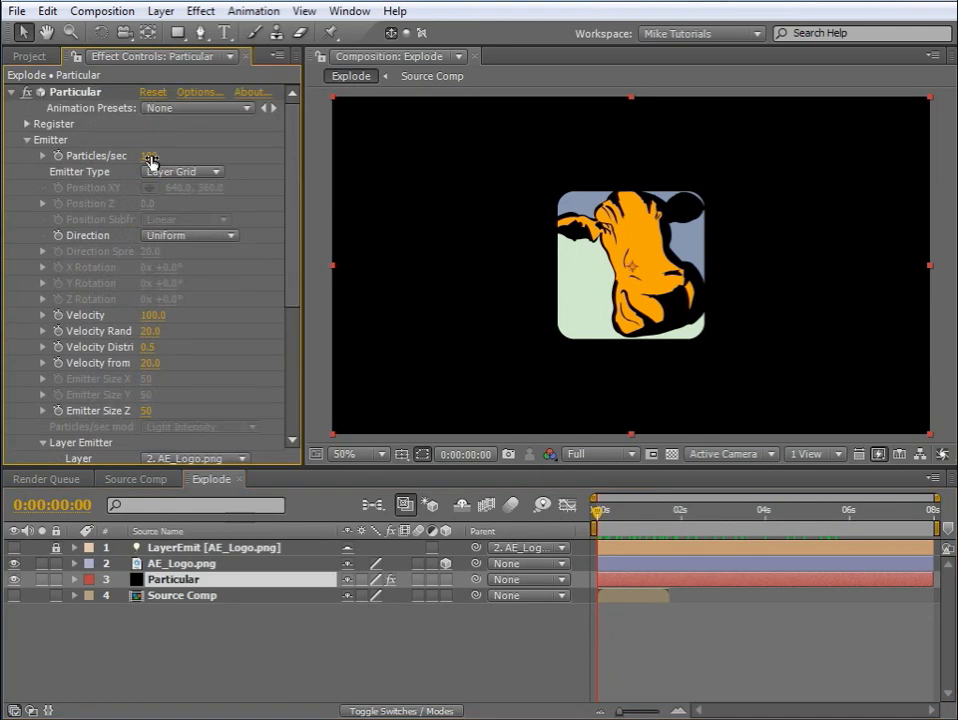
{"action": "left_click", "coordinate": [149, 157]}
{"action": "type", "text": "200"}
{"action": "key", "text": "Return"}
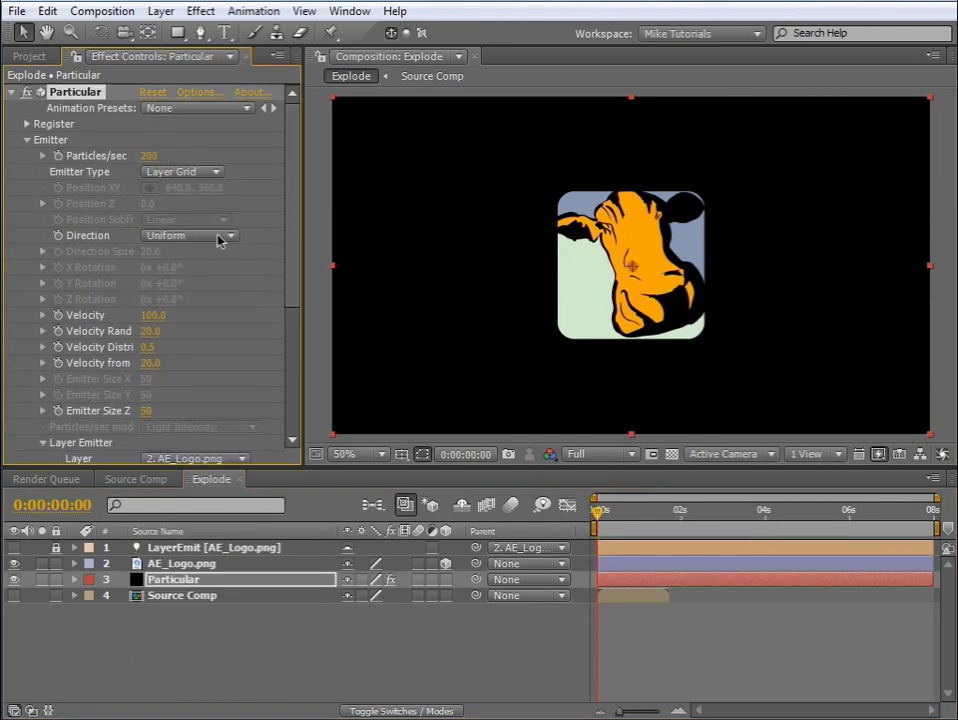
Set the emitter's Direction to Directional with a Direction Spread of 40
{"action": "left_click", "coordinate": [220, 237]}
{"action": "left_click", "coordinate": [221, 262]}
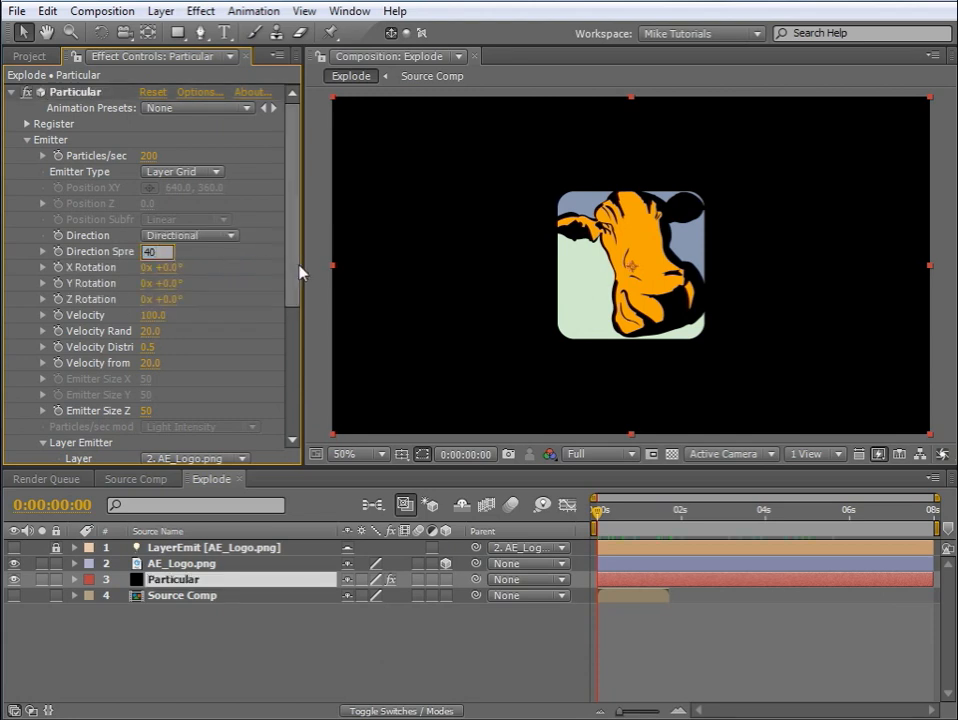
{"action": "scroll", "coordinate": [300, 272], "scroll_direction": "down", "scroll_amount": 1}
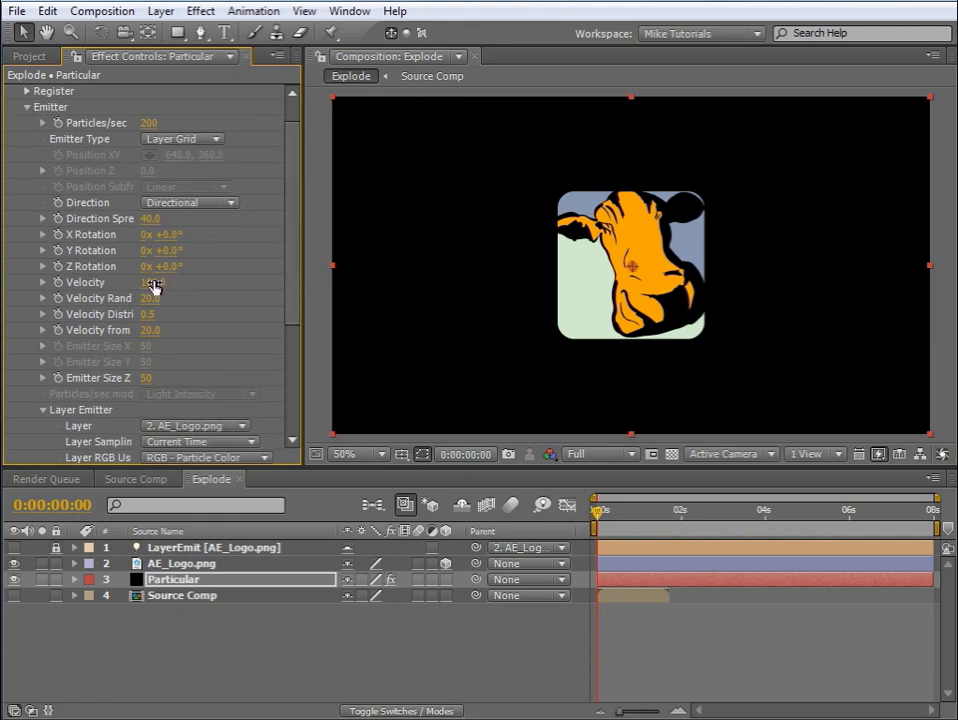
Set the emitter's Velocity to 200 and Velocity Random to 50, and preview the motion in the timeline
{"action": "left_click", "coordinate": [152, 284]}
{"action": "type", "text": "200"}
{"action": "key", "text": "Return"}
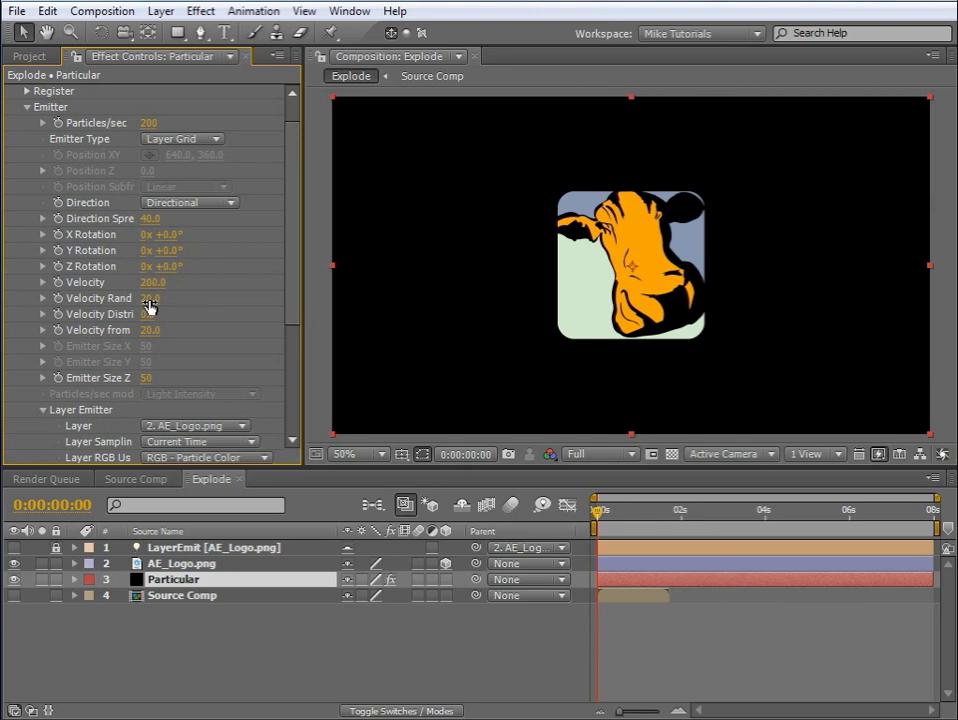
{"action": "left_click", "coordinate": [149, 299]}
{"action": "type", "text": "50"}
{"action": "left_click_drag", "start_coordinate": [293, 308], "coordinate": [363, 421]}
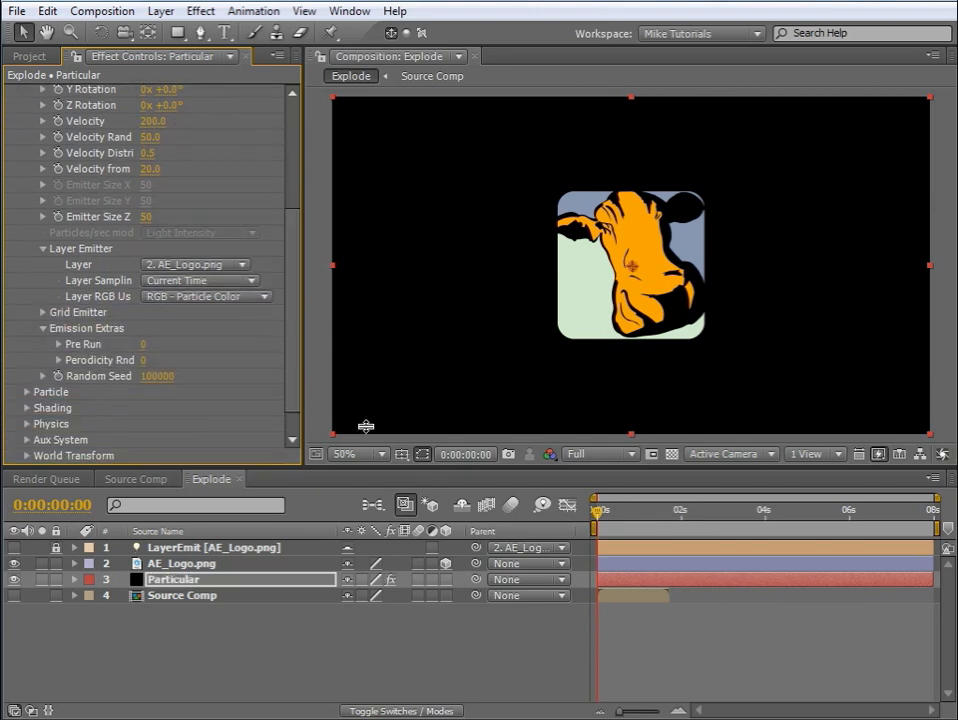
{"action": "mouse_move", "coordinate": [594, 517]}
{"action": "left_mouse_down"}
{"action": "mouse_move", "coordinate": [906, 519]}
{"action": "mouse_move", "coordinate": [759, 509]}
{"action": "mouse_move", "coordinate": [594, 516]}
{"action": "left_mouse_up"}
Set the Grid Emitter to 120 particles in X and 90 in Y, and preview the particles in the timeline
{"action": "left_click_drag", "start_coordinate": [296, 353], "coordinate": [297, 383]}
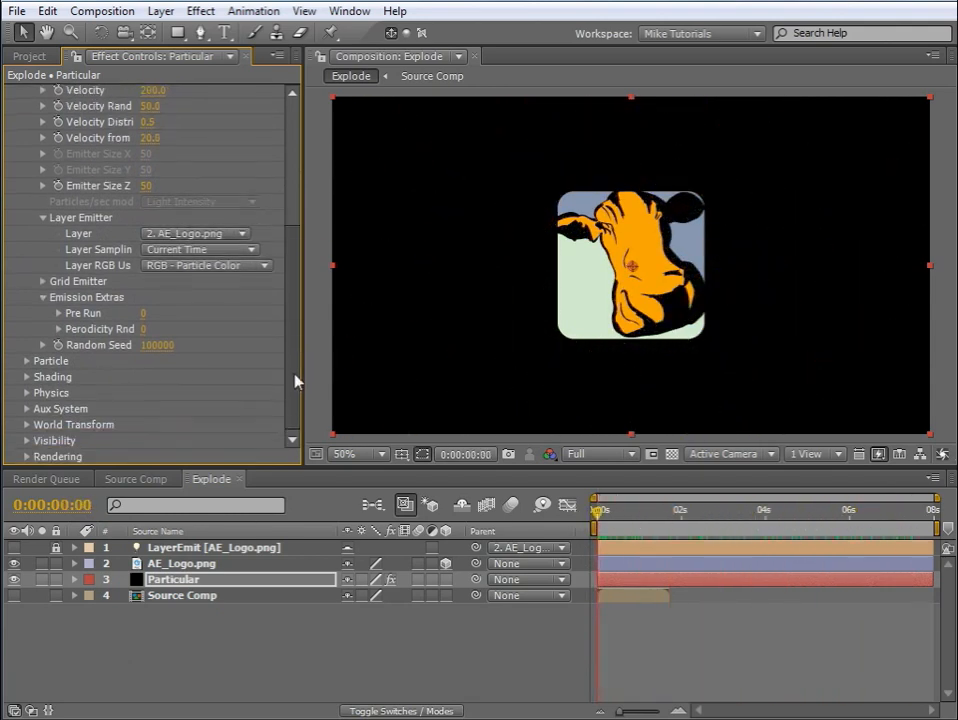
{"action": "left_click", "coordinate": [41, 283]}
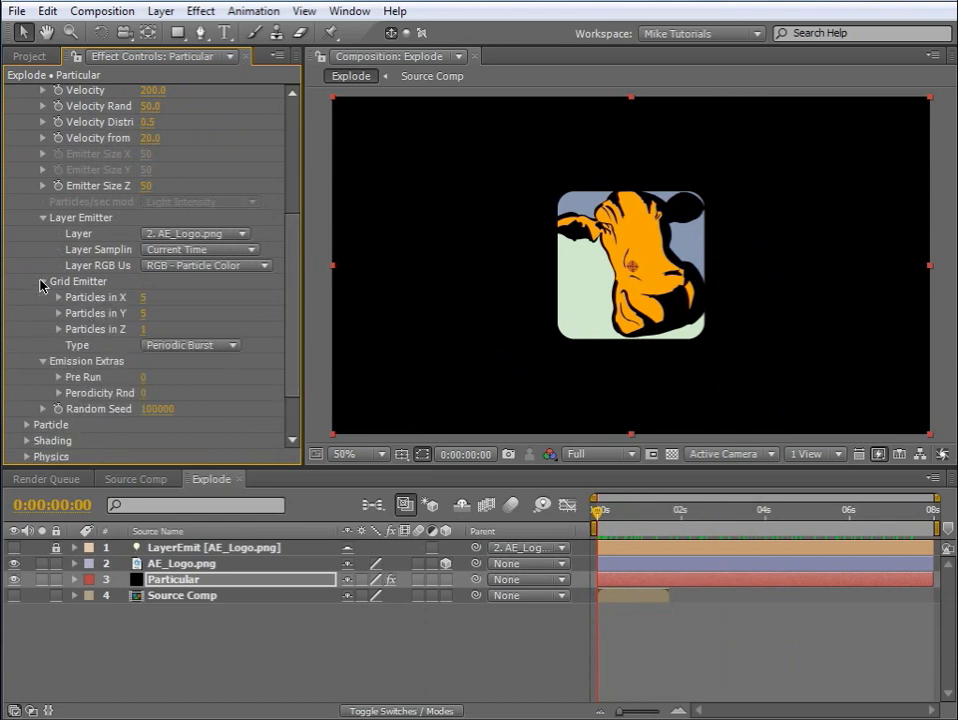
{"action": "left_click", "coordinate": [145, 299]}
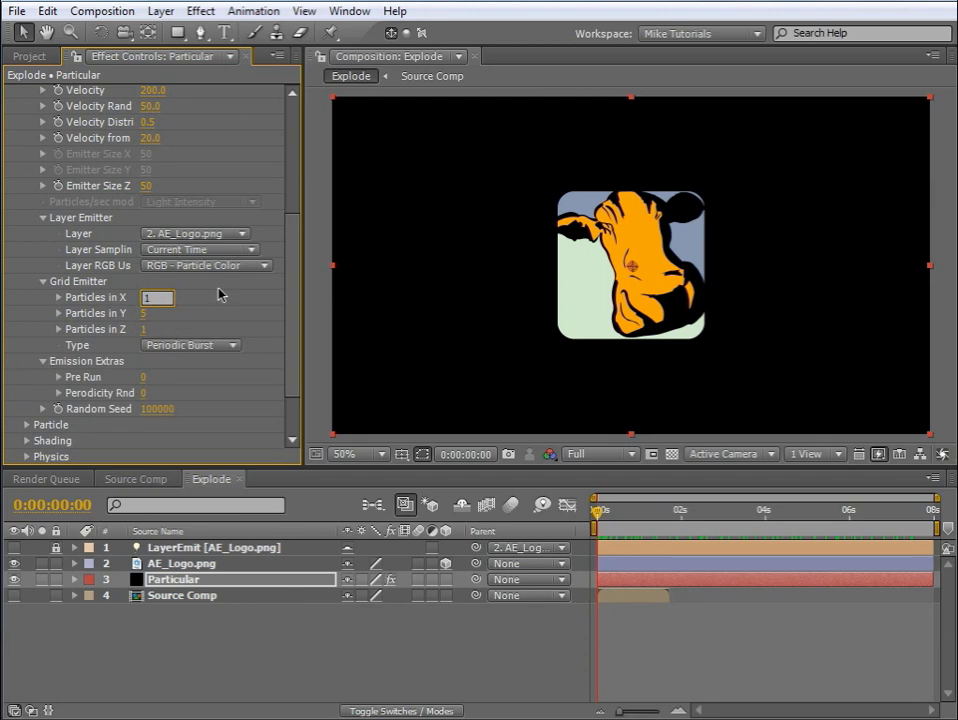
{"action": "key", "text": "Tab"}
{"action": "type", "text": "90"}
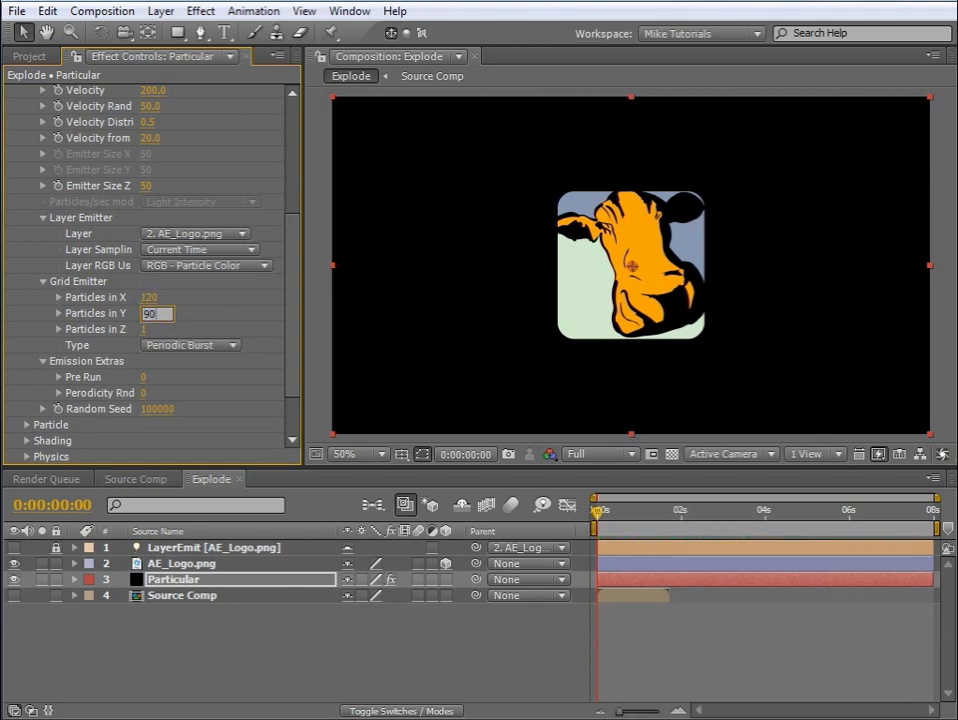
{"action": "key", "text": "Return"}
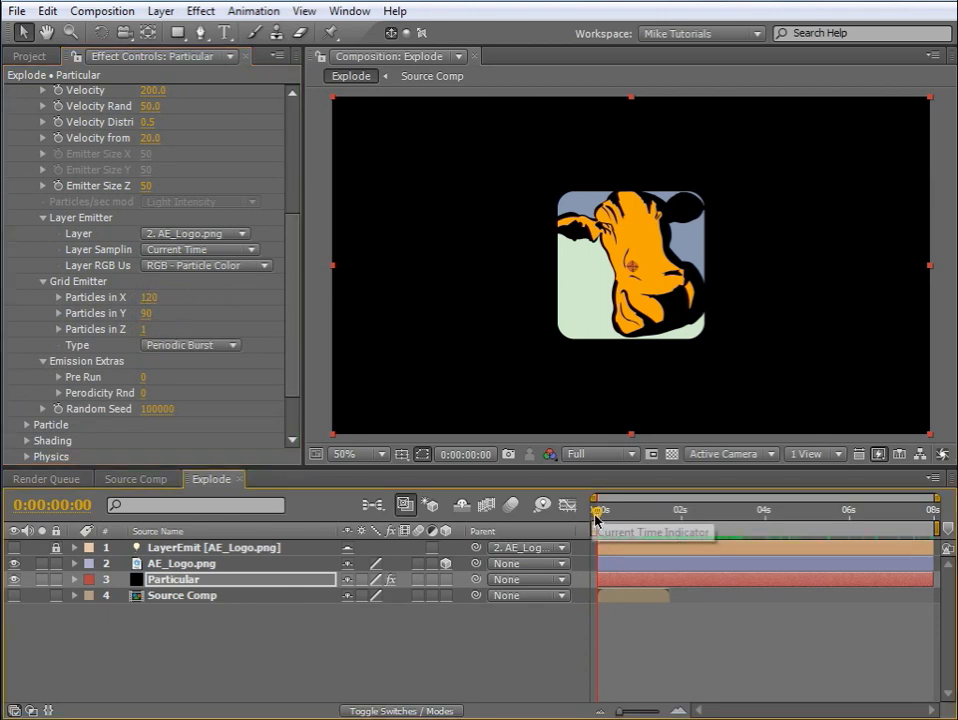
{"action": "left_click_drag", "start_coordinate": [597, 518], "coordinate": [588, 543]}
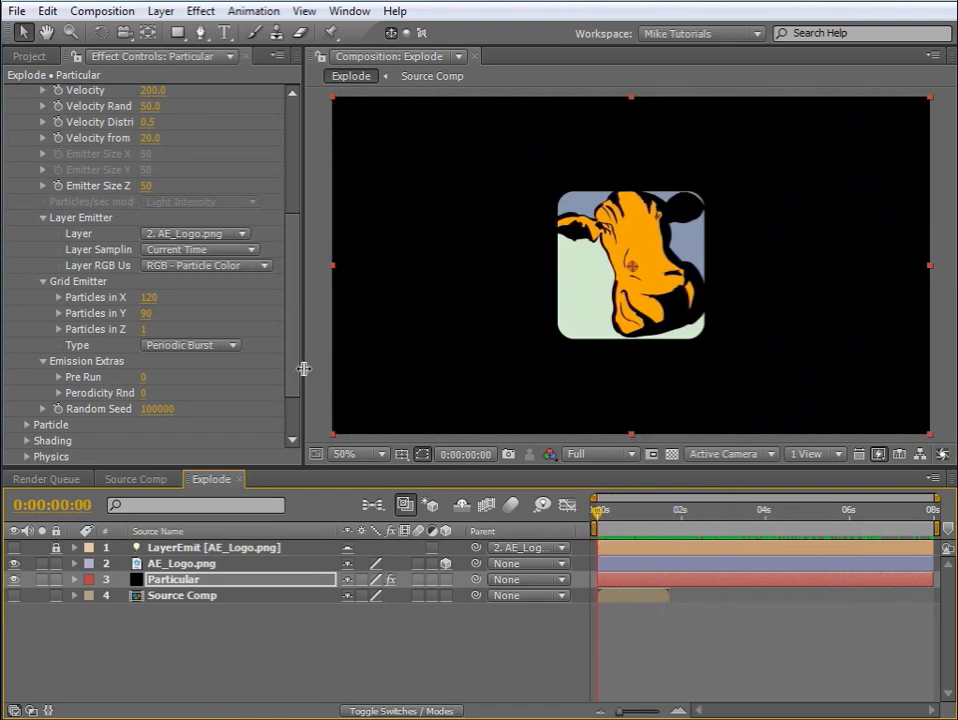
Drive the particle Life [sec] with the expression thisComp.duration
{"action": "scroll", "coordinate": [250, 402], "scroll_direction": "down", "scroll_amount": 3}
{"action": "left_click", "coordinate": [27, 360]}
{"action": "scroll", "coordinate": [120, 280], "scroll_direction": "down", "scroll_amount": 8}
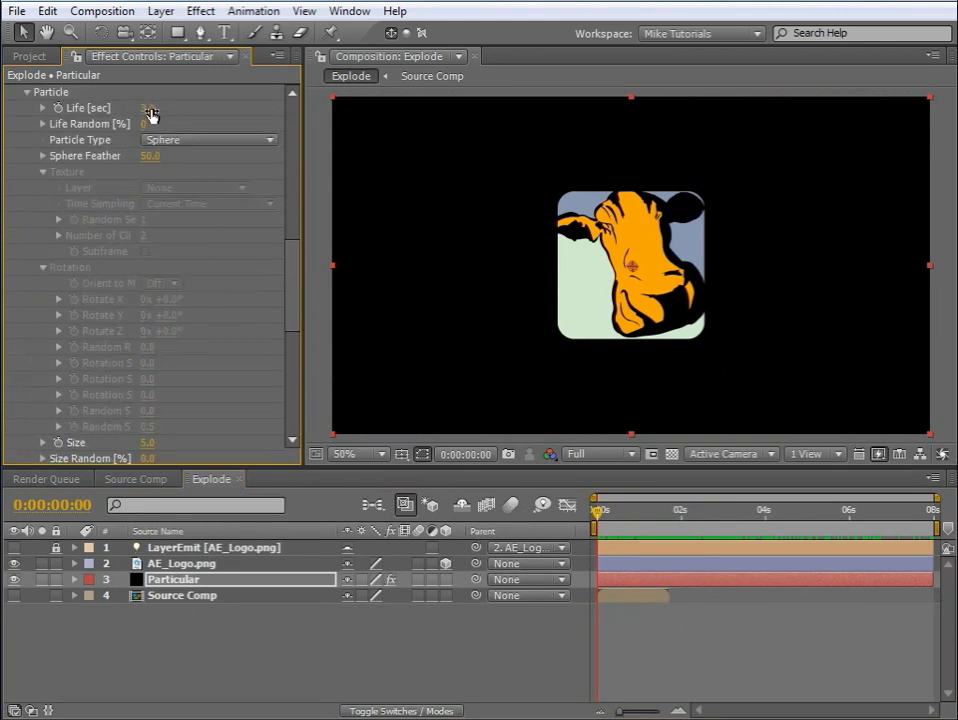
{"action": "left_click_drag", "start_coordinate": [146, 110], "coordinate": [173, 109]}
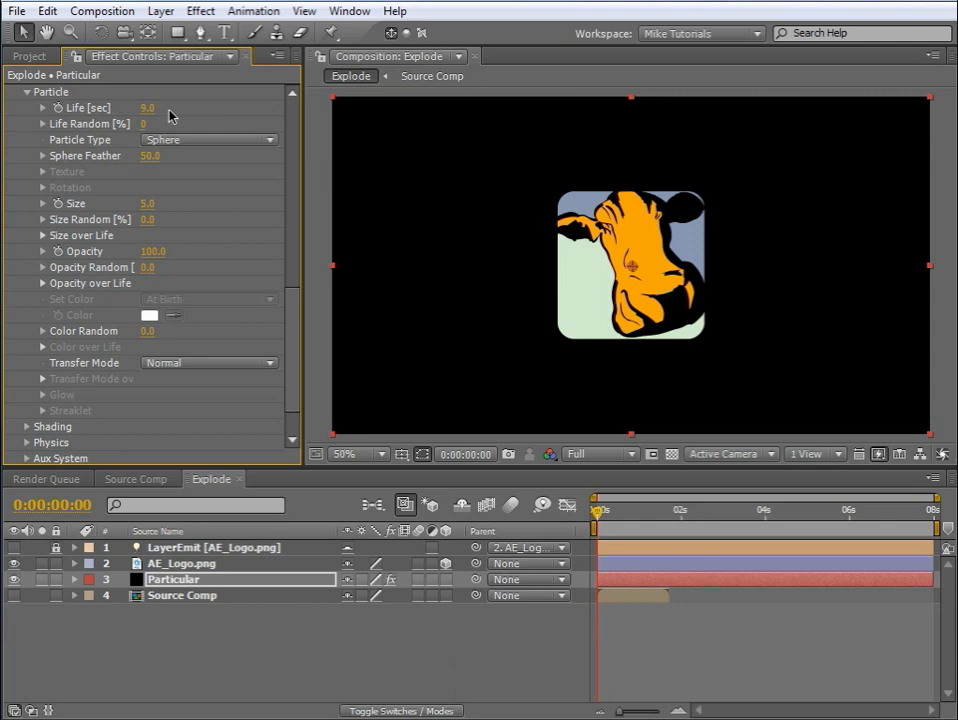
{"action": "left_click", "coordinate": [58, 108], "text": "alt"}
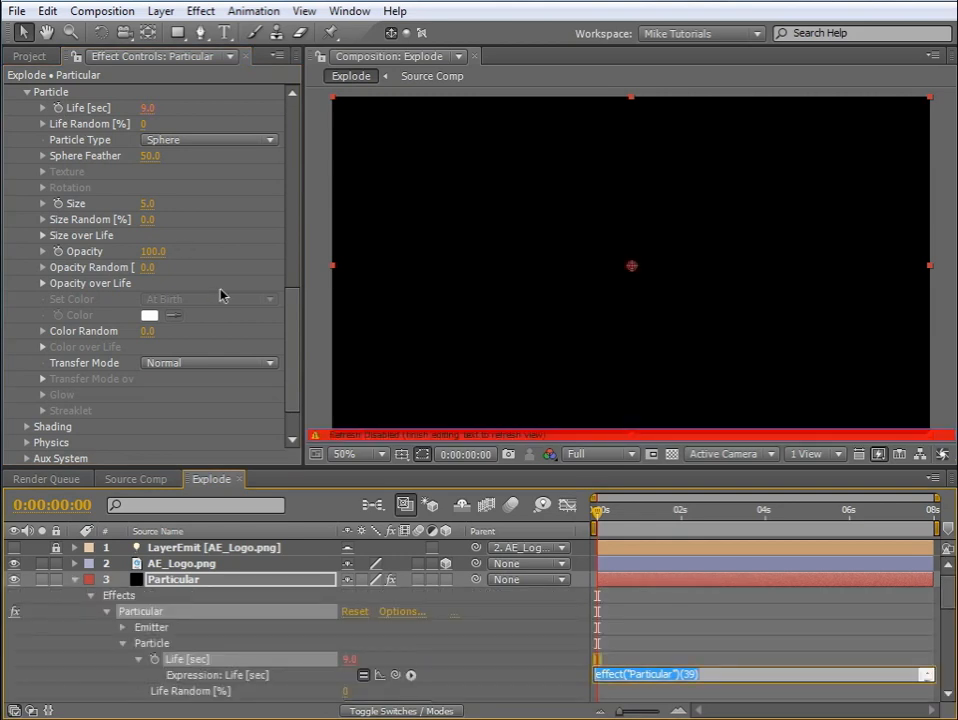
{"action": "type", "text": "thisComp.duration"}
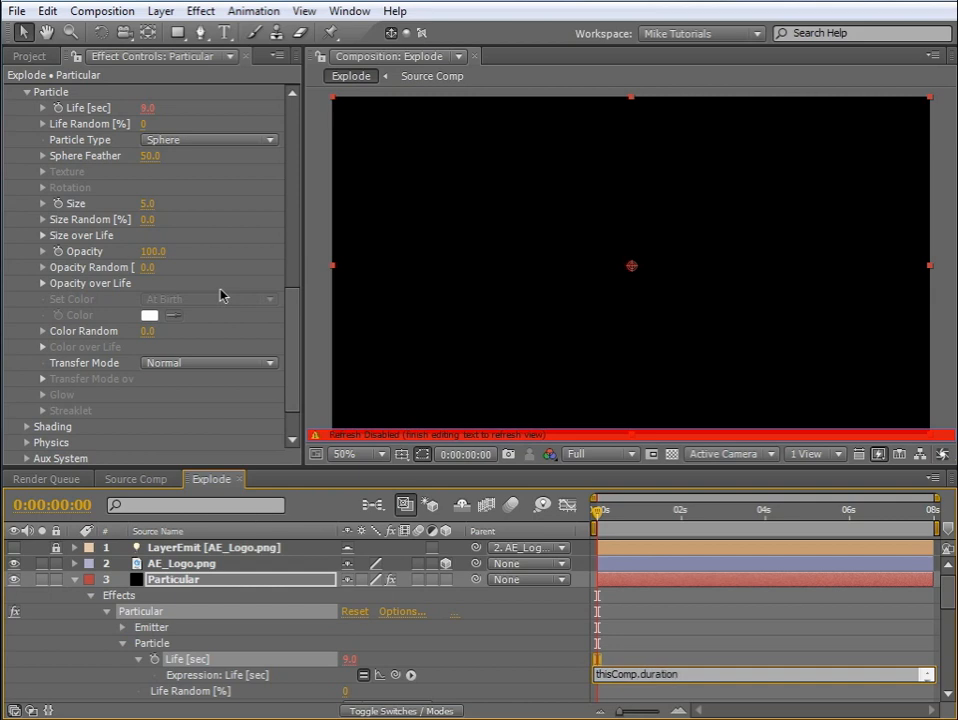
{"action": "left_click", "coordinate": [222, 296]}
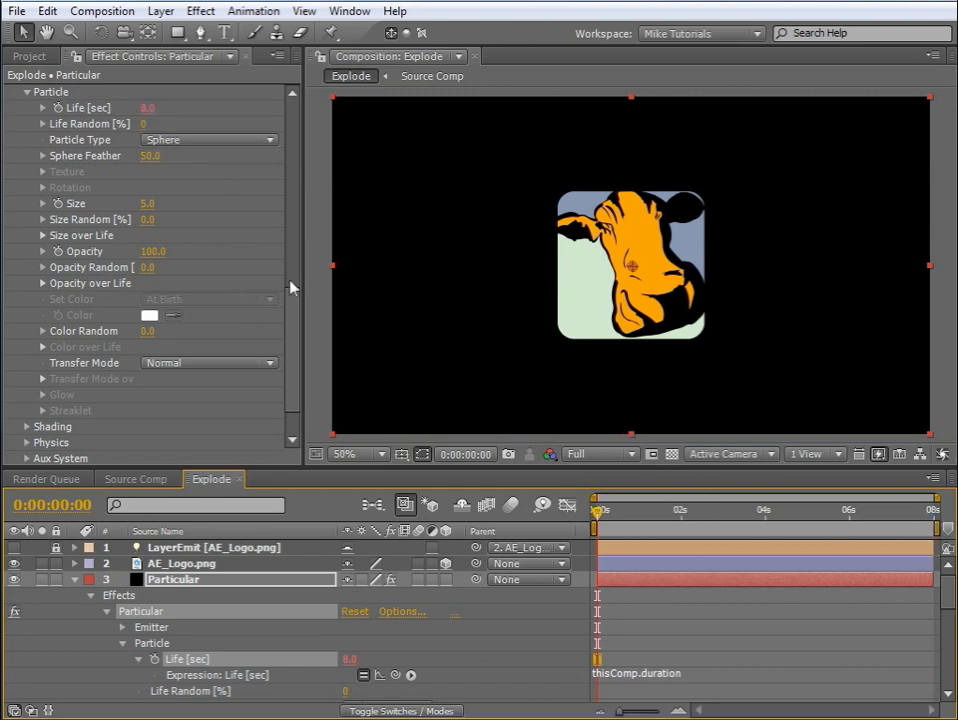
Set the Explode composition's duration to 18 seconds to test the Life expression
{"action": "left_click", "coordinate": [95, 12]}
{"action": "left_click", "coordinate": [148, 60]}
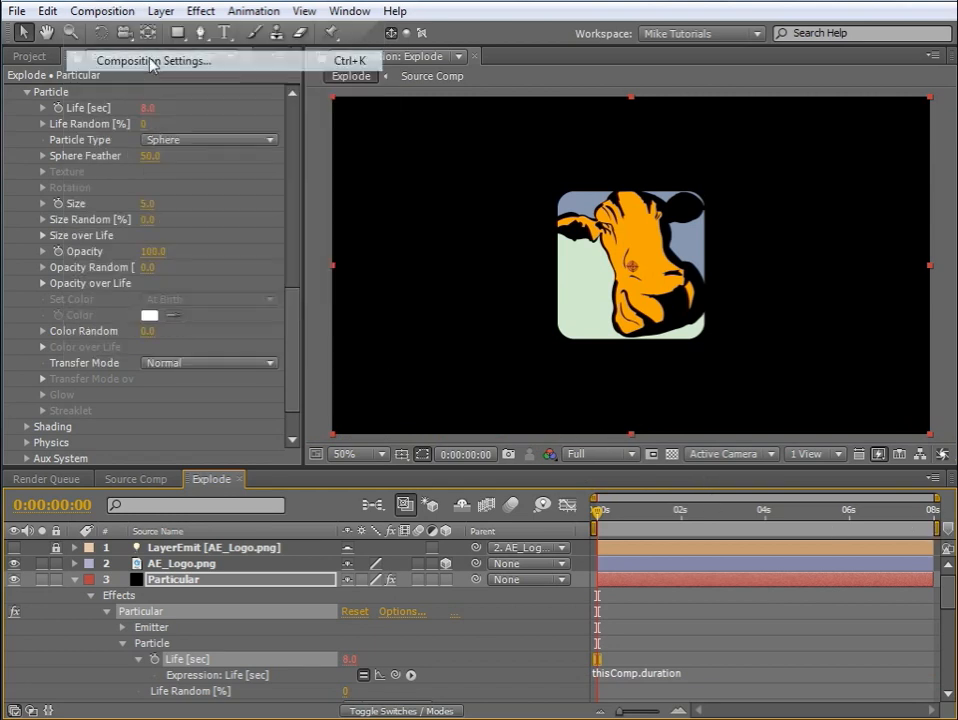
{"action": "left_click", "coordinate": [494, 451]}
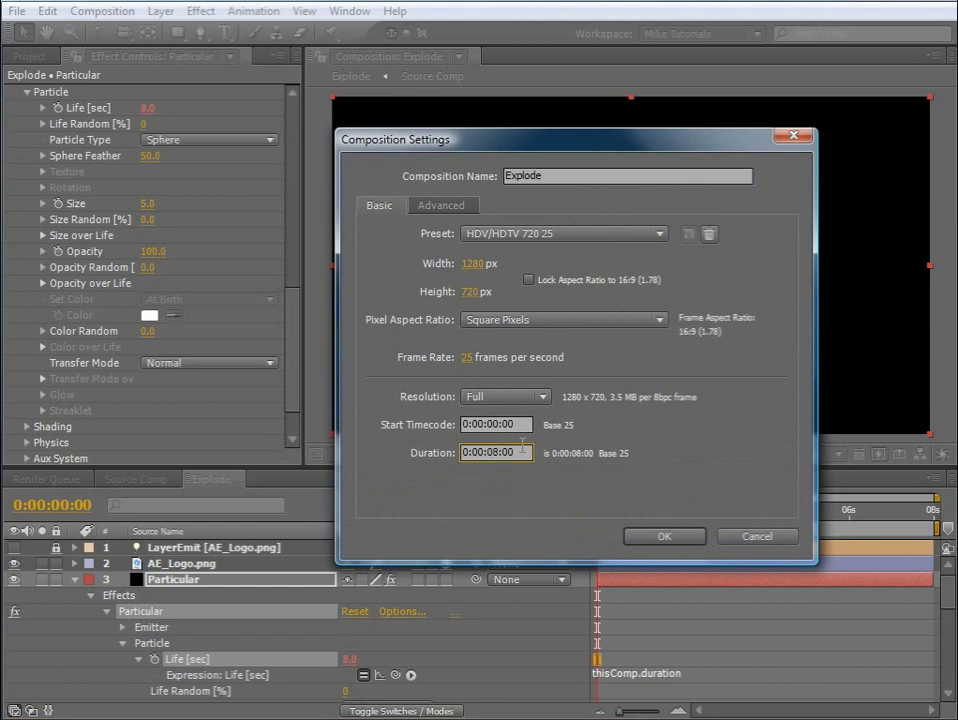
{"action": "left_click", "coordinate": [664, 537]}
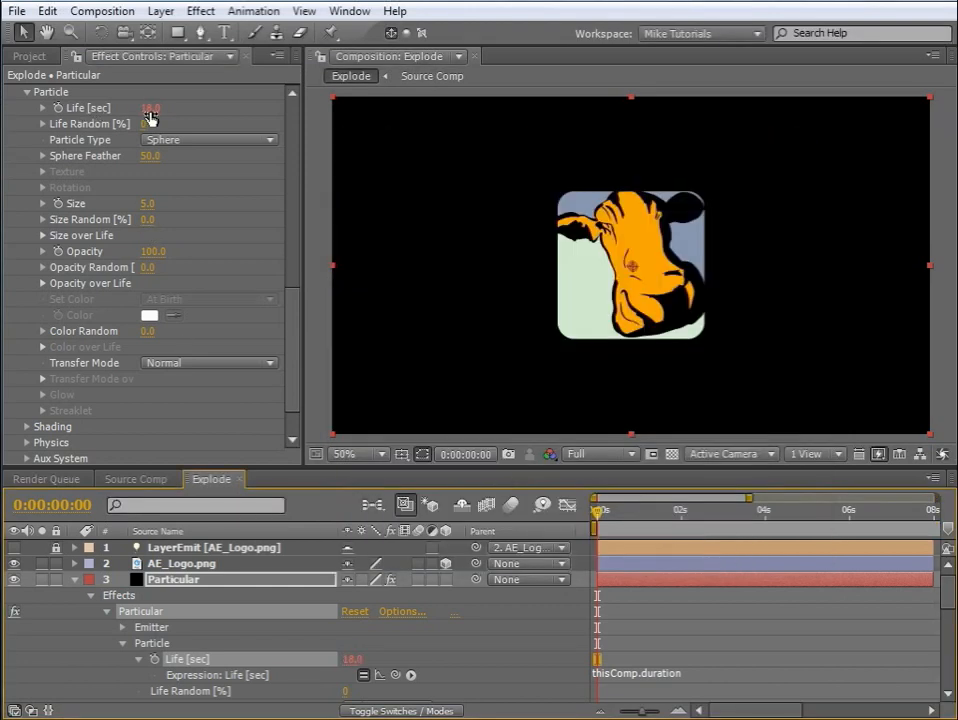
Return the Explode composition's duration to 8 seconds
{"action": "left_click", "coordinate": [102, 11]}
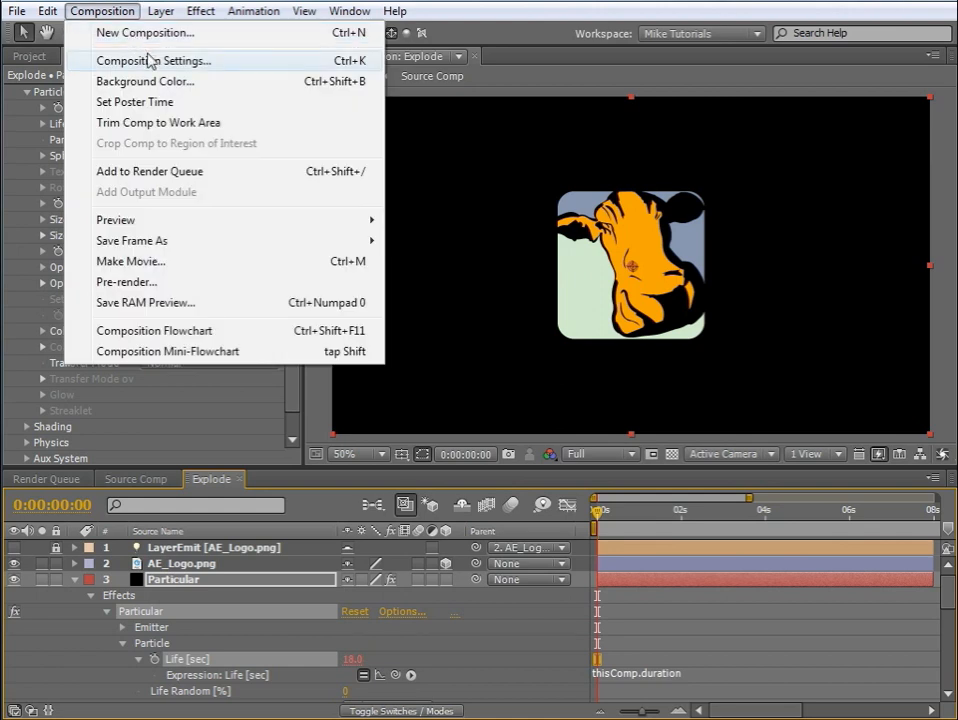
{"action": "left_click", "coordinate": [150, 61]}
{"action": "left_click", "coordinate": [493, 454]}
{"action": "key", "text": "BackSpace"}
{"action": "left_click", "coordinate": [680, 534]}
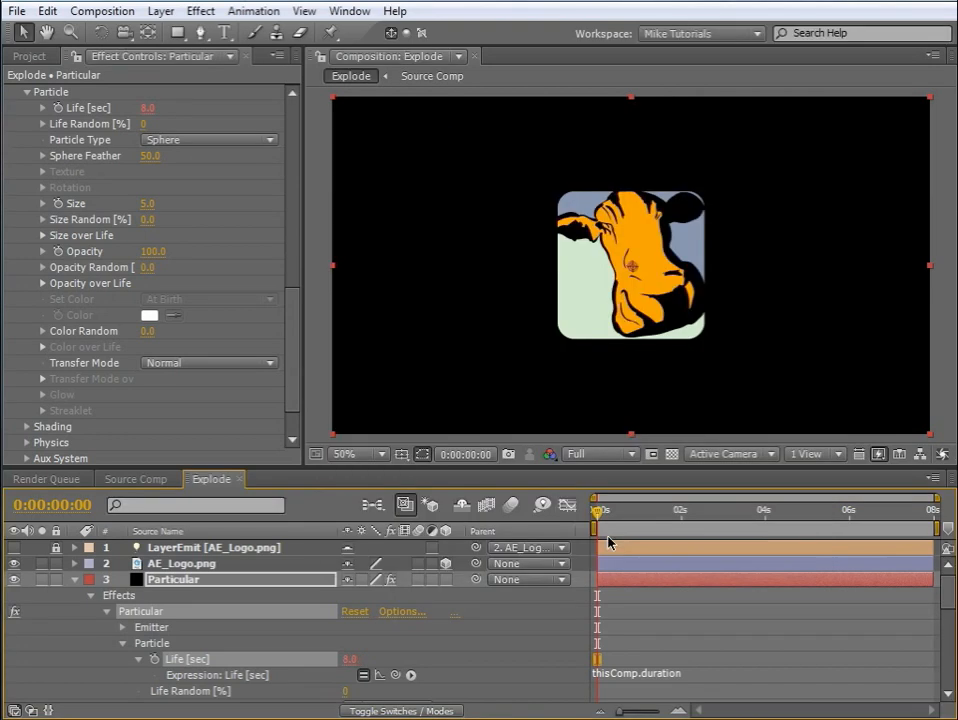
Preview the particles across the whole timeline and return to the first frame
{"action": "scroll", "coordinate": [296, 357], "scroll_direction": "down", "scroll_amount": 3}
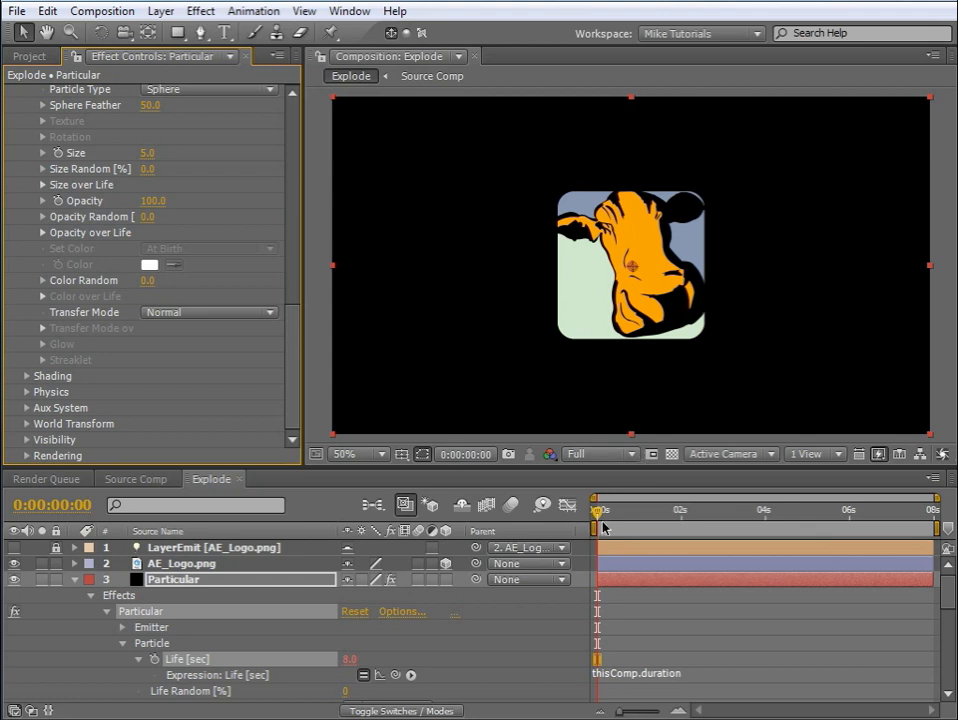
{"action": "left_click_drag", "start_coordinate": [597, 514], "coordinate": [941, 530]}
{"action": "key", "text": "Home"}
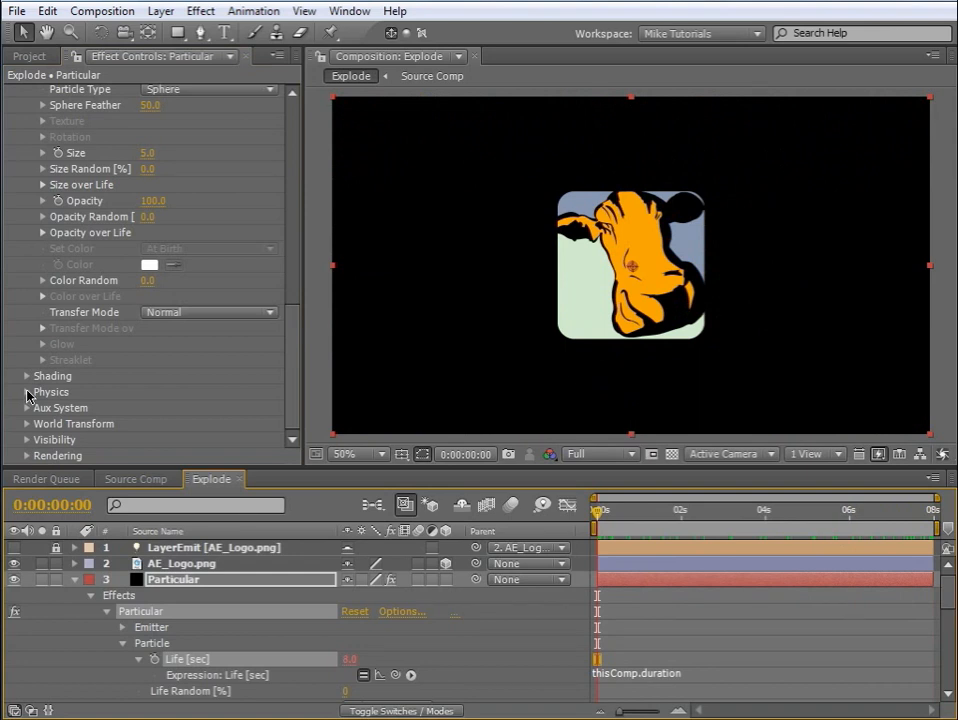
Add a Physics Time Factor keyframe with the value 1.0 at 0:00:03:20
{"action": "left_click", "coordinate": [27, 395]}
{"action": "scroll", "coordinate": [28, 393], "scroll_direction": "down", "scroll_amount": 5}
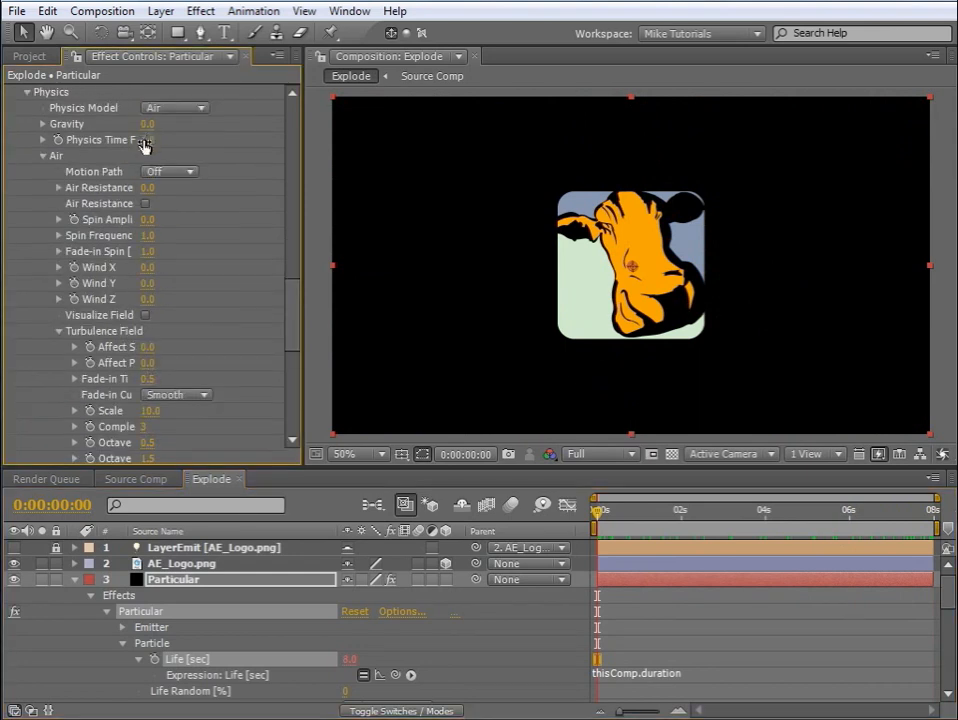
{"action": "left_click", "coordinate": [729, 521]}
{"action": "left_click_drag", "start_coordinate": [729, 521], "coordinate": [735, 521]}
{"action": "left_click_drag", "start_coordinate": [741, 521], "coordinate": [755, 523]}
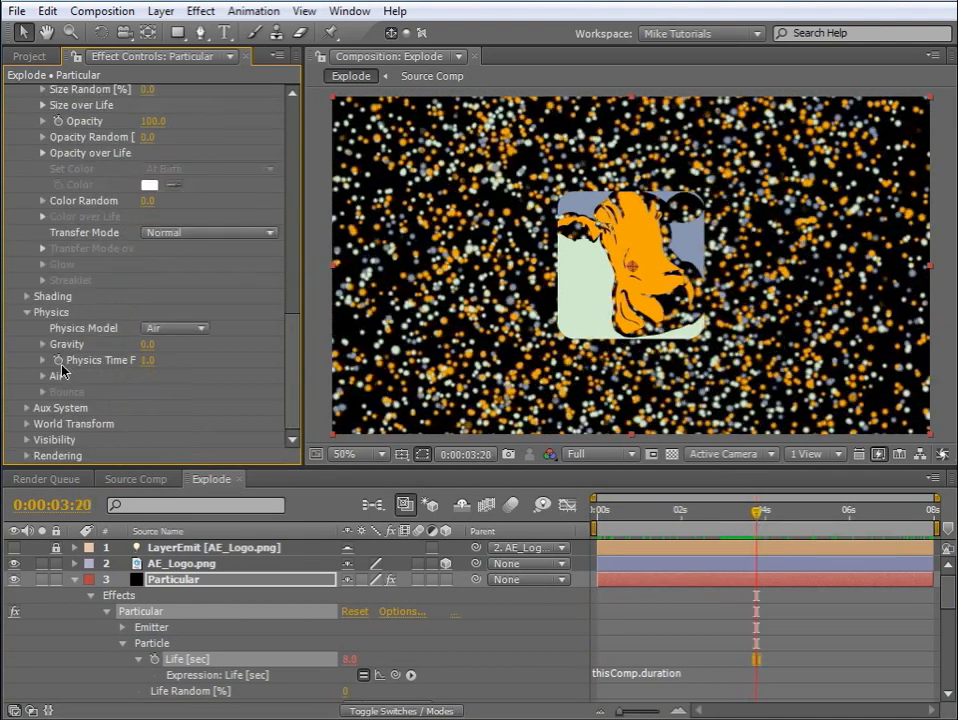
{"action": "left_click", "coordinate": [58, 360]}
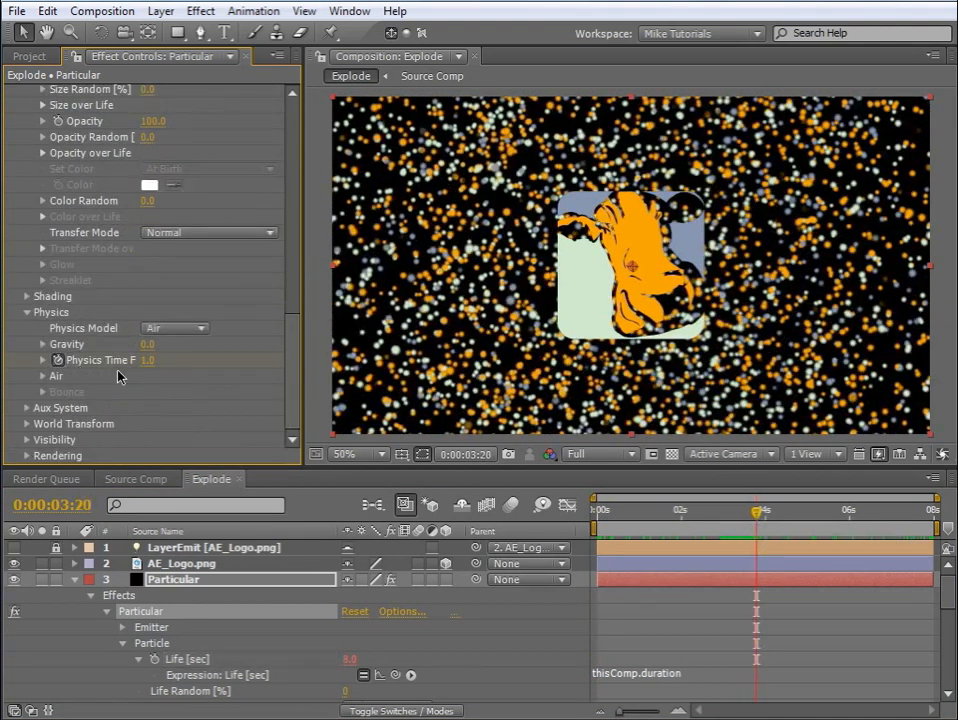
Set the Physics Time Factor to 0 at 0:00:06:00
{"action": "left_click", "coordinate": [848, 518]}
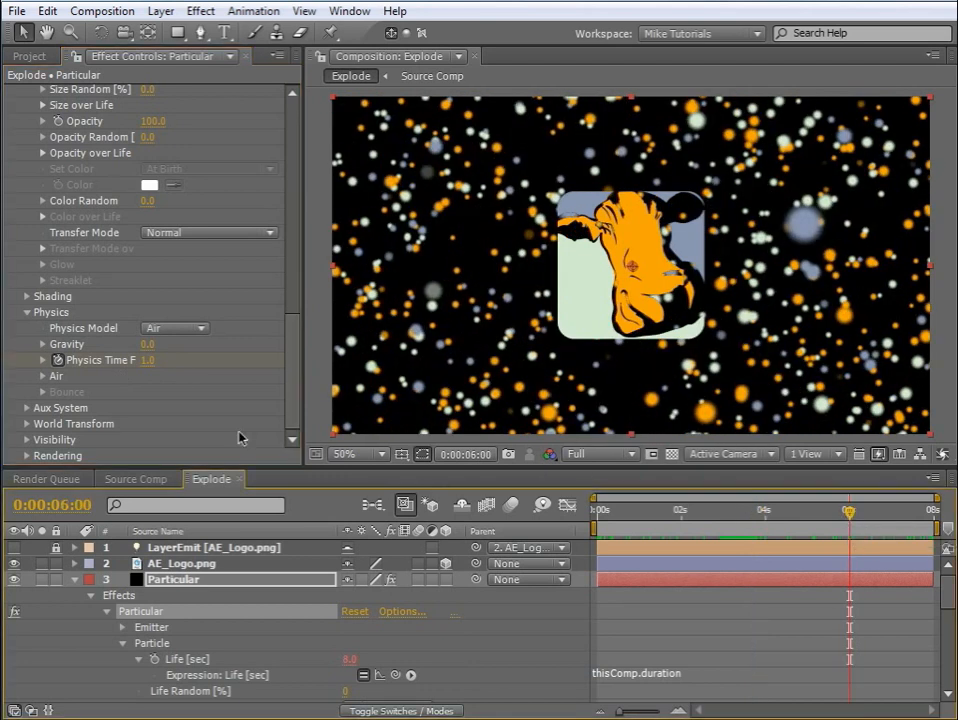
{"action": "left_click", "coordinate": [148, 362]}
{"action": "type", "text": "0"}
{"action": "key", "text": "Return"}
Reveal the Particular layer's keyframes, apply Easy Ease to both Physics Time Factor keyframes, and preview the slowdown
{"action": "left_click", "coordinate": [266, 584]}
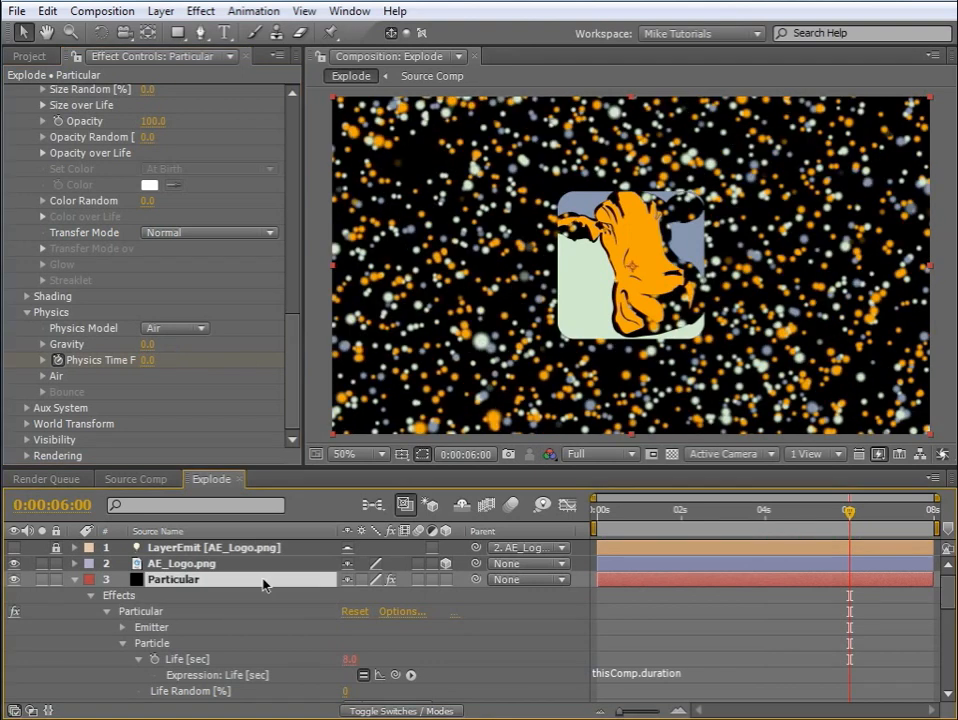
{"action": "key", "text": "u"}
{"action": "key", "text": "u"}
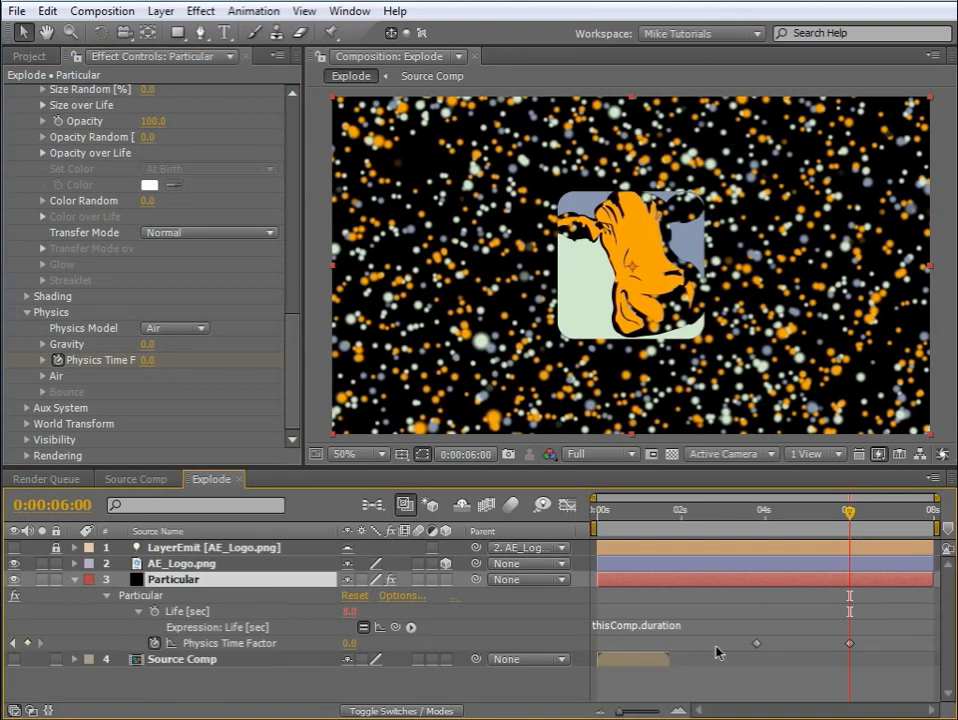
{"action": "left_click_drag", "start_coordinate": [744, 645], "coordinate": [860, 652]}
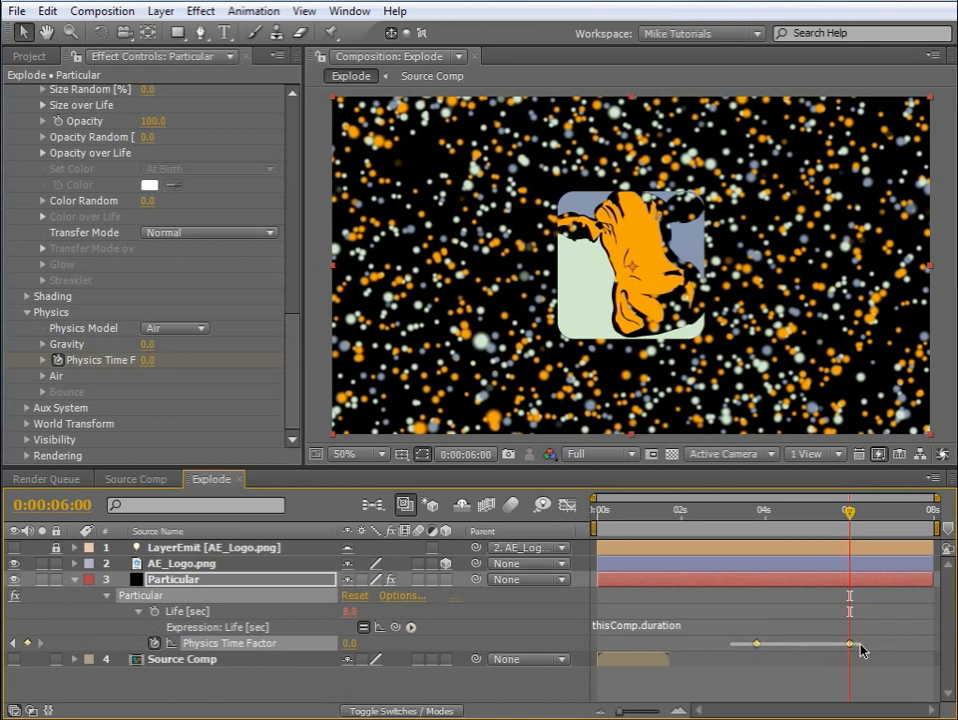
{"action": "right_click", "coordinate": [755, 646]}
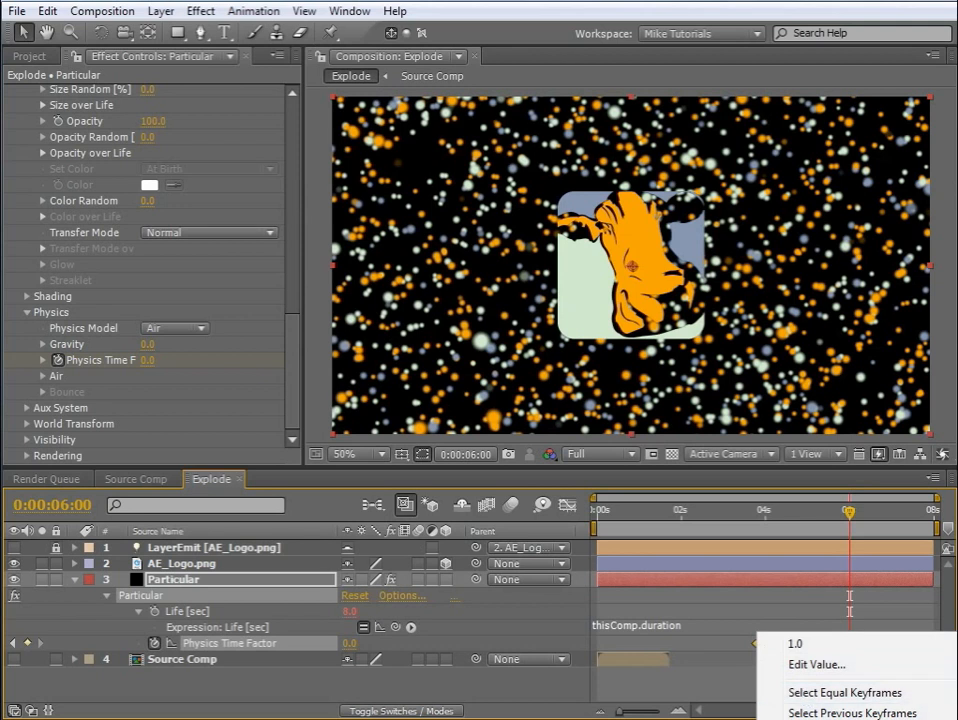
{"action": "left_click", "coordinate": [848, 718]}
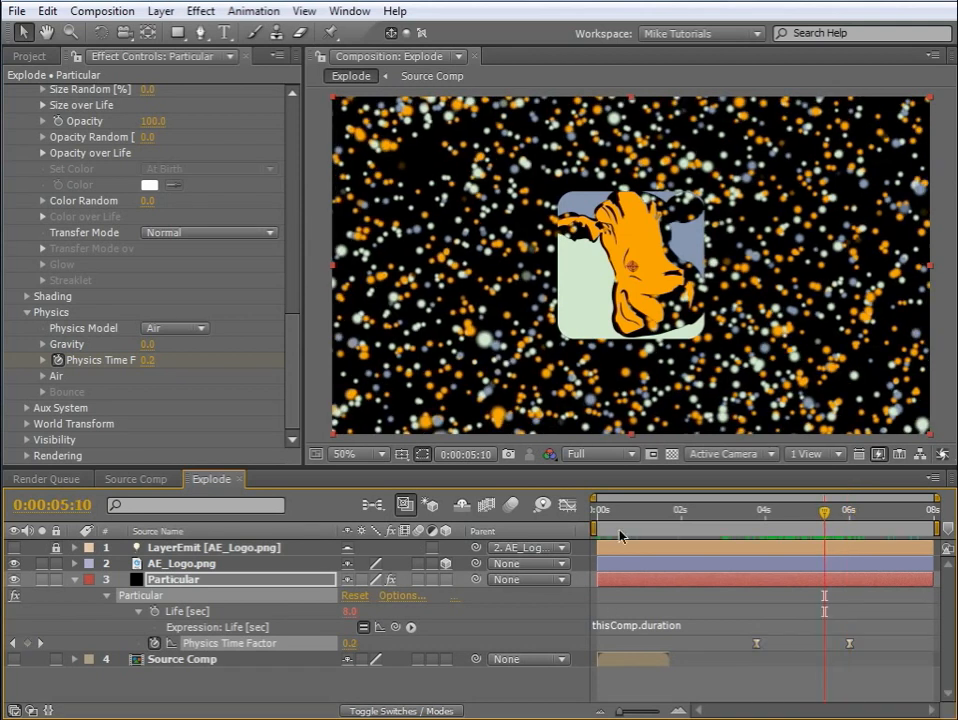
{"action": "left_click_drag", "start_coordinate": [616, 512], "coordinate": [751, 519]}
Change the Particle Type to Sprite
{"action": "left_click_drag", "start_coordinate": [291, 374], "coordinate": [306, 314]}
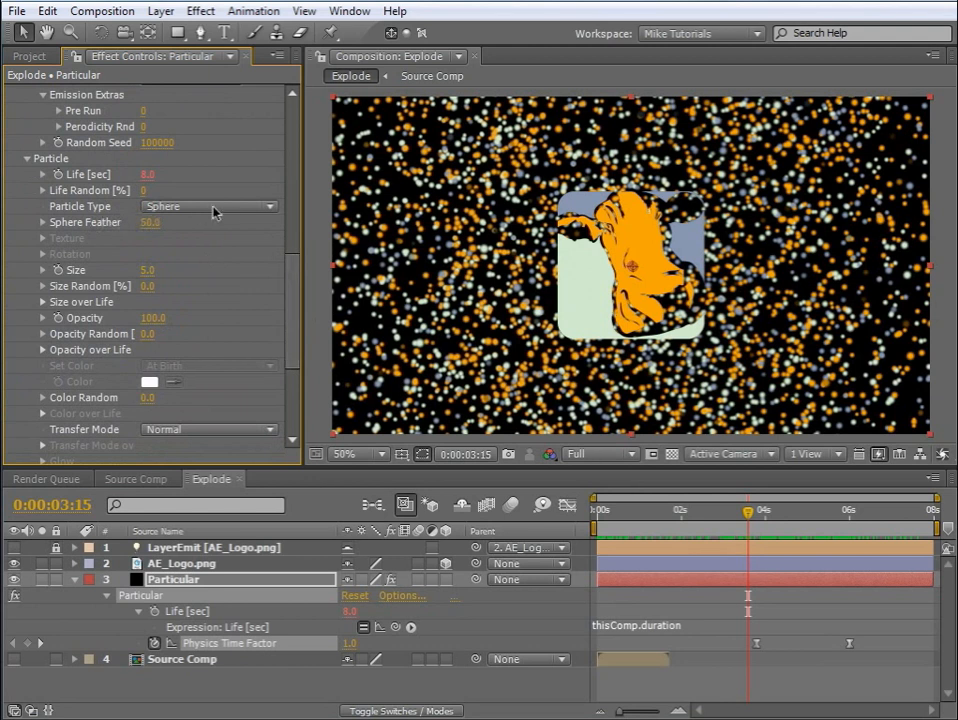
{"action": "left_click", "coordinate": [239, 214]}
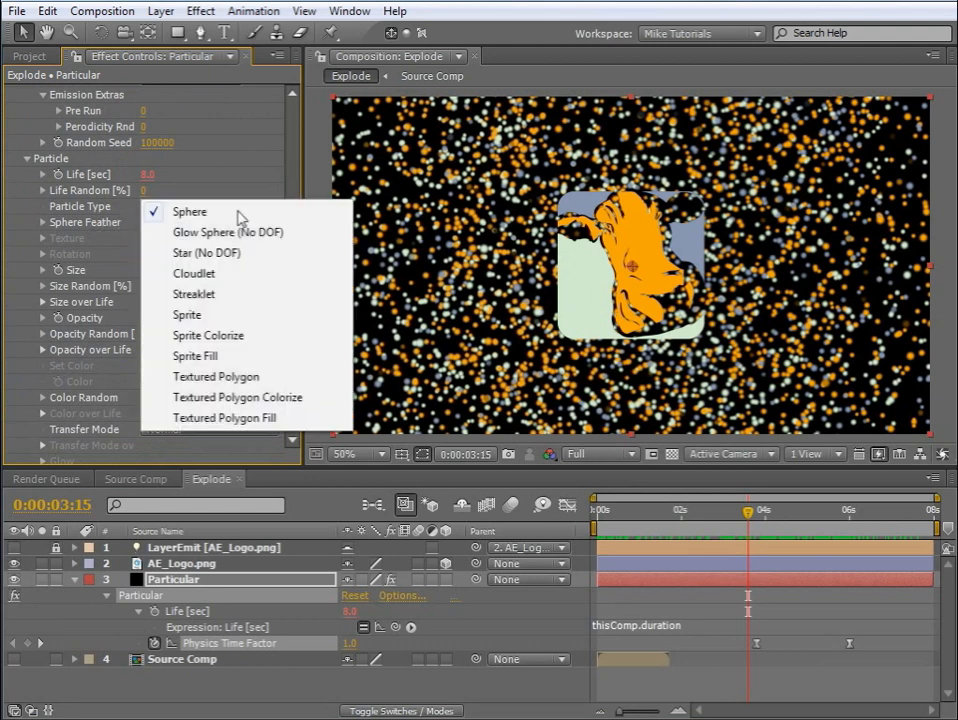
{"action": "left_click", "coordinate": [220, 318]}
{"action": "scroll", "coordinate": [295, 330], "scroll_direction": "down", "scroll_amount": 1}
{"action": "scroll", "coordinate": [294, 329], "scroll_direction": "down", "scroll_amount": 2}
{"action": "scroll", "coordinate": [299, 325], "scroll_direction": "up", "scroll_amount": 3}
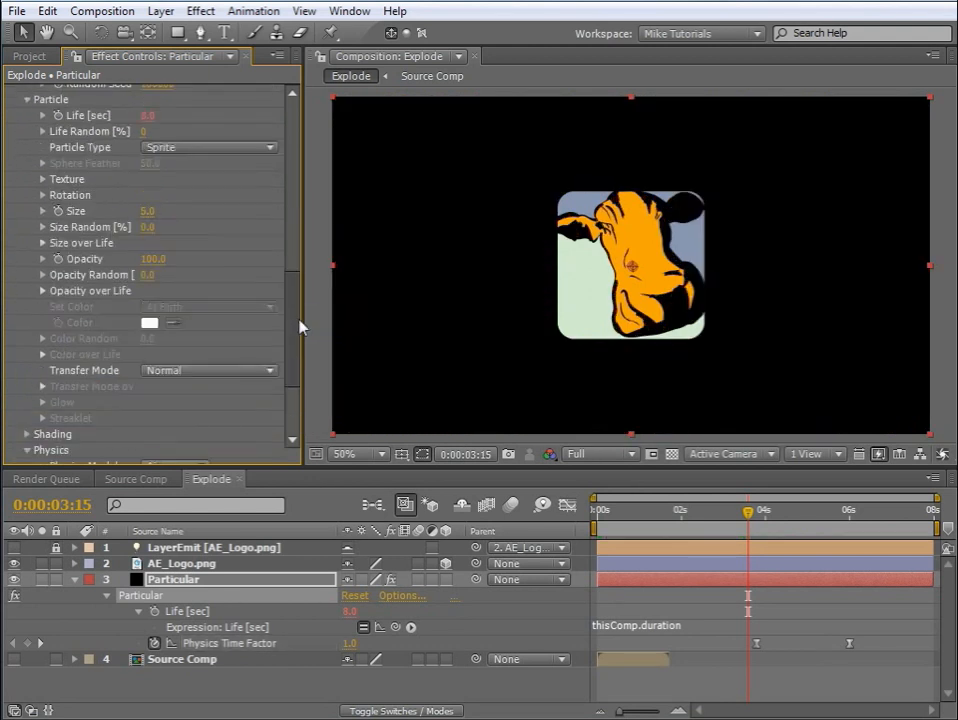
Use Source Comp as the sprite texture layer with Time Sampling set to Random - Still Frame, and preview the result
{"action": "left_click", "coordinate": [43, 200]}
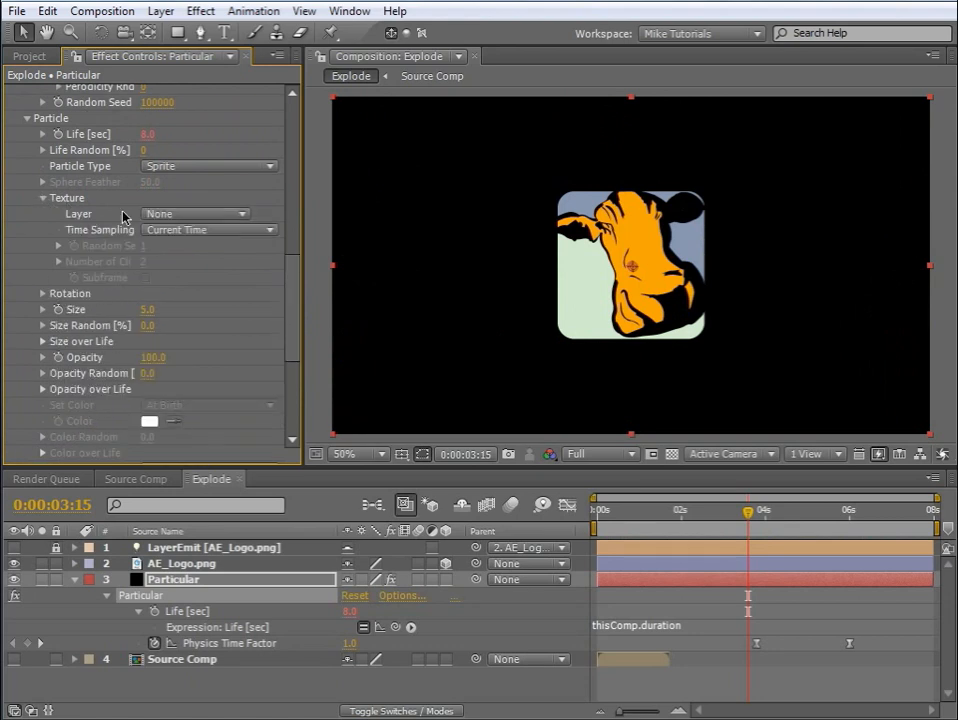
{"action": "left_click", "coordinate": [185, 216]}
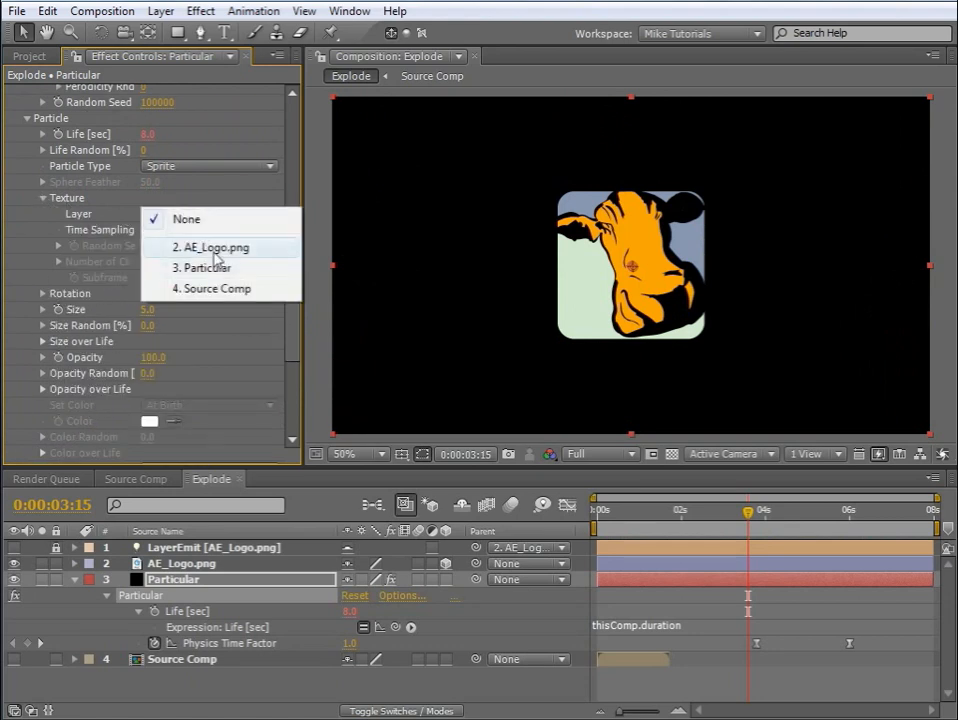
{"action": "left_click", "coordinate": [212, 288]}
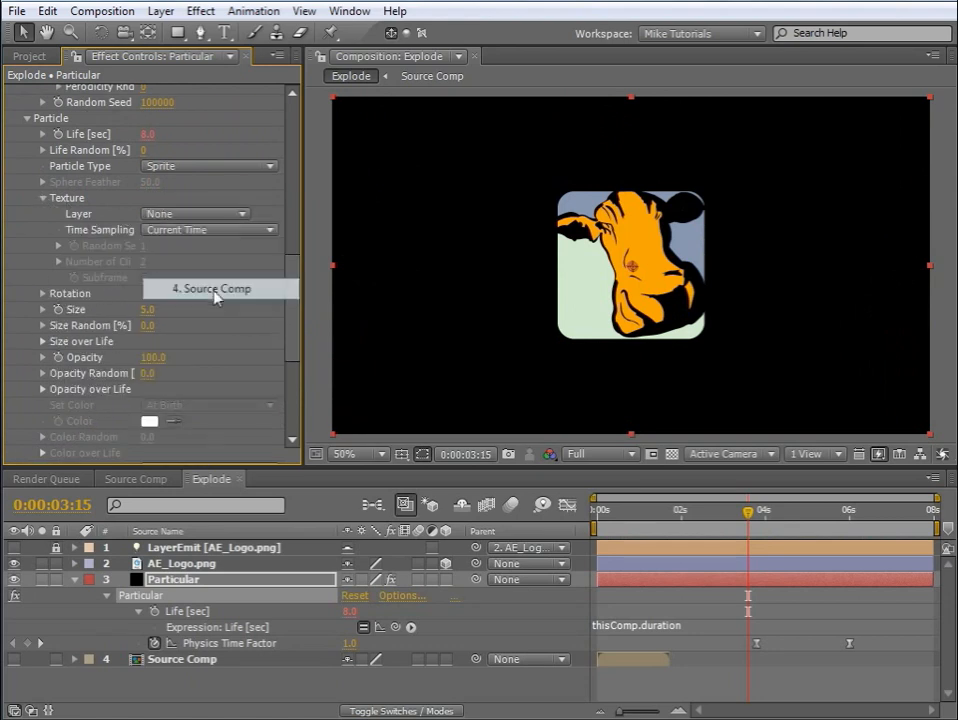
{"action": "left_click", "coordinate": [231, 237]}
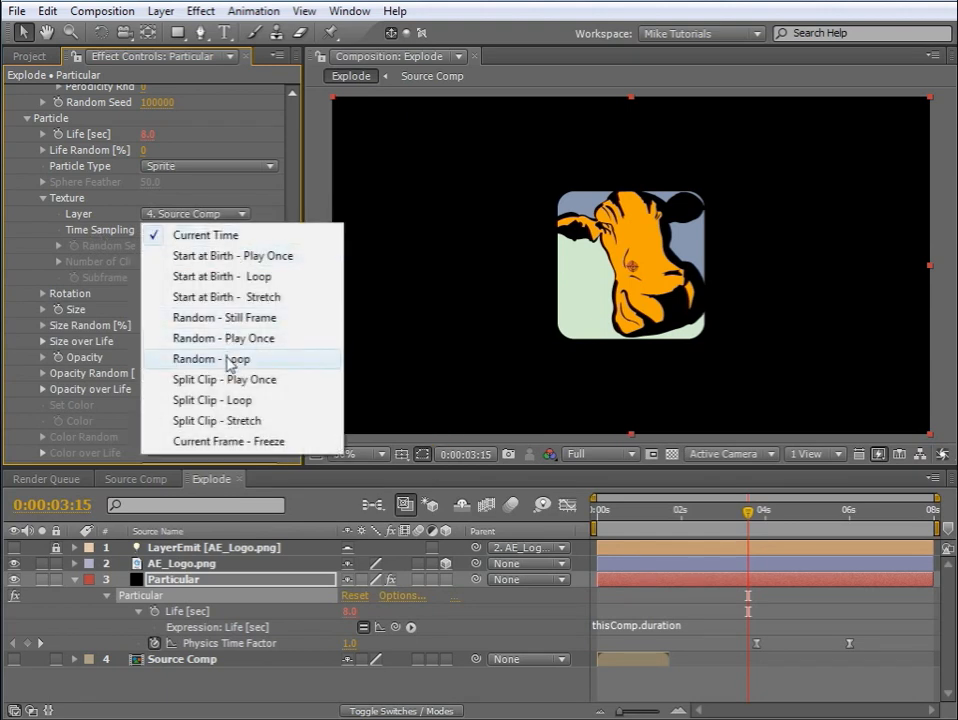
{"action": "left_click", "coordinate": [226, 320]}
{"action": "left_click", "coordinate": [734, 513]}
{"action": "left_click_drag", "start_coordinate": [734, 516], "coordinate": [760, 517]}
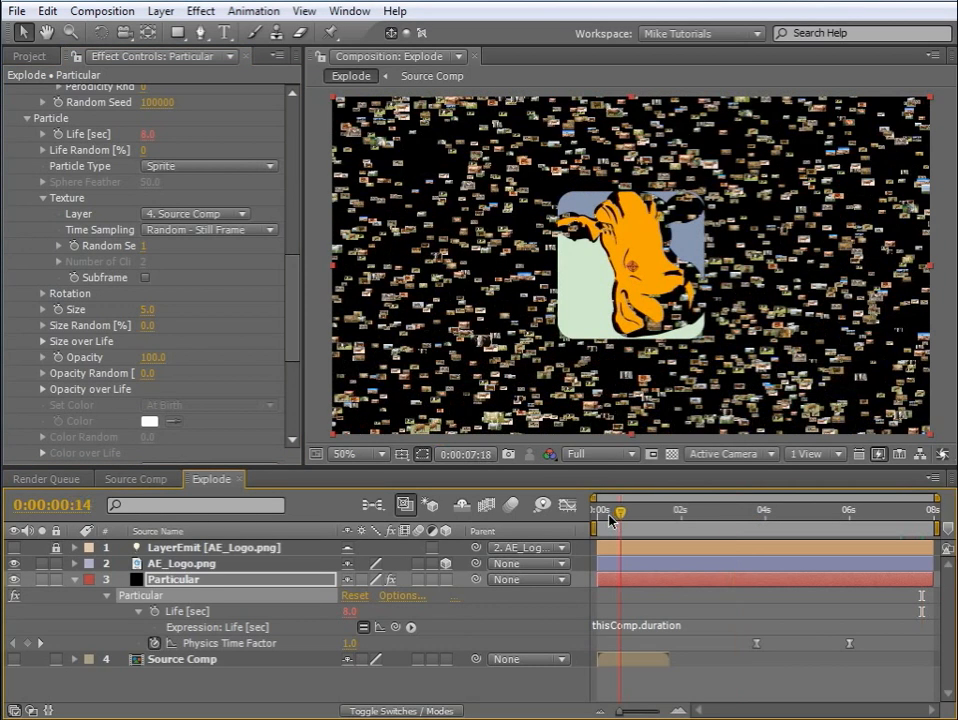
Set Wind Z to -150 in Particular's Air physics and check the flying sprites between 0:00:05:14 and 0:00:05:22
{"action": "left_click_drag", "start_coordinate": [612, 515], "coordinate": [708, 510]}
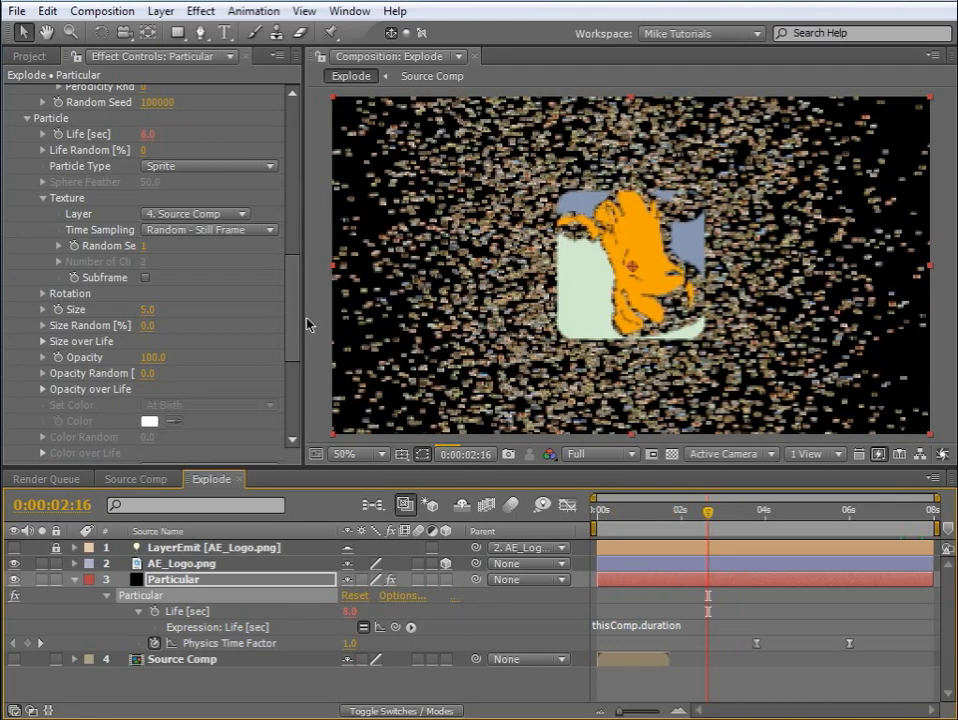
{"action": "left_click_drag", "start_coordinate": [294, 307], "coordinate": [306, 393]}
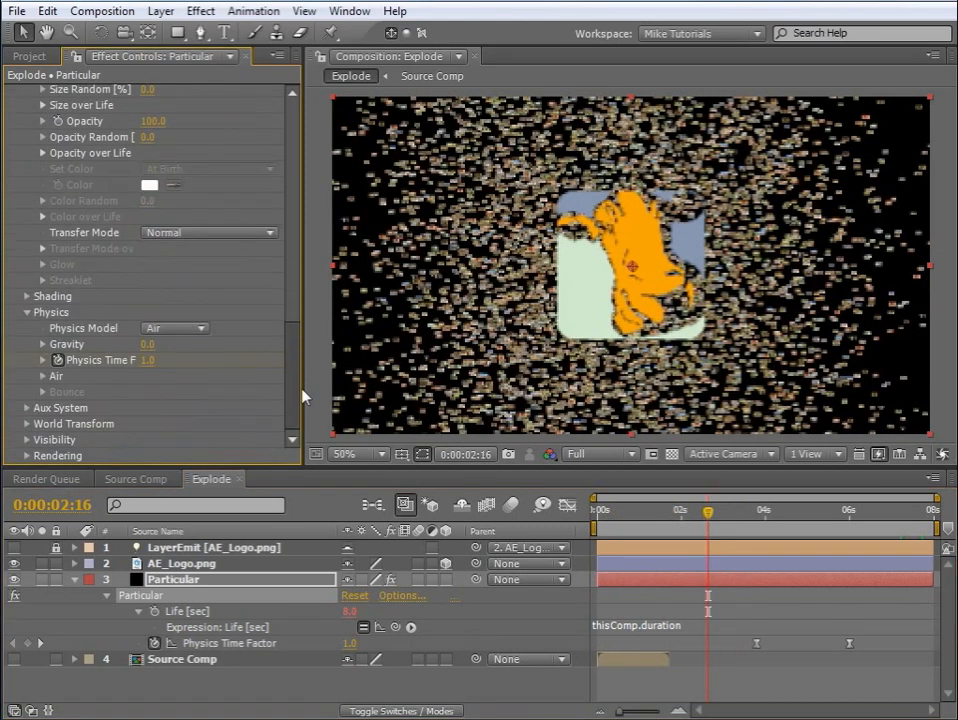
{"action": "left_click", "coordinate": [43, 377]}
{"action": "scroll", "coordinate": [180, 345], "scroll_direction": "down", "scroll_amount": 4}
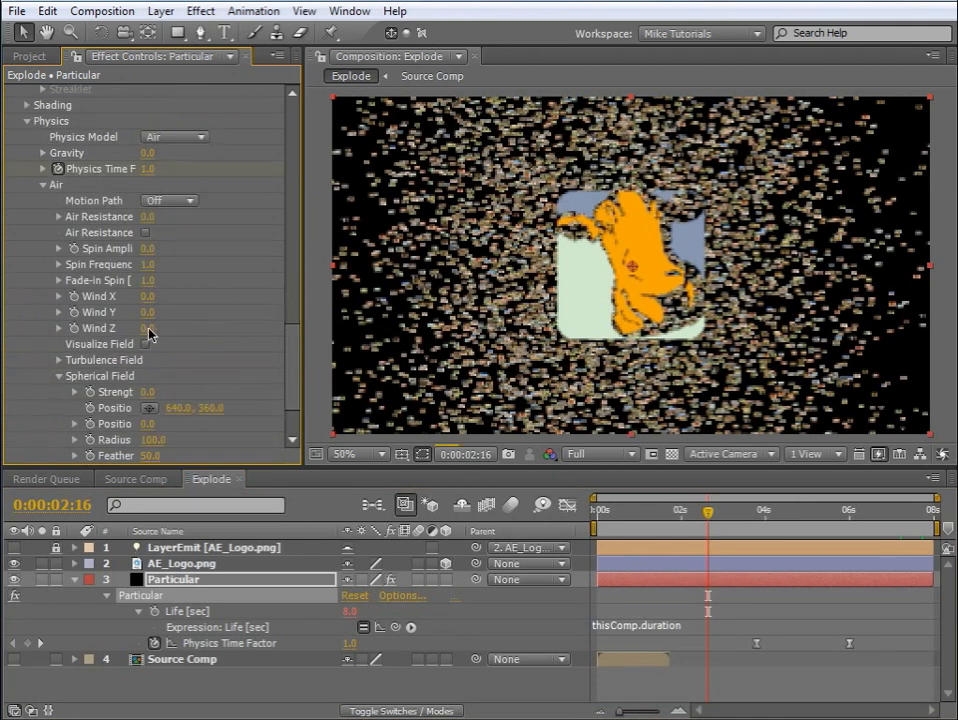
{"action": "left_click", "coordinate": [148, 329]}
{"action": "type", "text": "-150"}
{"action": "left_click_drag", "start_coordinate": [787, 521], "coordinate": [842, 521]}
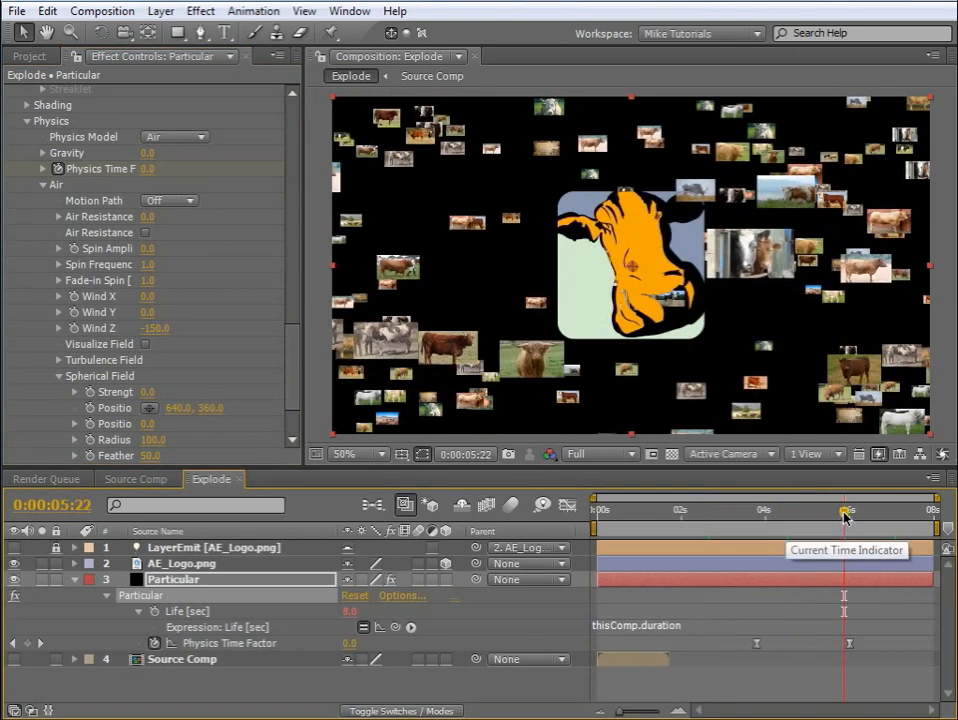
{"action": "left_click_drag", "start_coordinate": [846, 519], "coordinate": [839, 518]}
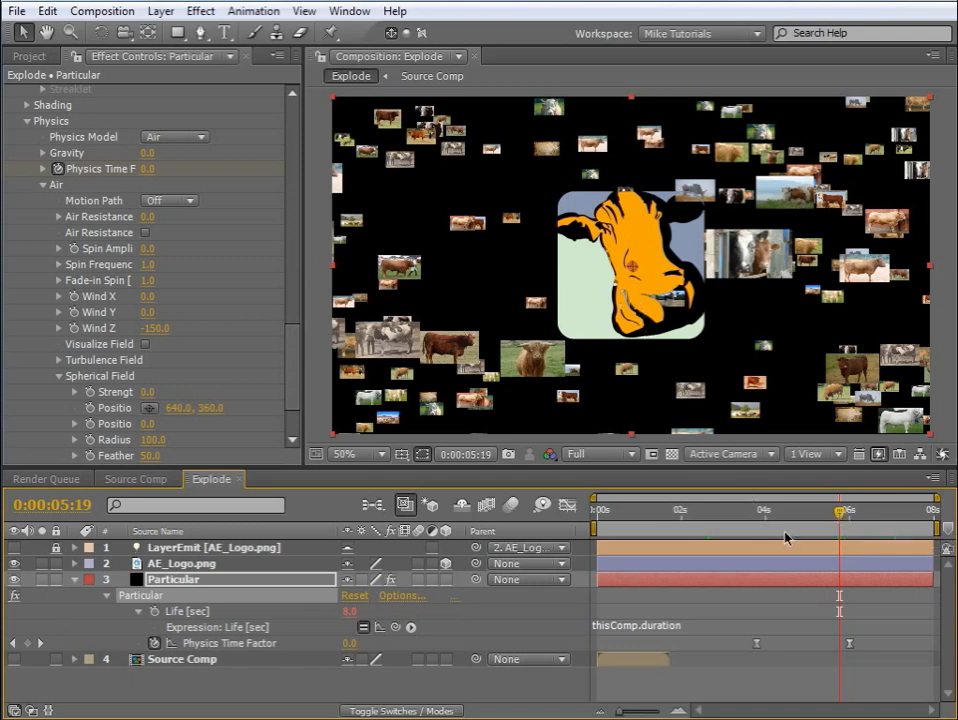
{"action": "left_click", "coordinate": [831, 512]}
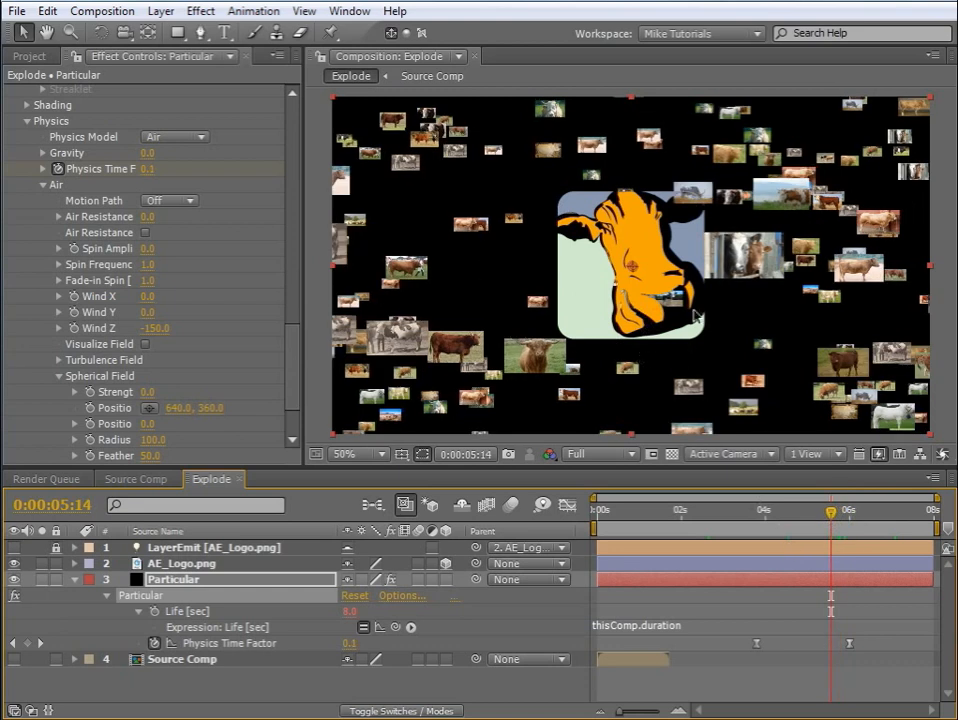
Purge the image caches and re-render the sprites at 0:00:05:04
{"action": "left_click", "coordinate": [48, 12]}
{"action": "mouse_move", "coordinate": [262, 377]}
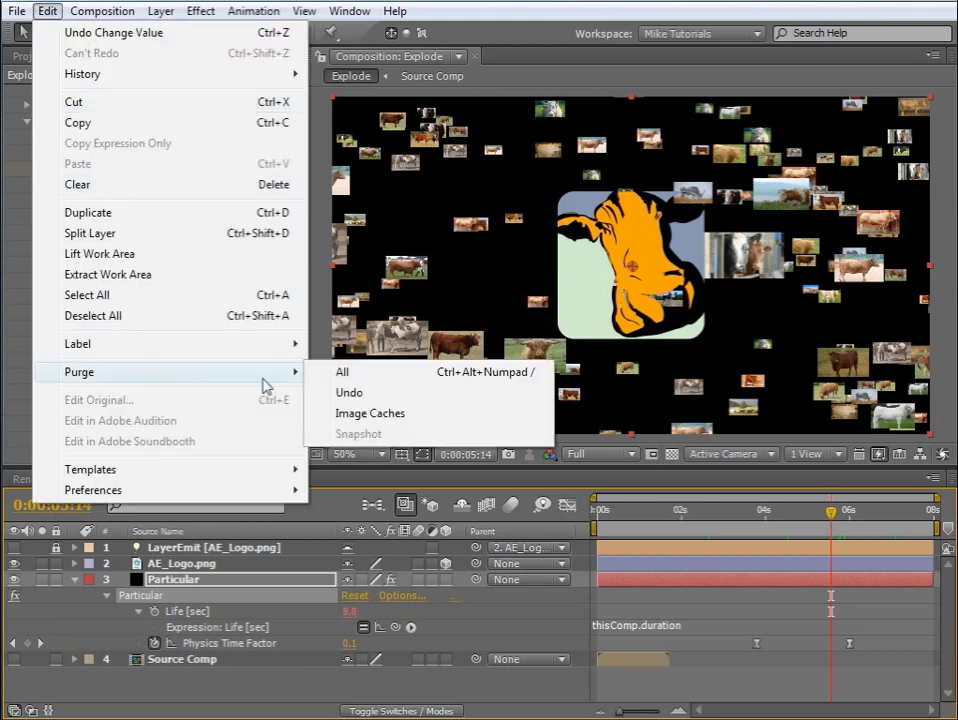
{"action": "left_click", "coordinate": [370, 413]}
{"action": "mouse_move", "coordinate": [827, 511]}
{"action": "left_mouse_down"}
{"action": "mouse_move", "coordinate": [835, 515]}
{"action": "mouse_move", "coordinate": [806, 513]}
{"action": "mouse_move", "coordinate": [834, 513]}
{"action": "mouse_move", "coordinate": [814, 517]}
{"action": "left_mouse_up"}
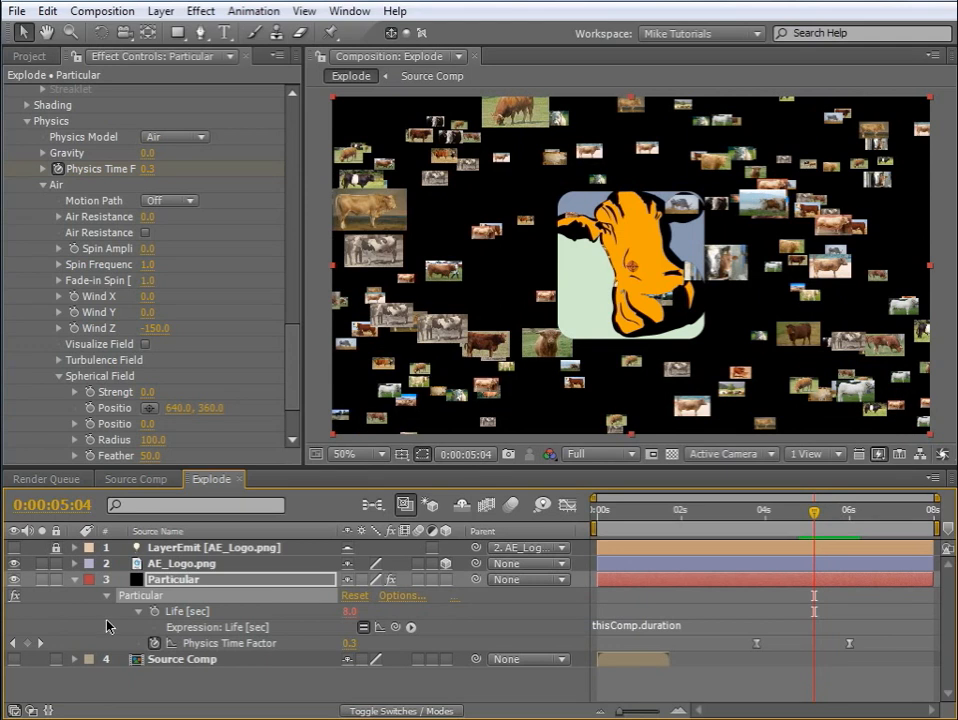
Collapse the Particular layer's properties and hide the AE_Logo.png layer
{"action": "key", "text": "u"}
{"action": "left_click", "coordinate": [15, 564]}
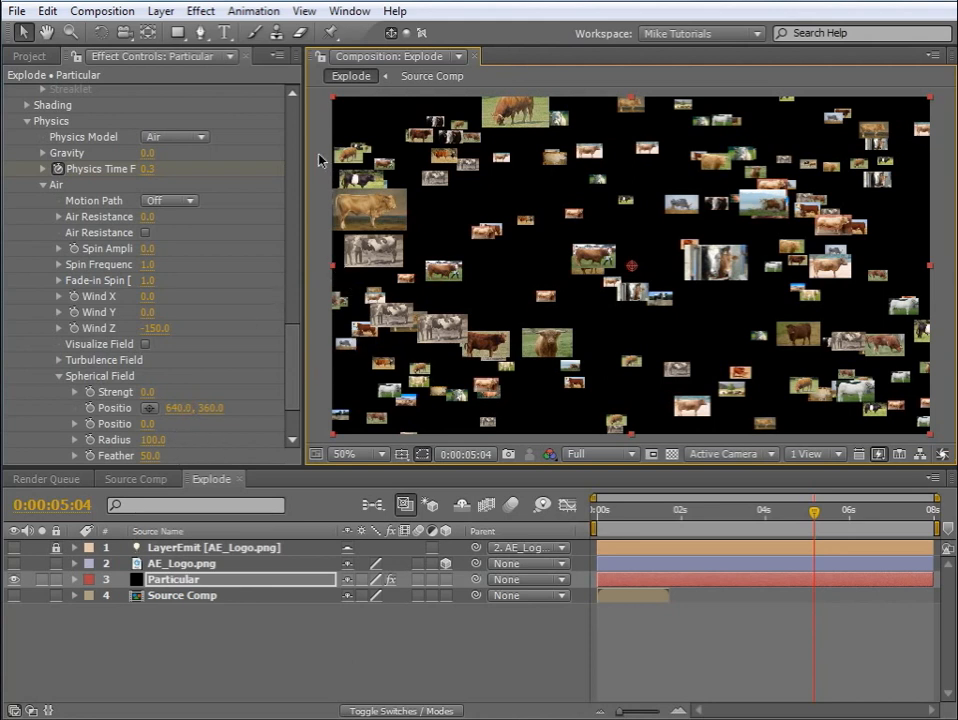
Dock the Preview panel beneath the effect settings with its loop option changed, and run a RAM preview of the explosion
{"action": "left_click", "coordinate": [351, 12]}
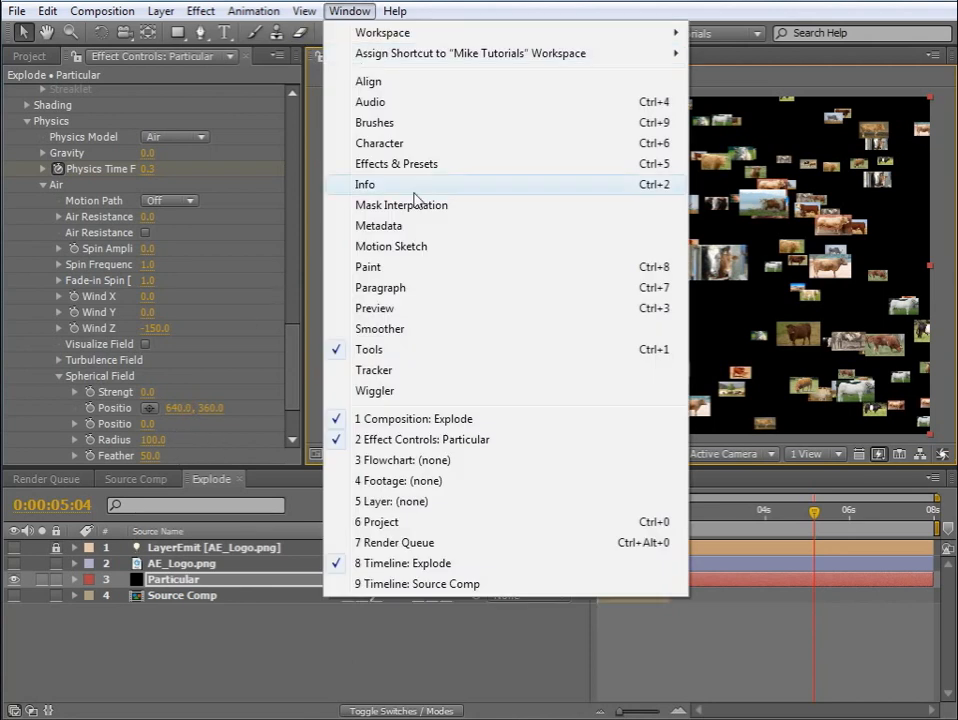
{"action": "left_click", "coordinate": [413, 306]}
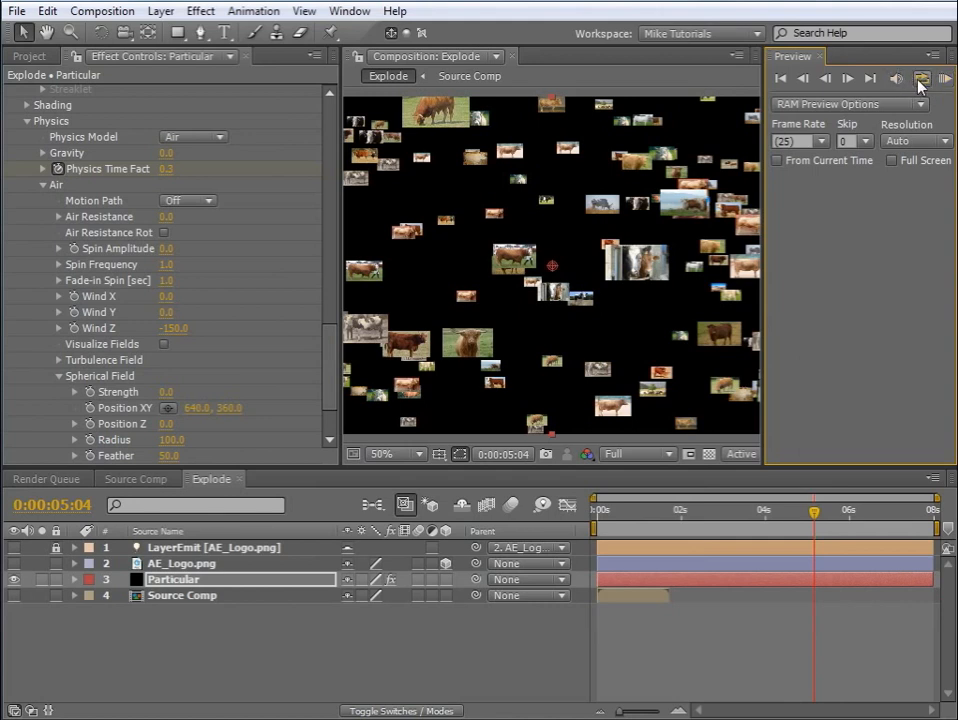
{"action": "left_click", "coordinate": [920, 79]}
{"action": "left_click_drag", "start_coordinate": [777, 60], "coordinate": [172, 460]}
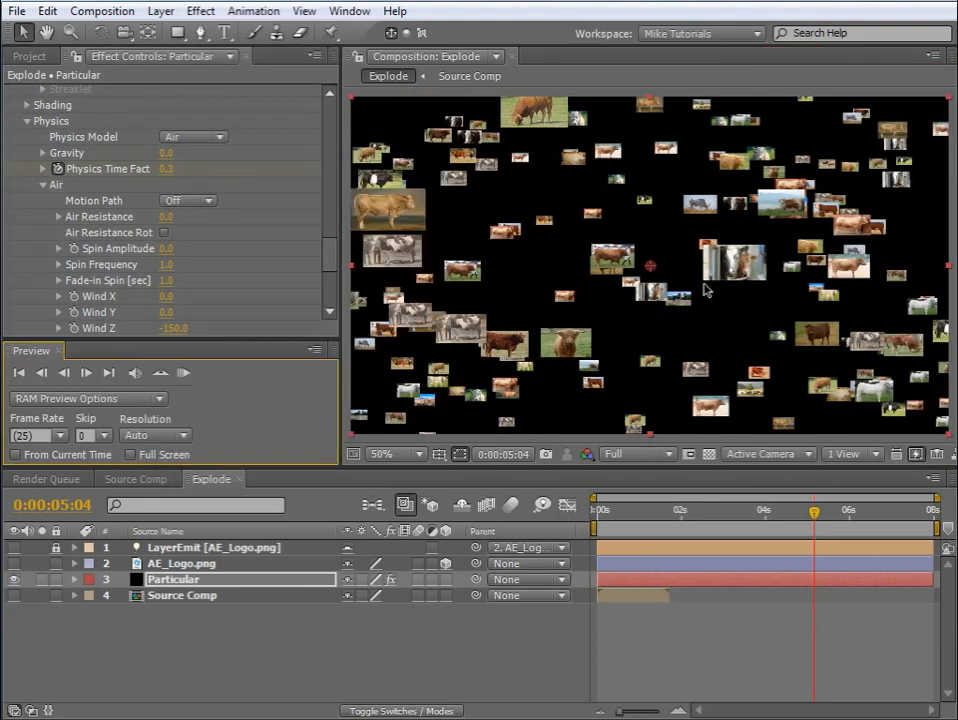
{"action": "left_click", "coordinate": [184, 375]}
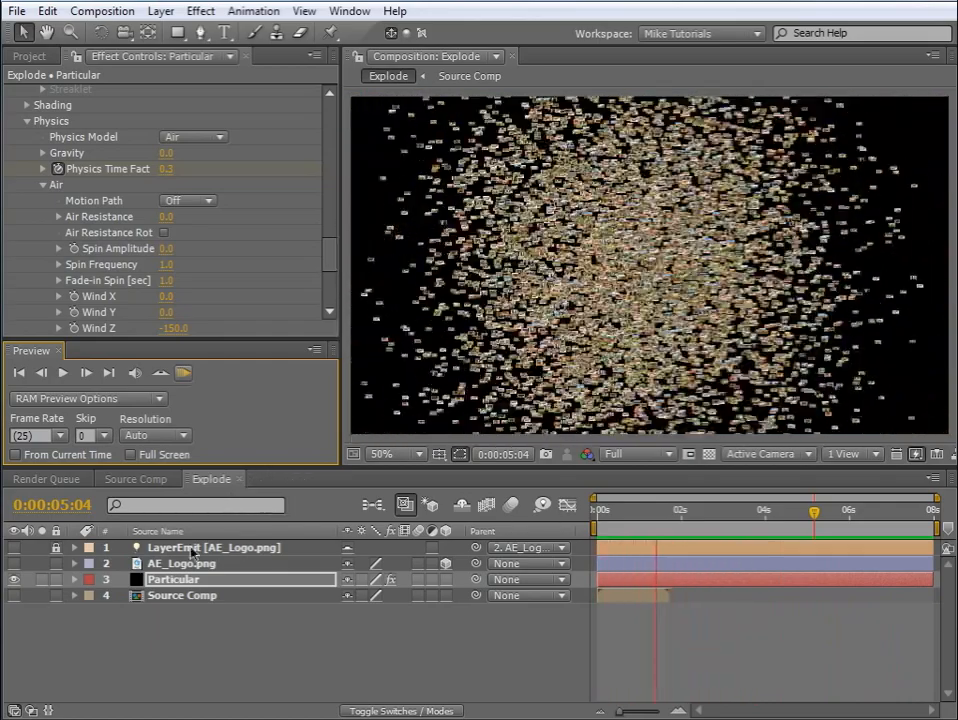
Duplicate the Particular layer and rename the upper copy "Particular colored"
{"action": "left_click", "coordinate": [183, 581]}
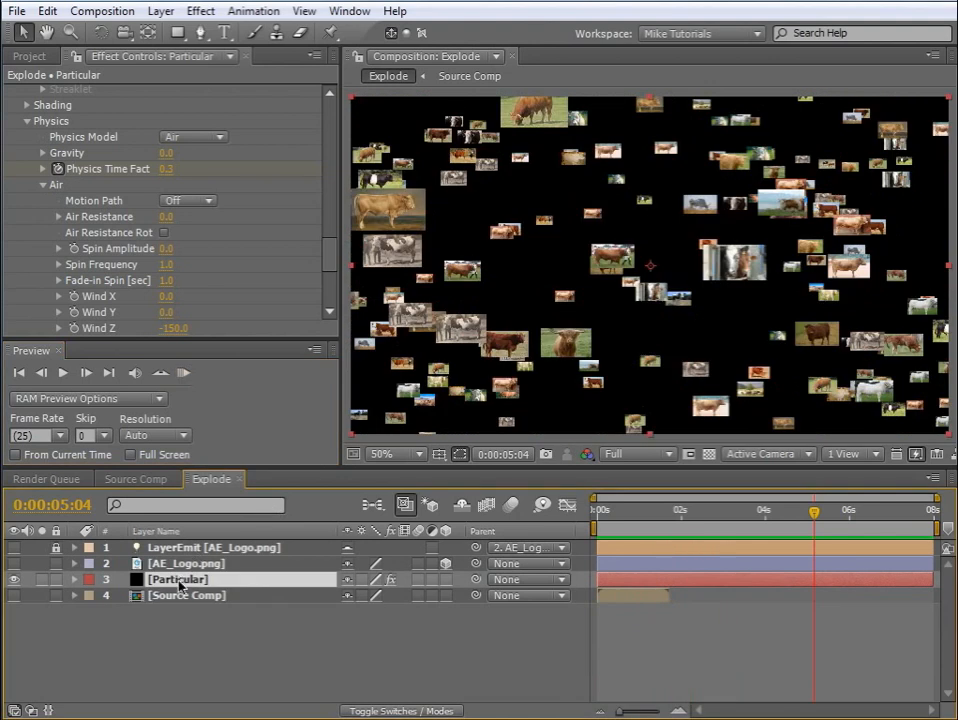
{"action": "key", "text": "ctrl+d"}
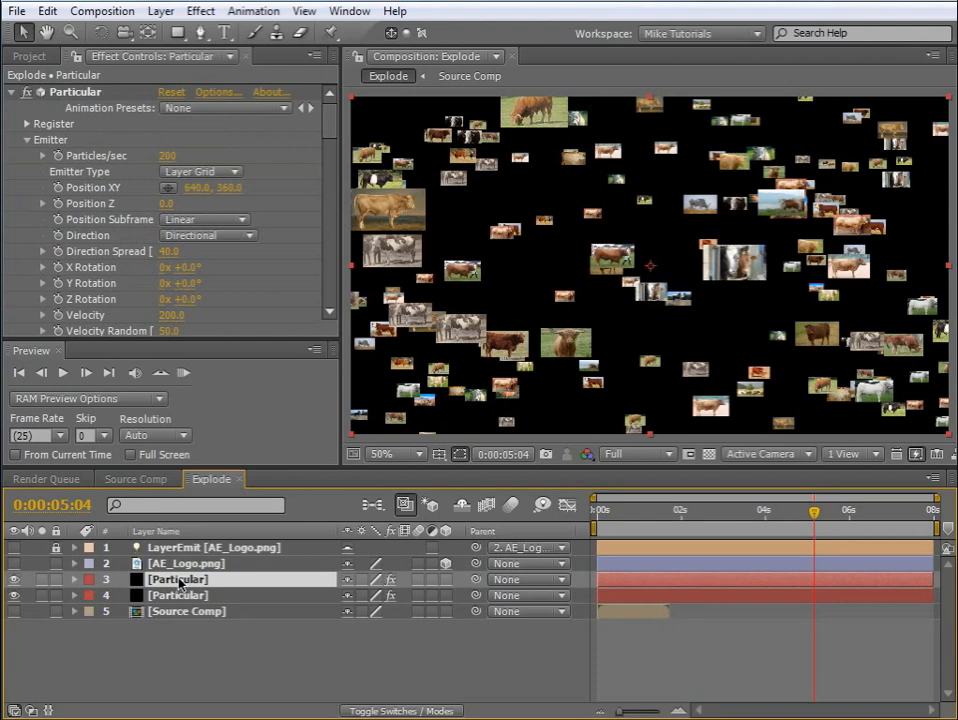
{"action": "key", "text": "Return"}
{"action": "left_click", "coordinate": [178, 579]}
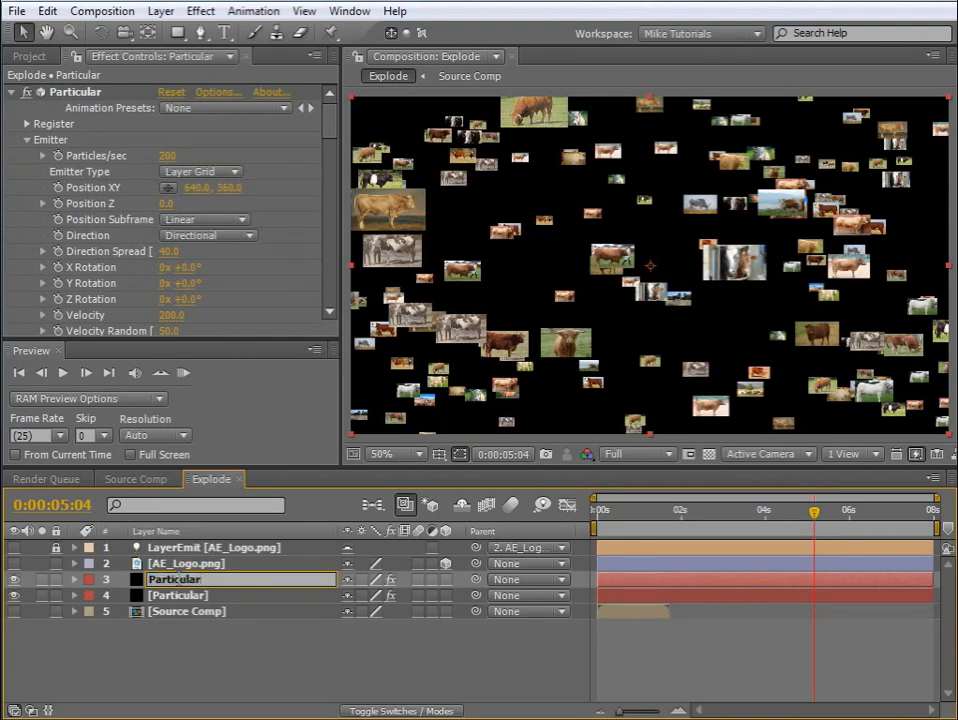
{"action": "type", "text": "colored"}
{"action": "key", "text": "Return"}
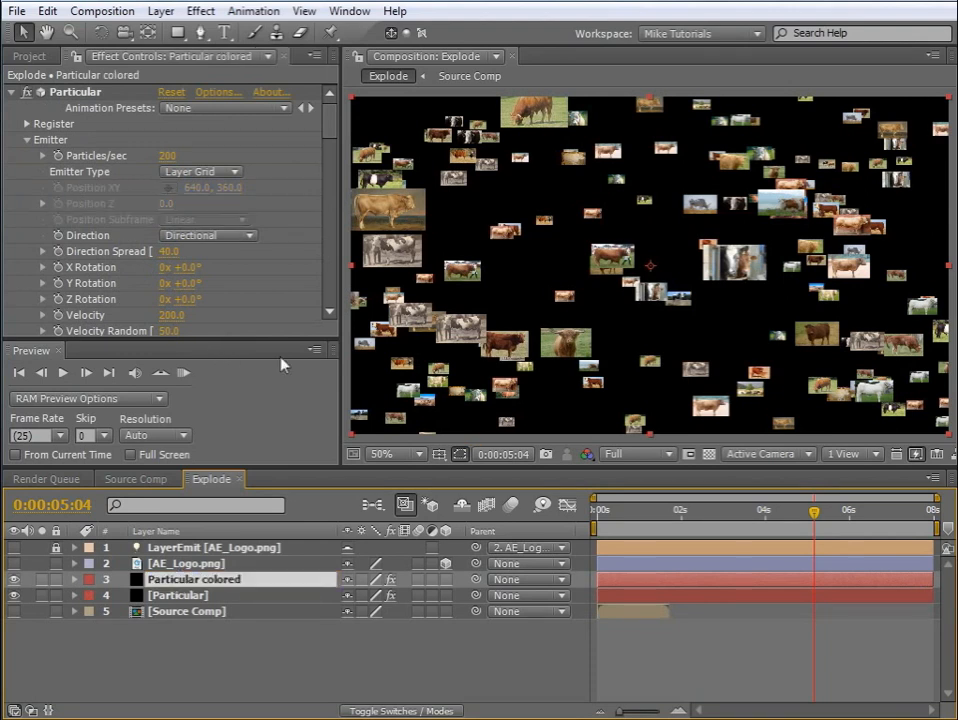
Close the Preview panel, change the Particular colored layer's Particle Type to Sprite Colorize, and check the result at 0:00:00:04
{"action": "left_click", "coordinate": [57, 352]}
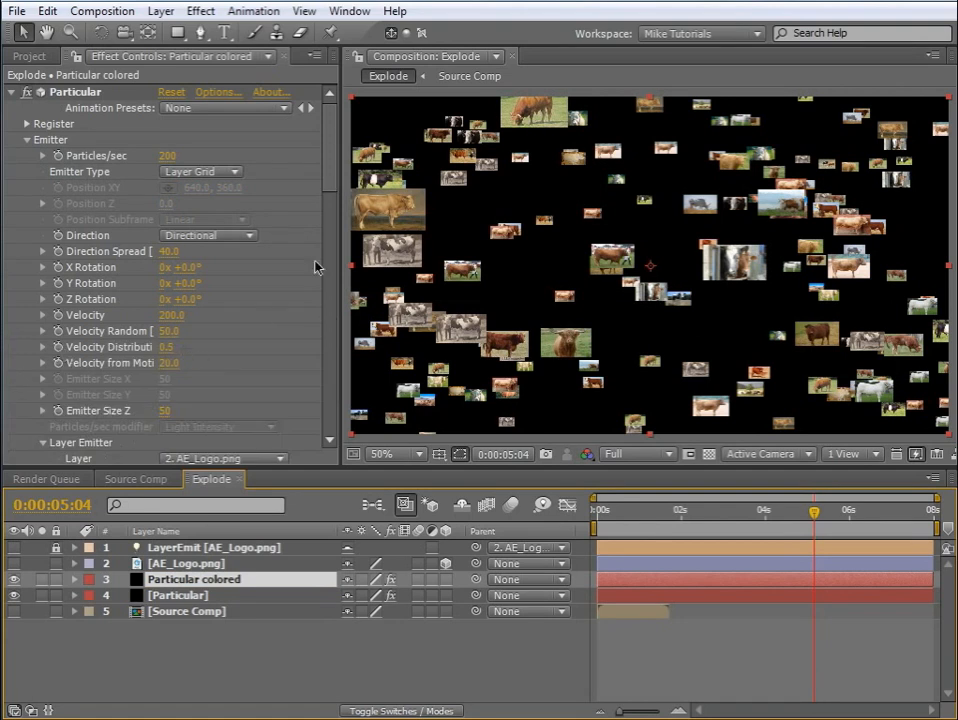
{"action": "left_click_drag", "start_coordinate": [334, 218], "coordinate": [329, 296]}
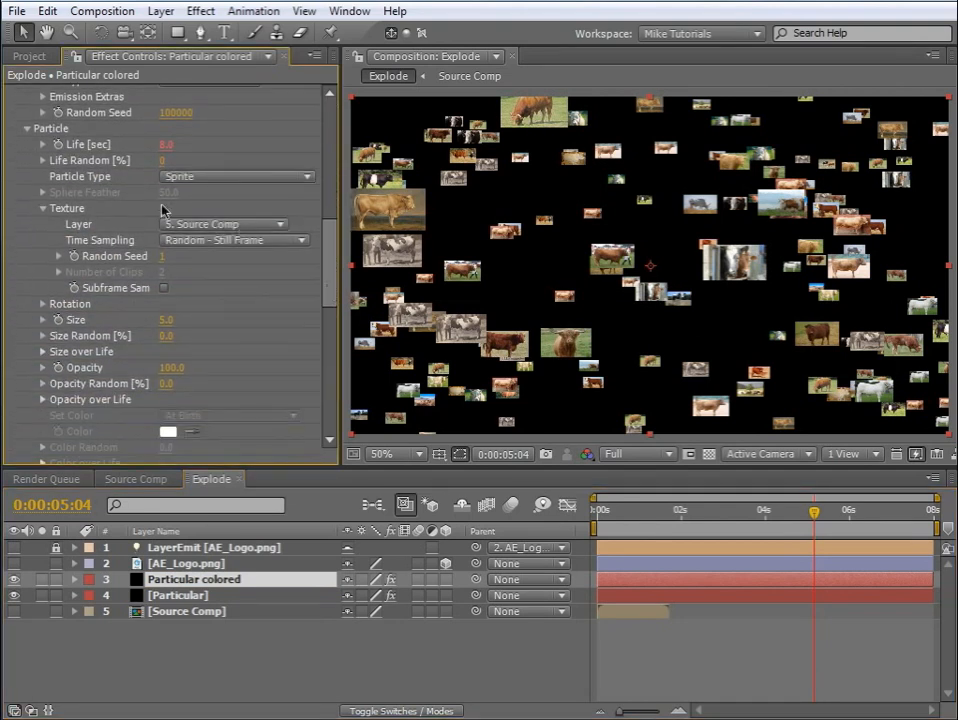
{"action": "left_click", "coordinate": [237, 181]}
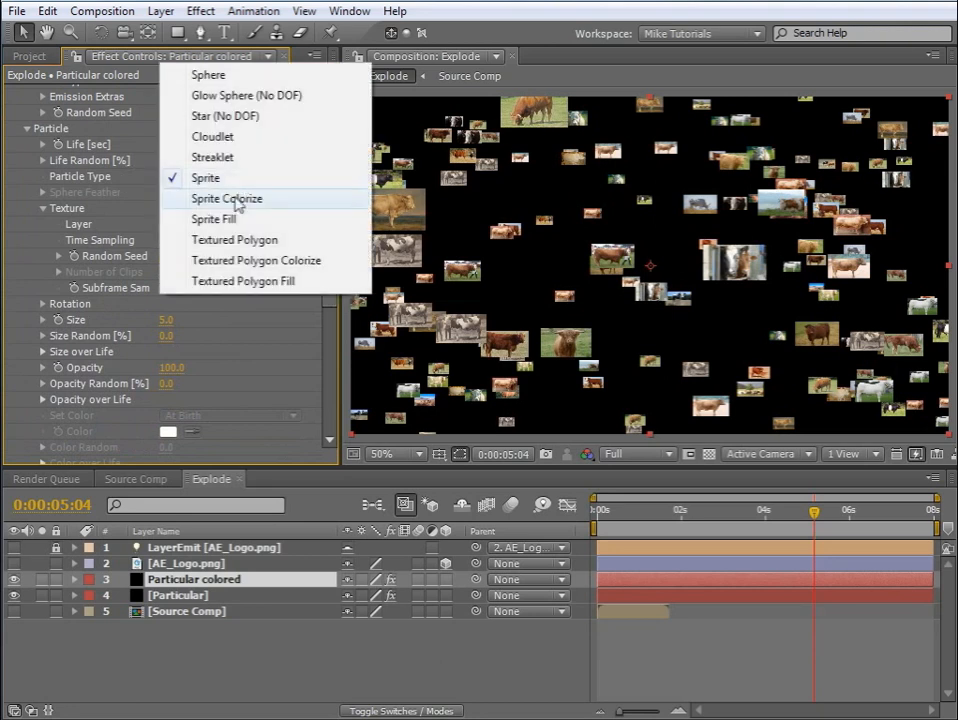
{"action": "left_click", "coordinate": [238, 199]}
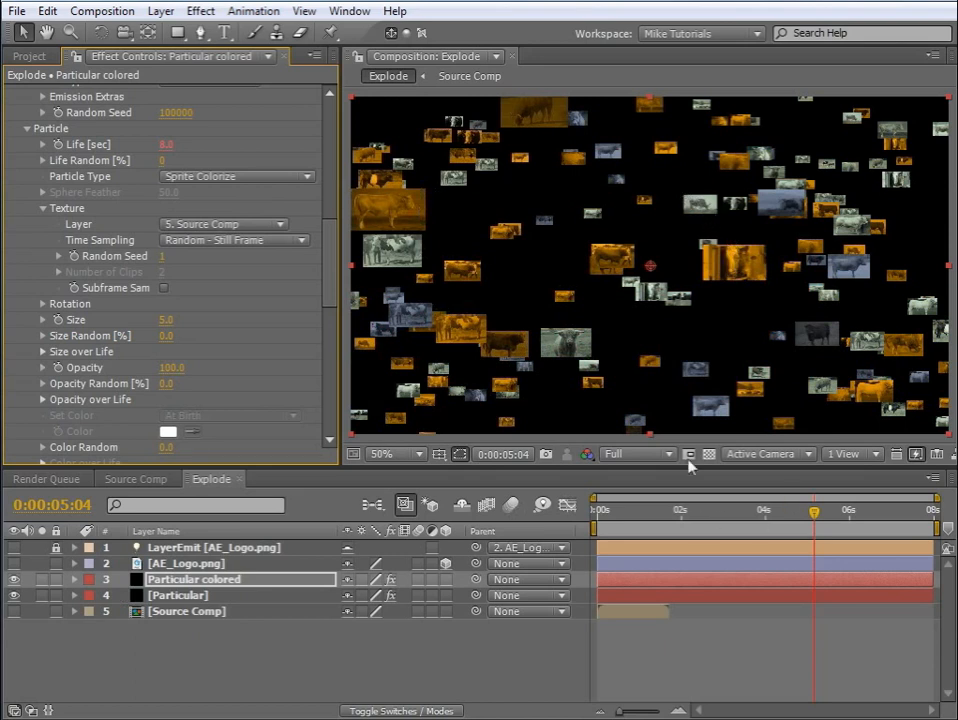
{"action": "left_click", "coordinate": [637, 512]}
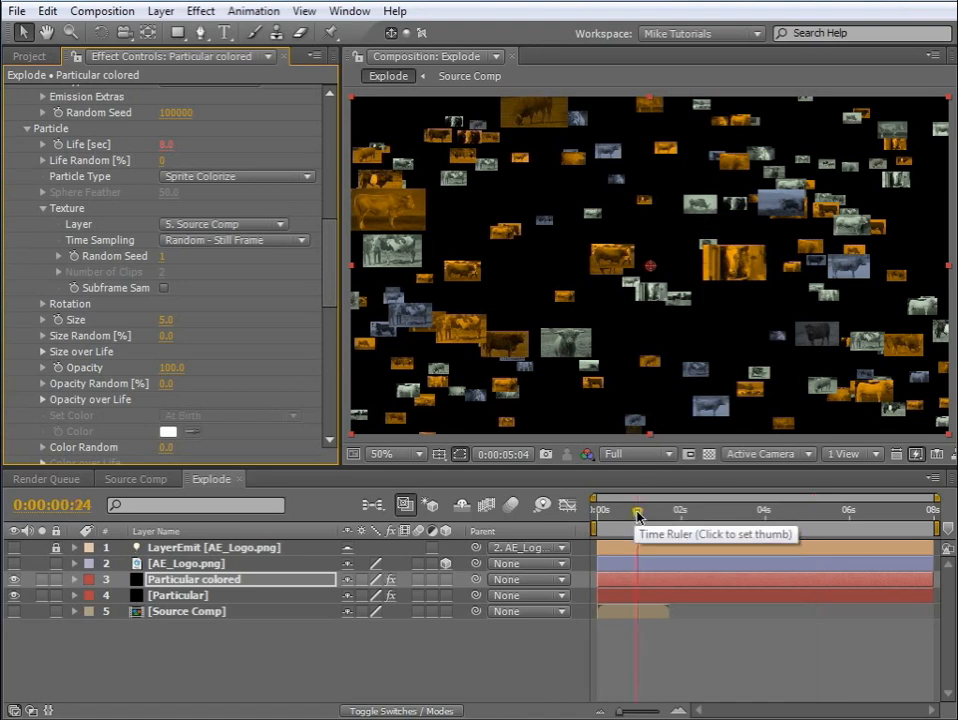
{"action": "left_click_drag", "start_coordinate": [637, 512], "coordinate": [603, 515]}
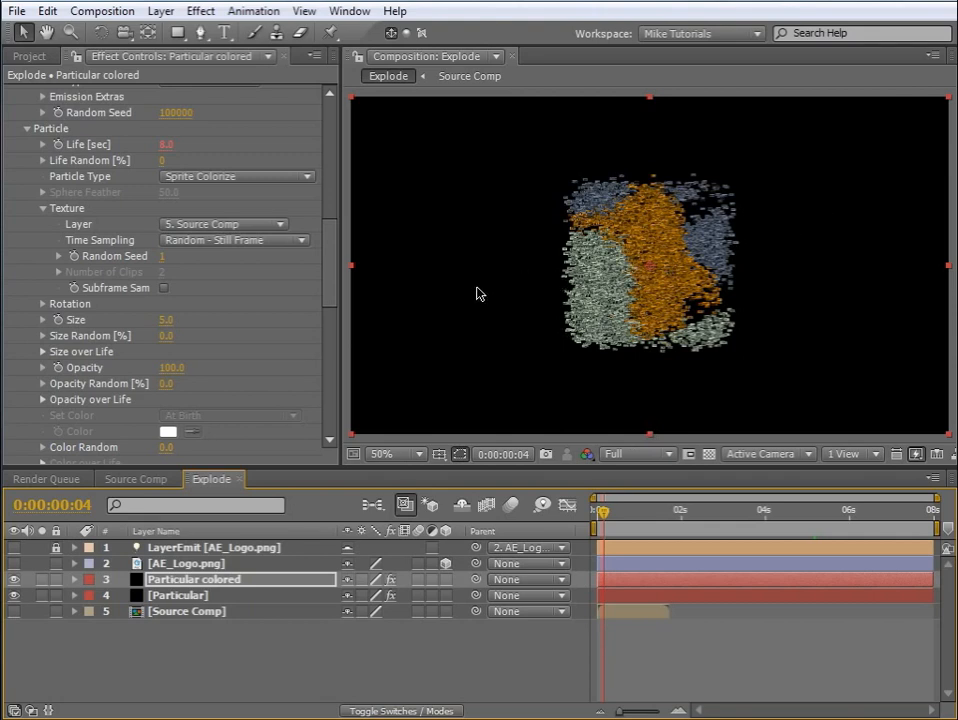
Add a 100% Opacity keyframe to the Particular colored layer at 0:00:01:13
{"action": "left_click", "coordinate": [187, 580]}
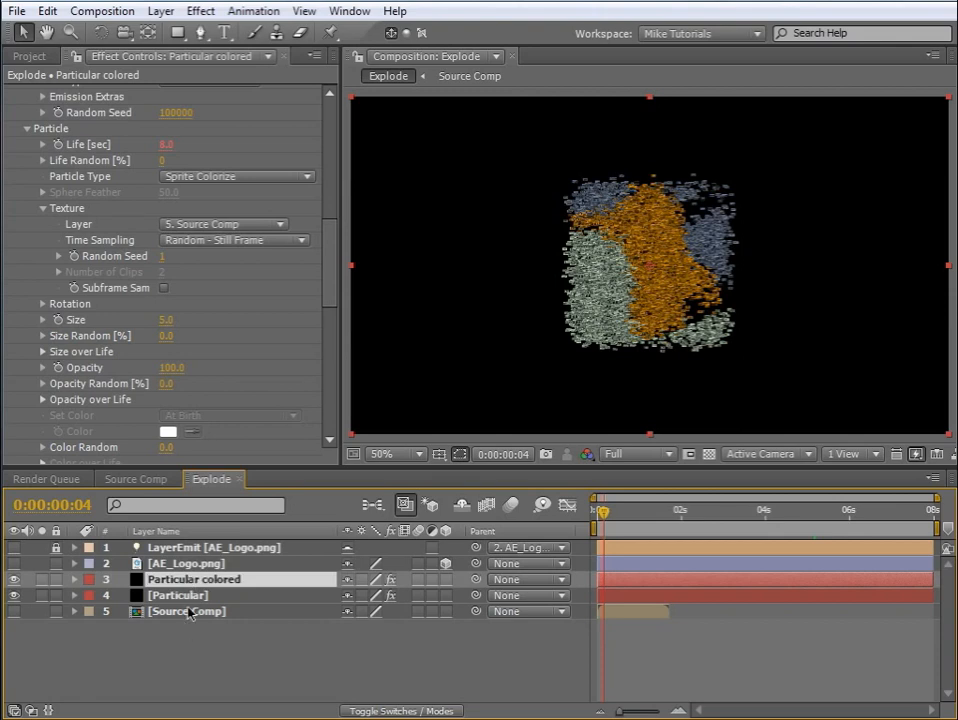
{"action": "key", "text": "t"}
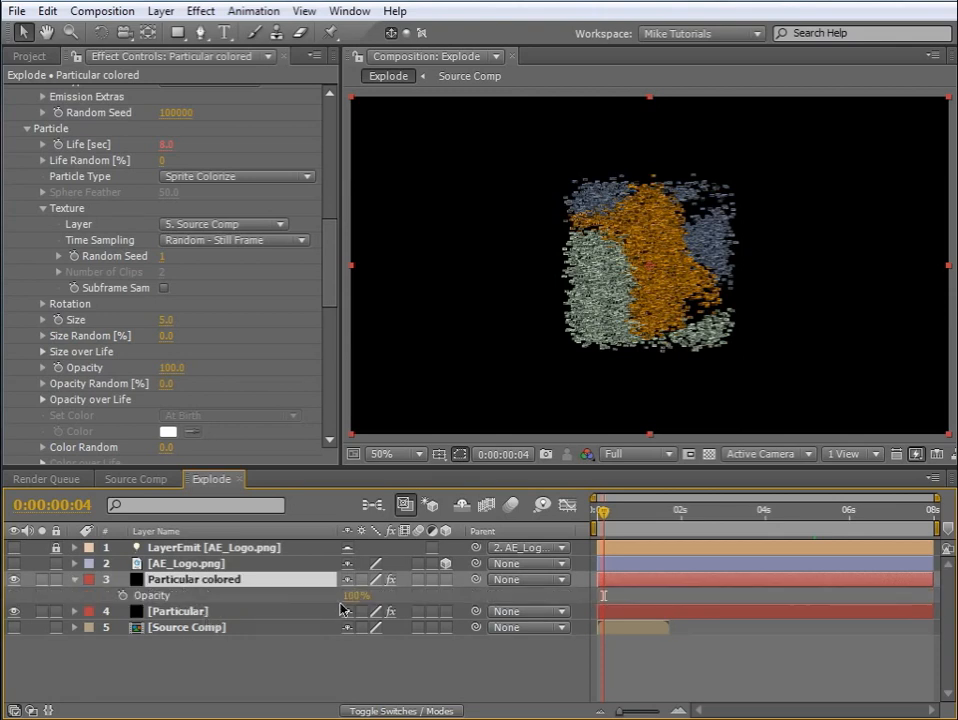
{"action": "left_click_drag", "start_coordinate": [637, 513], "coordinate": [661, 513]}
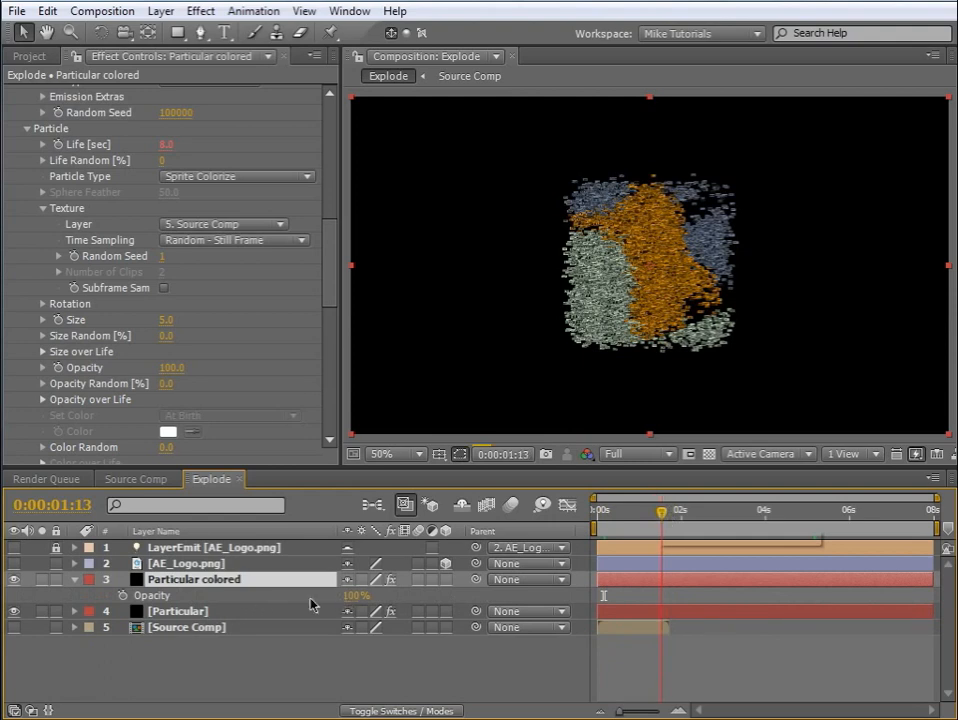
{"action": "left_click", "coordinate": [122, 597]}
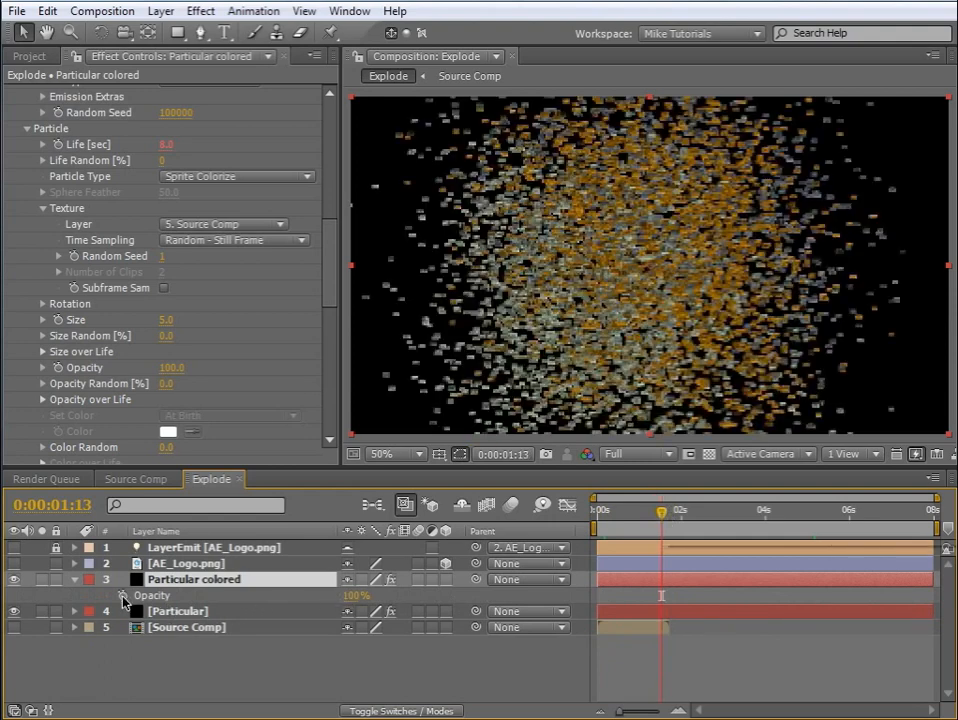
{"action": "left_click", "coordinate": [122, 597]}
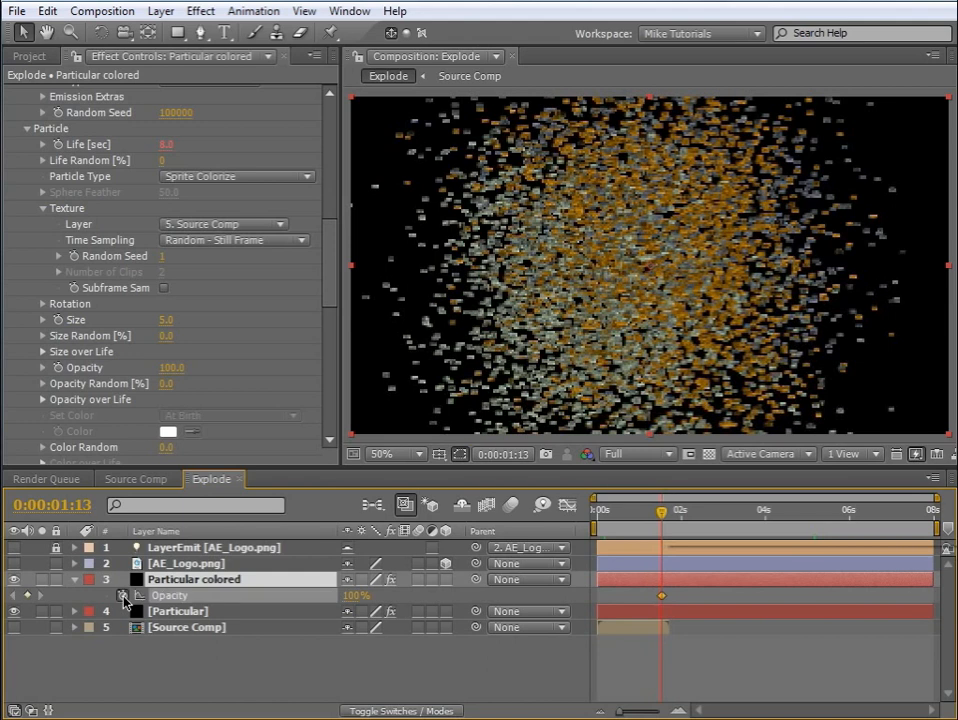
Set the Particular colored layer's Opacity to 0% at 0:00:02:03
{"action": "left_click", "coordinate": [684, 520]}
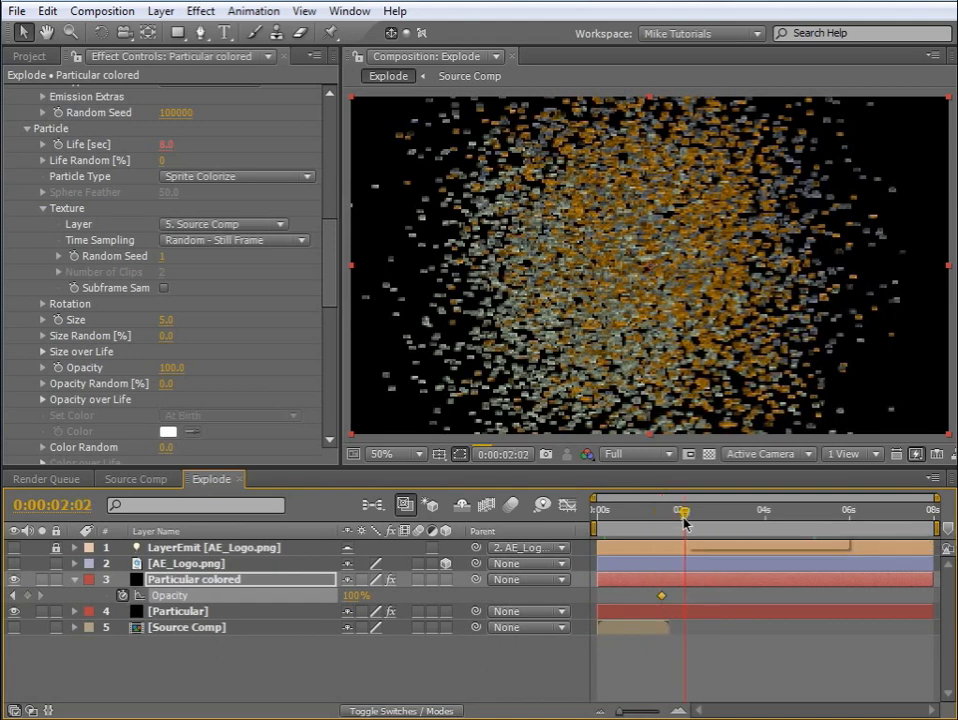
{"action": "left_click_drag", "start_coordinate": [684, 521], "coordinate": [688, 518]}
{"action": "left_click", "coordinate": [353, 595]}
{"action": "type", "text": "0"}
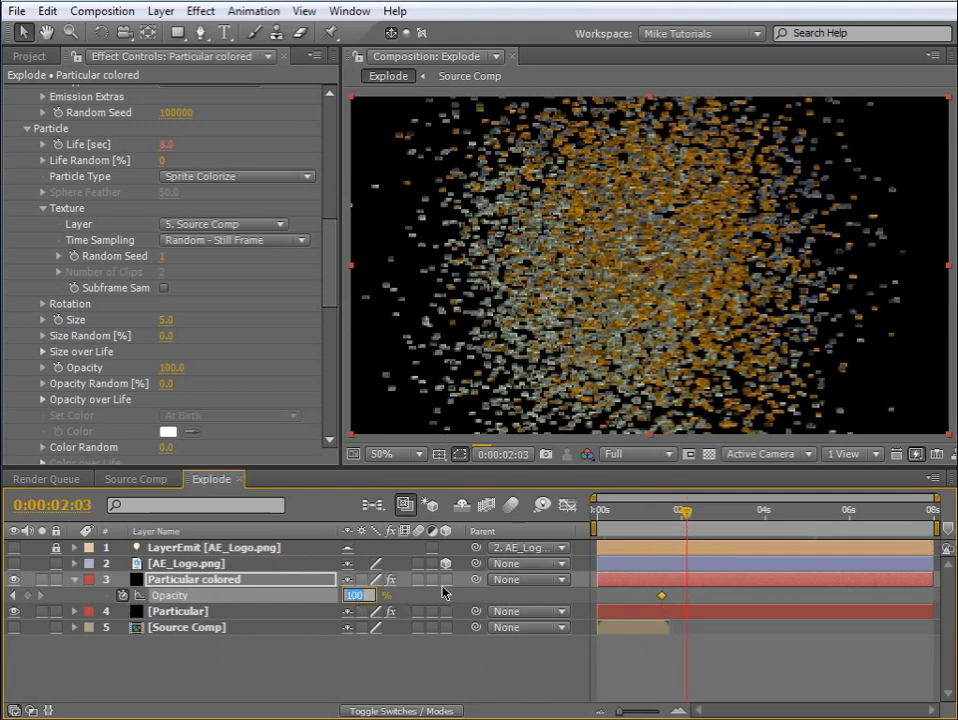
{"action": "key", "text": "Return"}
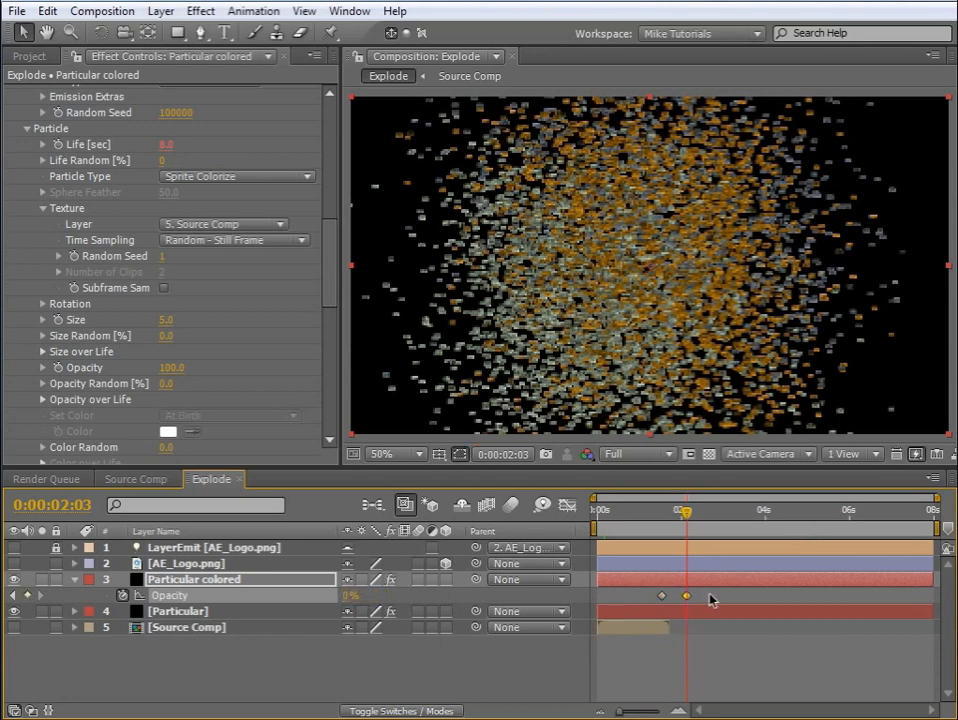
Apply Easy Ease to both Opacity keyframes and preview the fade from around 0:00:01:02
{"action": "left_click", "coordinate": [661, 598]}
{"action": "right_click", "coordinate": [662, 599]}
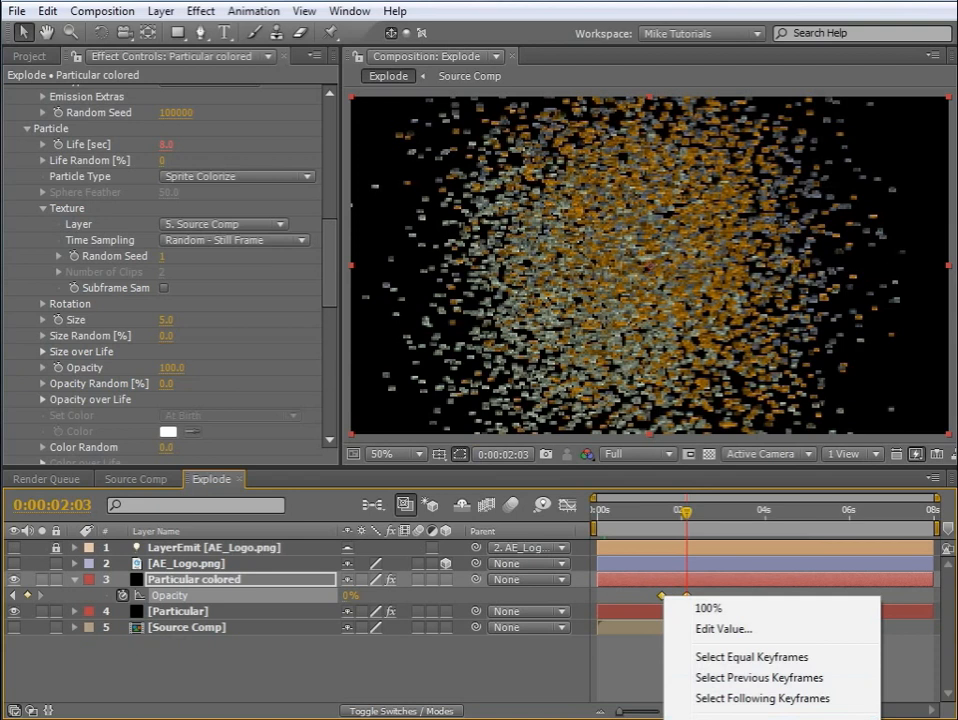
{"action": "mouse_move", "coordinate": [745, 719]}
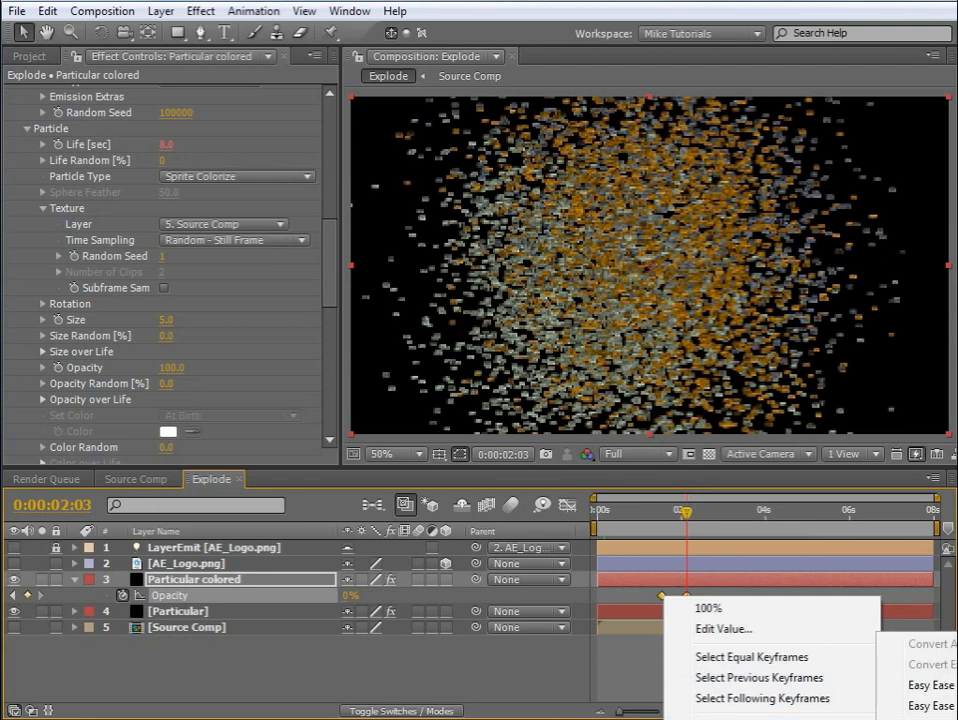
{"action": "left_click", "coordinate": [934, 686]}
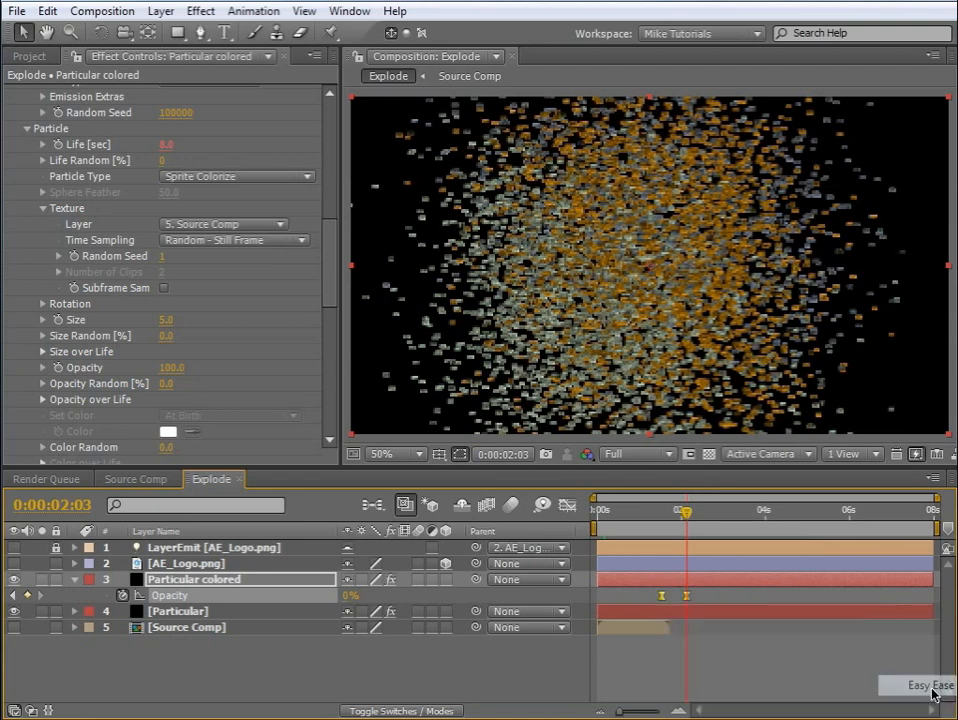
{"action": "left_click_drag", "start_coordinate": [663, 513], "coordinate": [642, 513]}
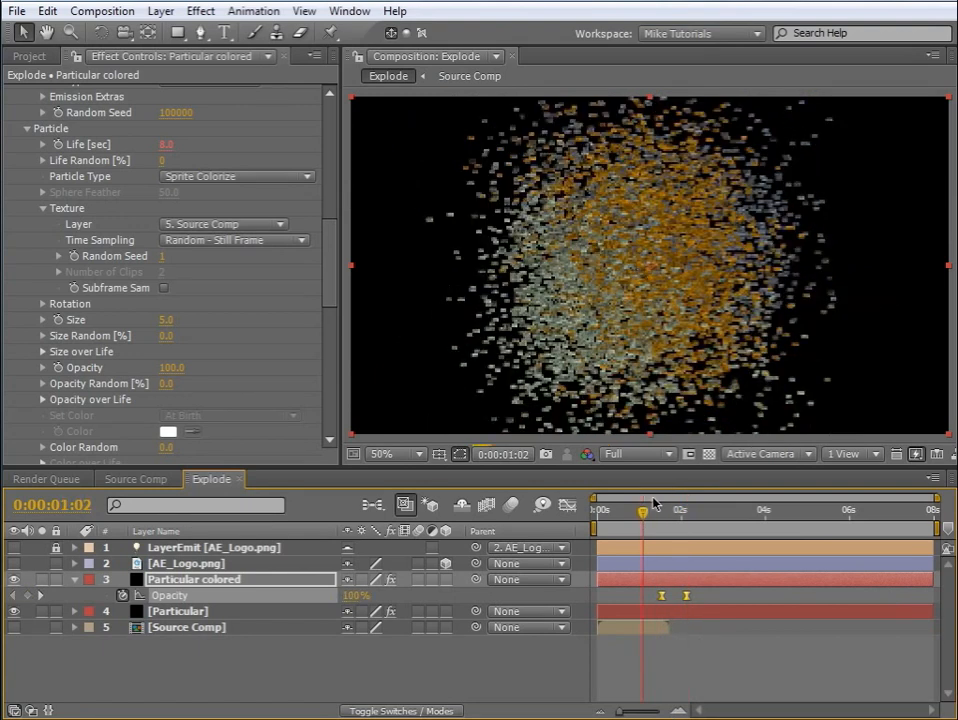
Check the burst at 0:00:03:02, and create a composition named Final Comp with a duration of 10 seconds
{"action": "left_click", "coordinate": [726, 519]}
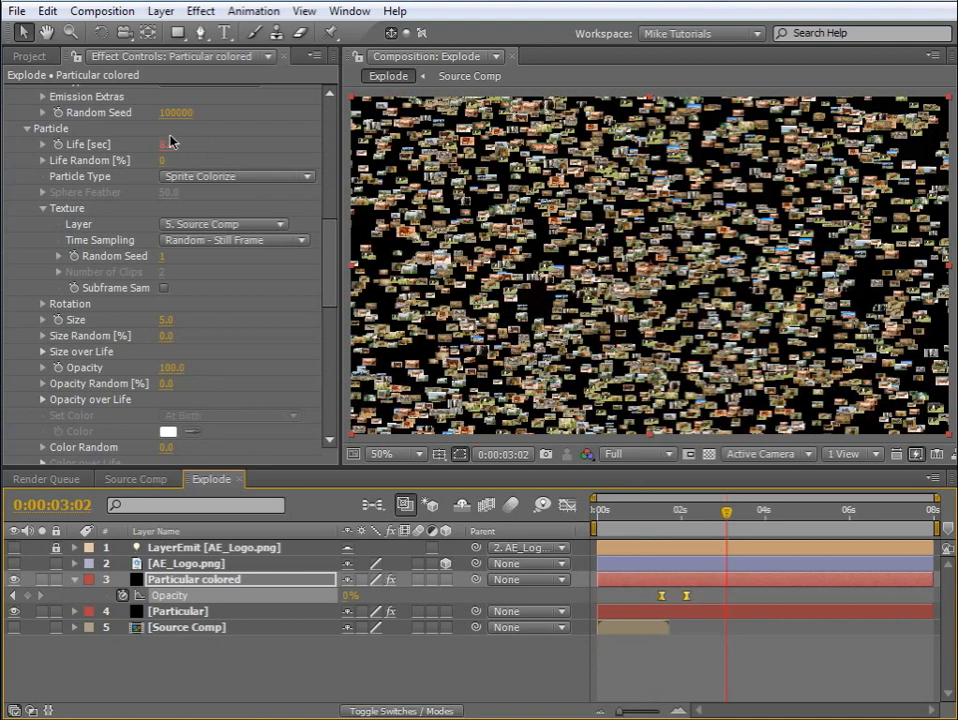
{"action": "left_click", "coordinate": [102, 11]}
{"action": "left_click", "coordinate": [152, 31]}
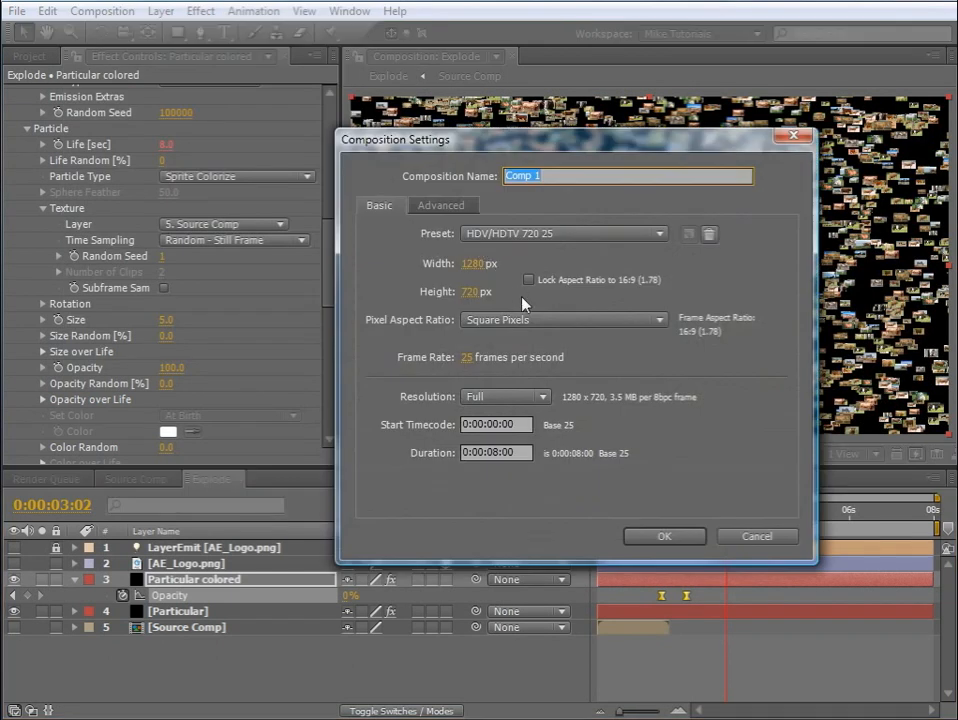
{"action": "type", "text": "Final Comp"}
{"action": "left_click", "coordinate": [494, 453]}
{"action": "key", "text": "BackSpace"}
{"action": "key", "text": "BackSpace"}
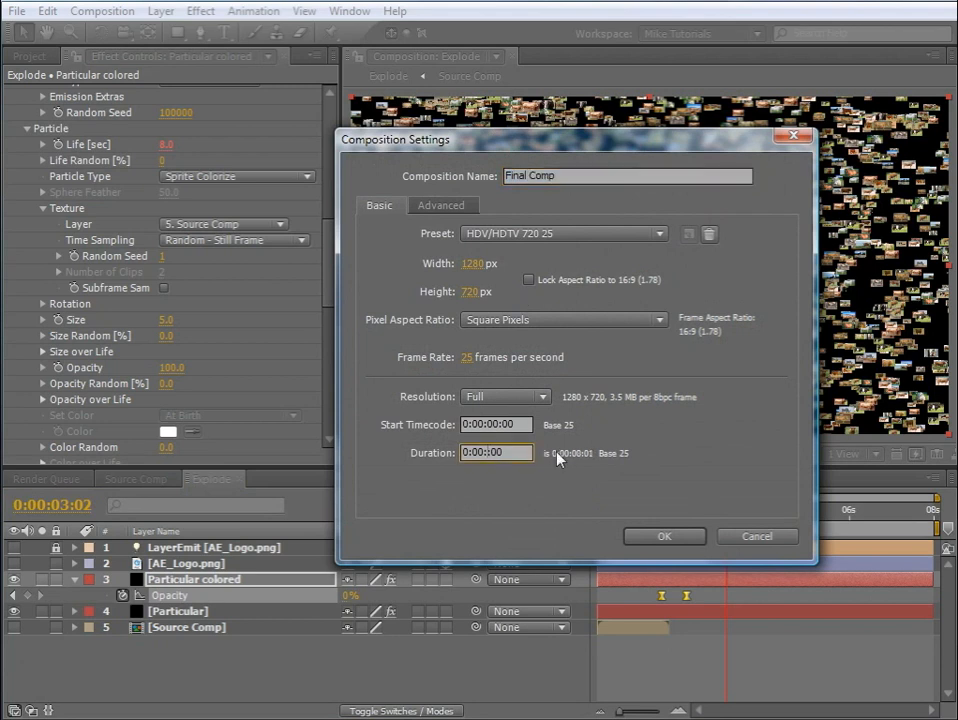
{"action": "type", "text": "10"}
{"action": "left_click", "coordinate": [660, 537]}
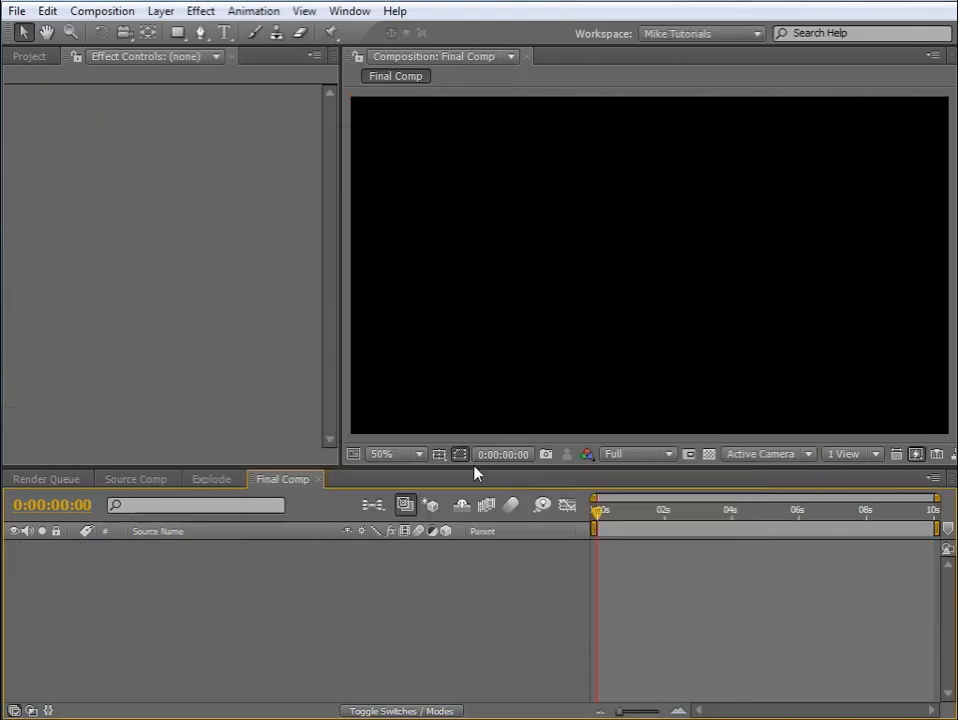
Move the Explode composition out of the Cows folder to the project's top level and collapse the folder
{"action": "left_click", "coordinate": [28, 57]}
{"action": "left_click", "coordinate": [110, 372]}
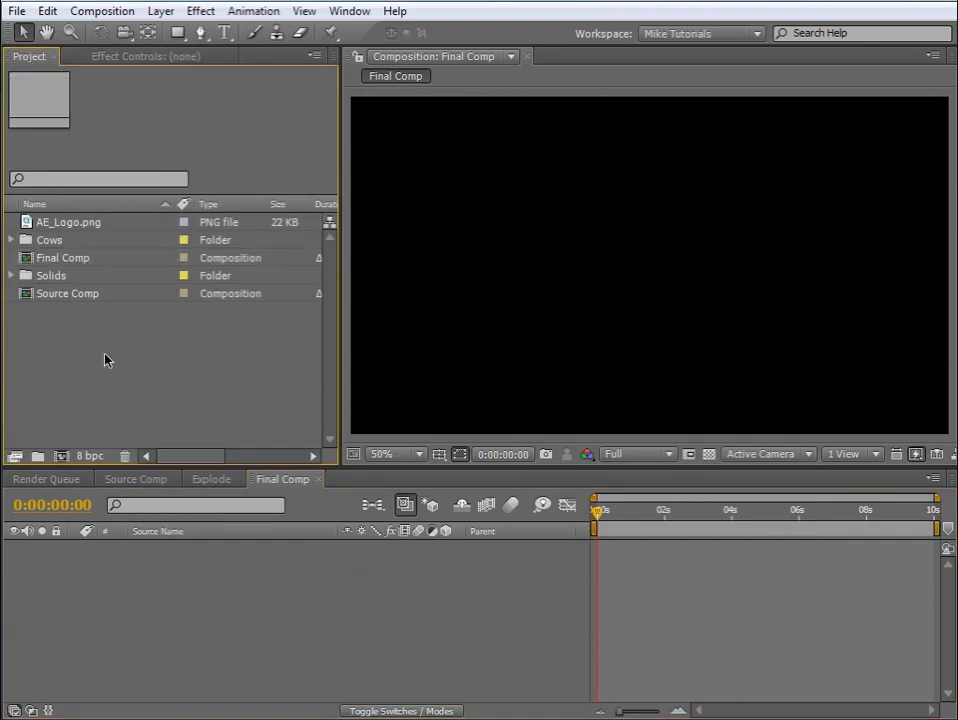
{"action": "left_click", "coordinate": [11, 241]}
{"action": "left_click_drag", "start_coordinate": [330, 257], "coordinate": [335, 420]}
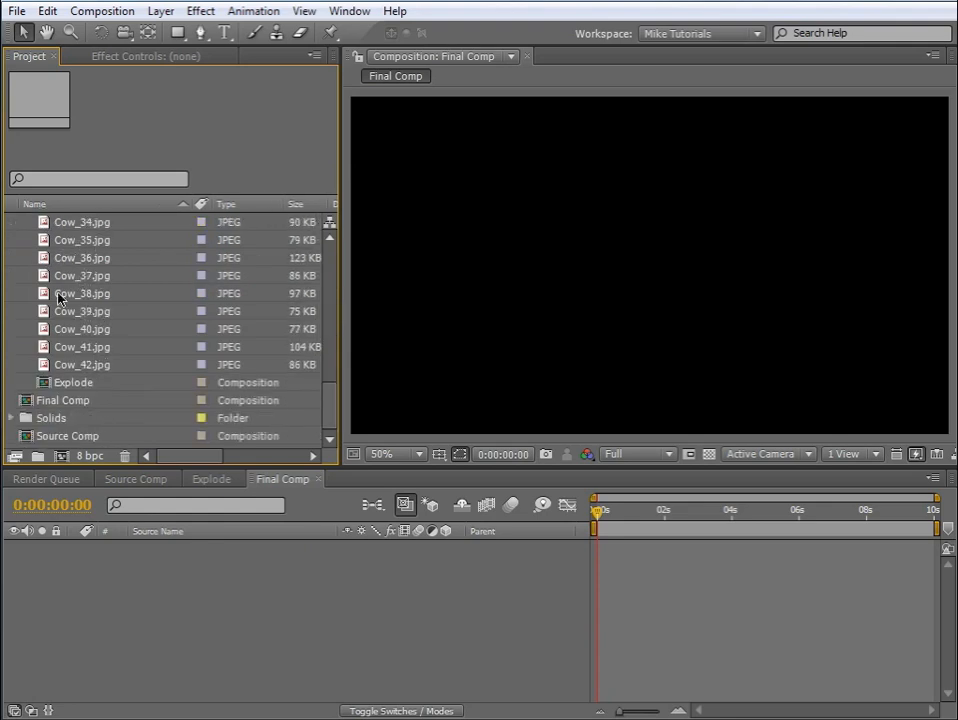
{"action": "left_click", "coordinate": [60, 385]}
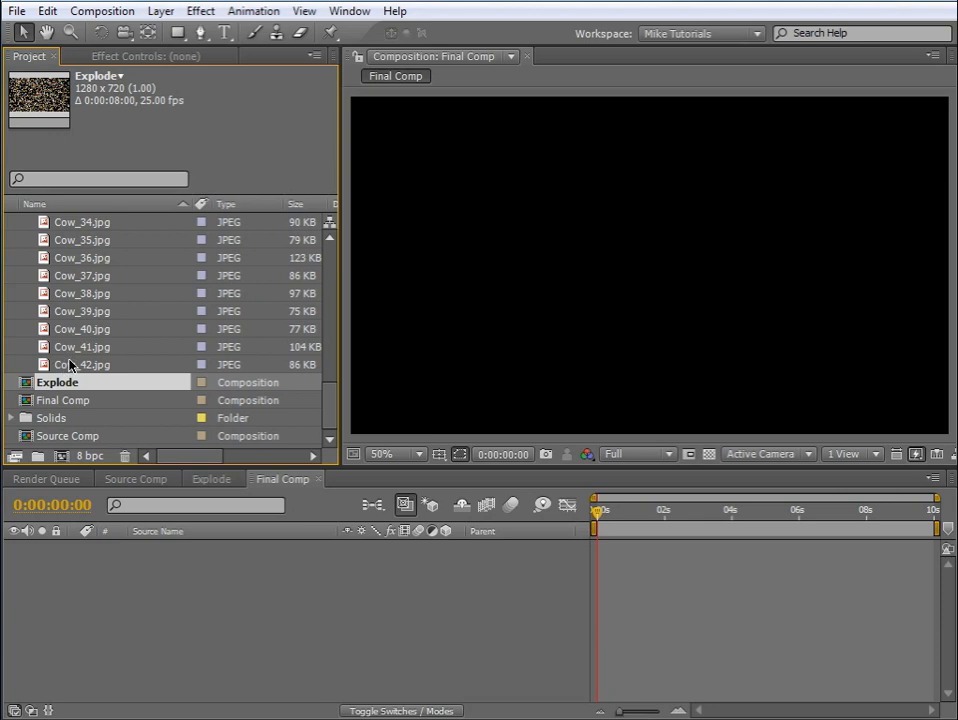
{"action": "left_click_drag", "start_coordinate": [329, 402], "coordinate": [320, 246]}
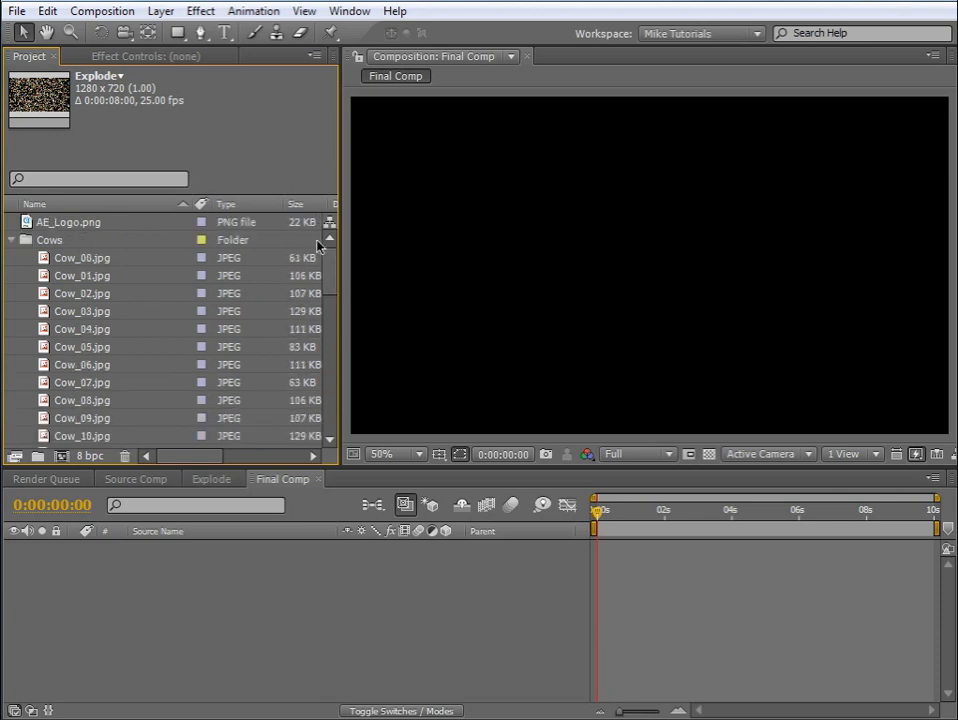
{"action": "left_click", "coordinate": [13, 241]}
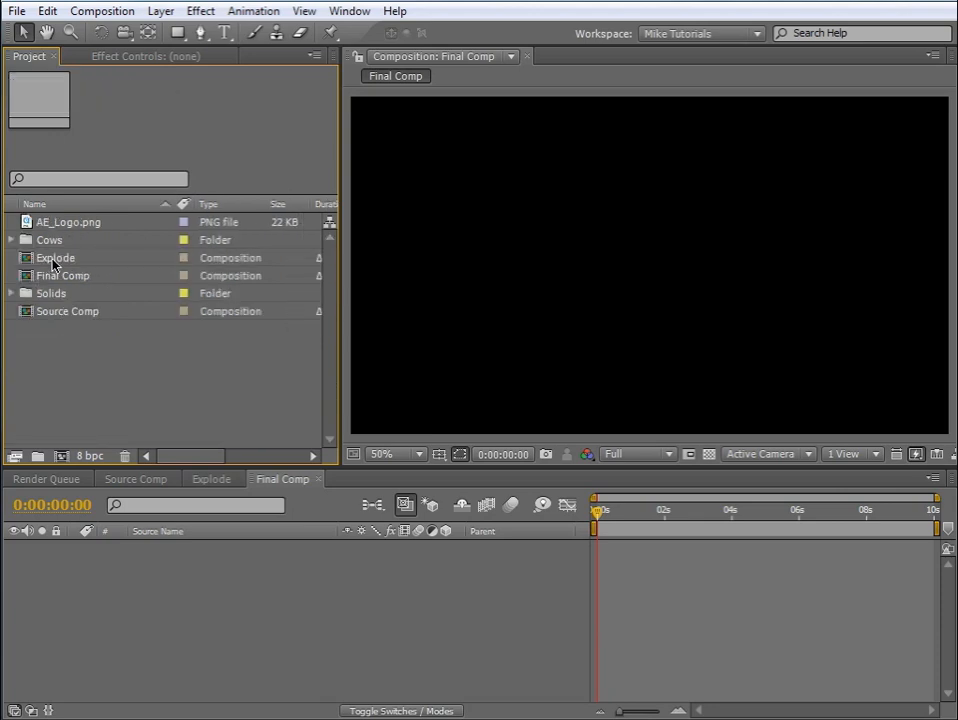
Add the Explode composition to Final Comp, time-reverse its layer and scrub through to about 0:00:06:20
{"action": "left_click_drag", "start_coordinate": [54, 262], "coordinate": [66, 406]}
{"action": "left_click_drag", "start_coordinate": [62, 578], "coordinate": [70, 577]}
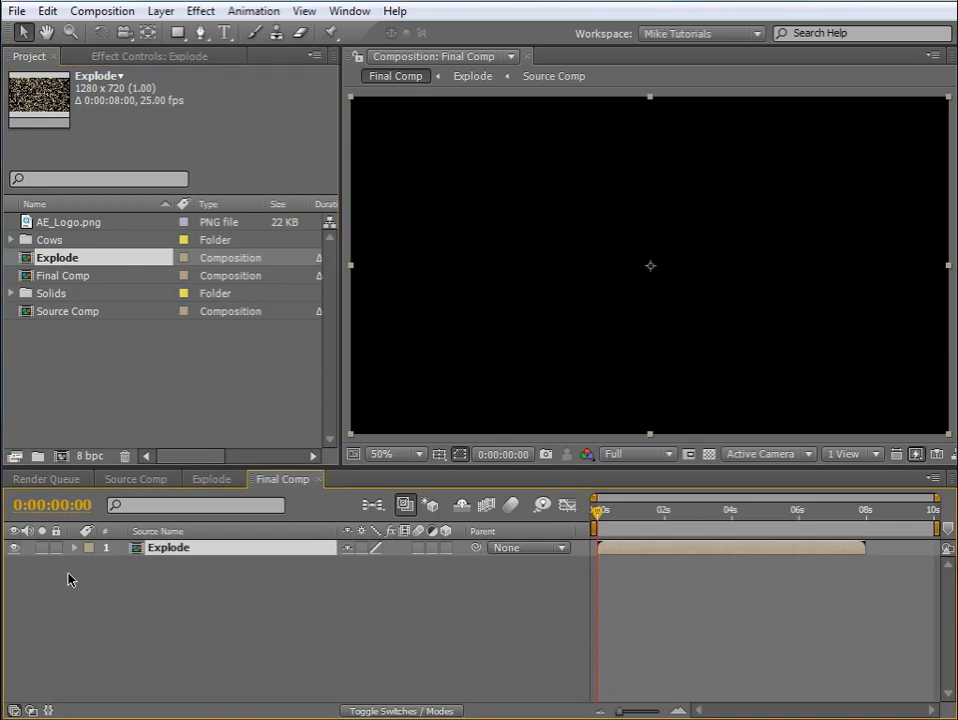
{"action": "right_click", "coordinate": [185, 553]}
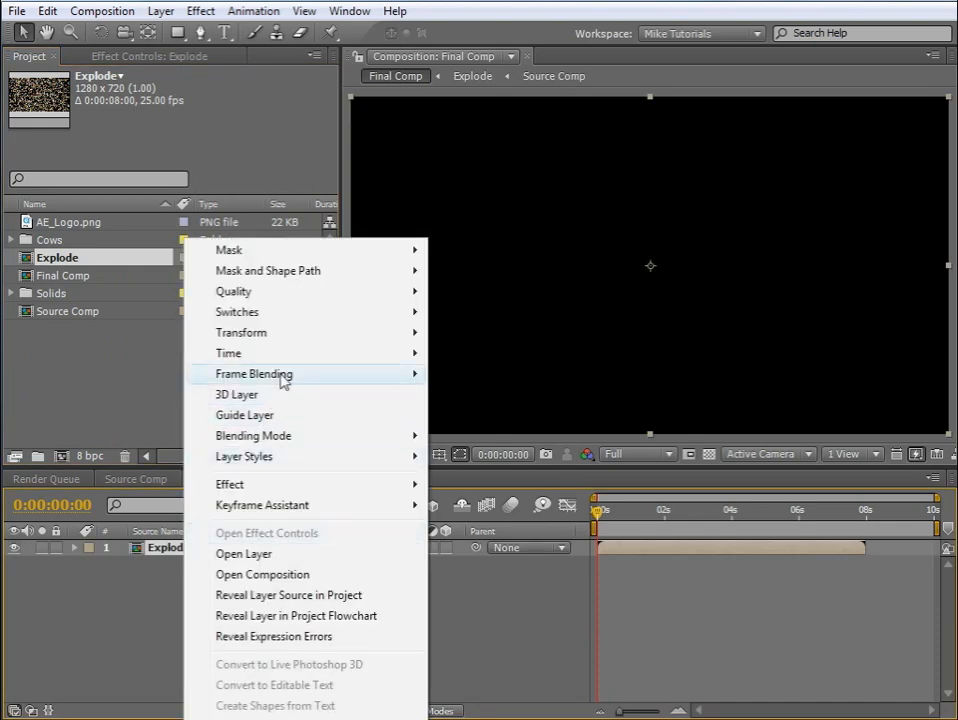
{"action": "mouse_move", "coordinate": [290, 355]}
{"action": "left_click", "coordinate": [505, 374]}
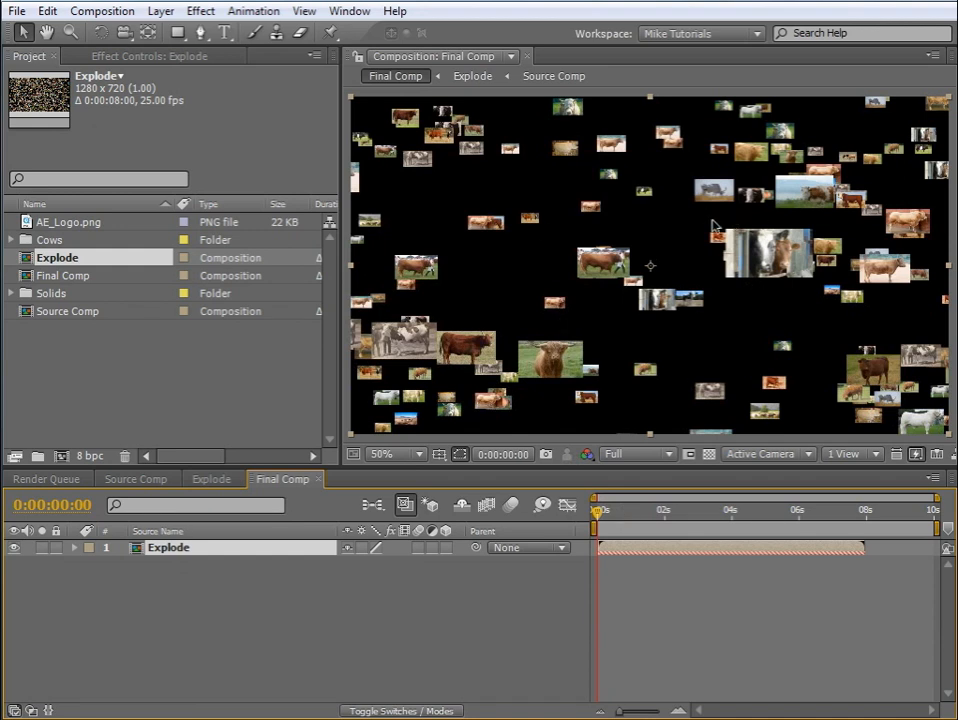
{"action": "left_click_drag", "start_coordinate": [645, 516], "coordinate": [799, 520]}
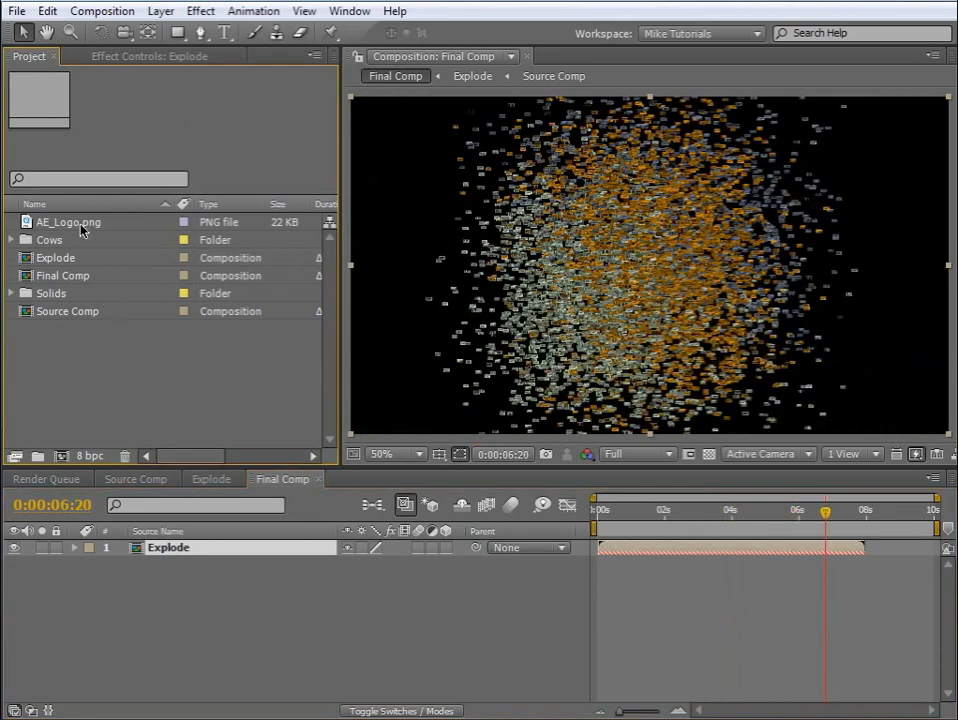
Add AE_Logo.png to Final Comp, go to 0:00:08:00 and place the logo layer beneath the Explode layer
{"action": "left_click", "coordinate": [72, 225]}
{"action": "left_click_drag", "start_coordinate": [70, 228], "coordinate": [118, 552]}
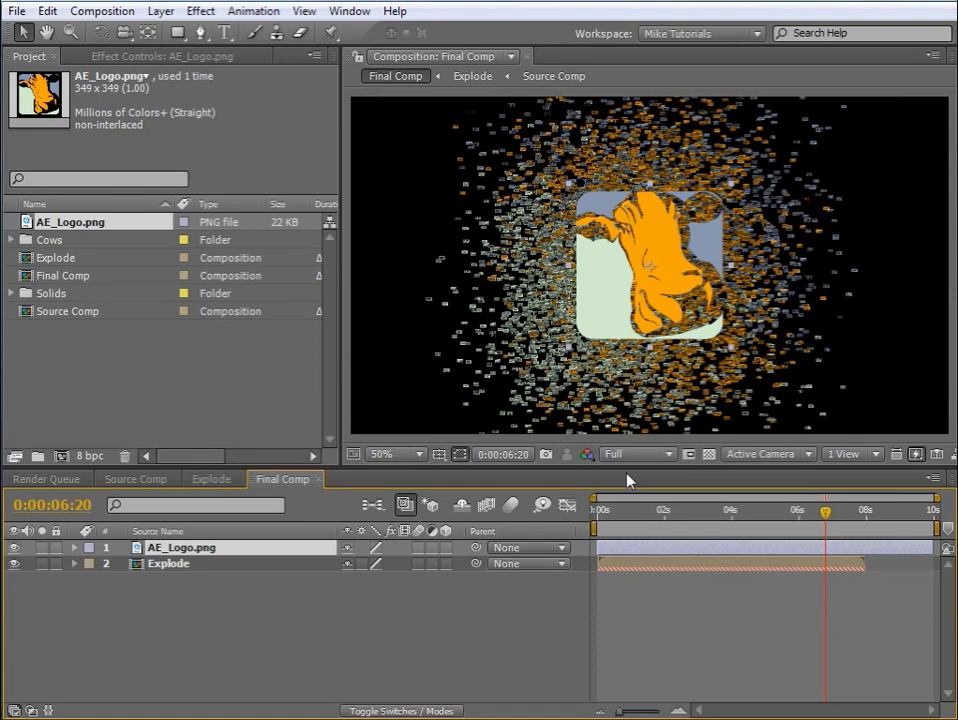
{"action": "left_click", "coordinate": [869, 511]}
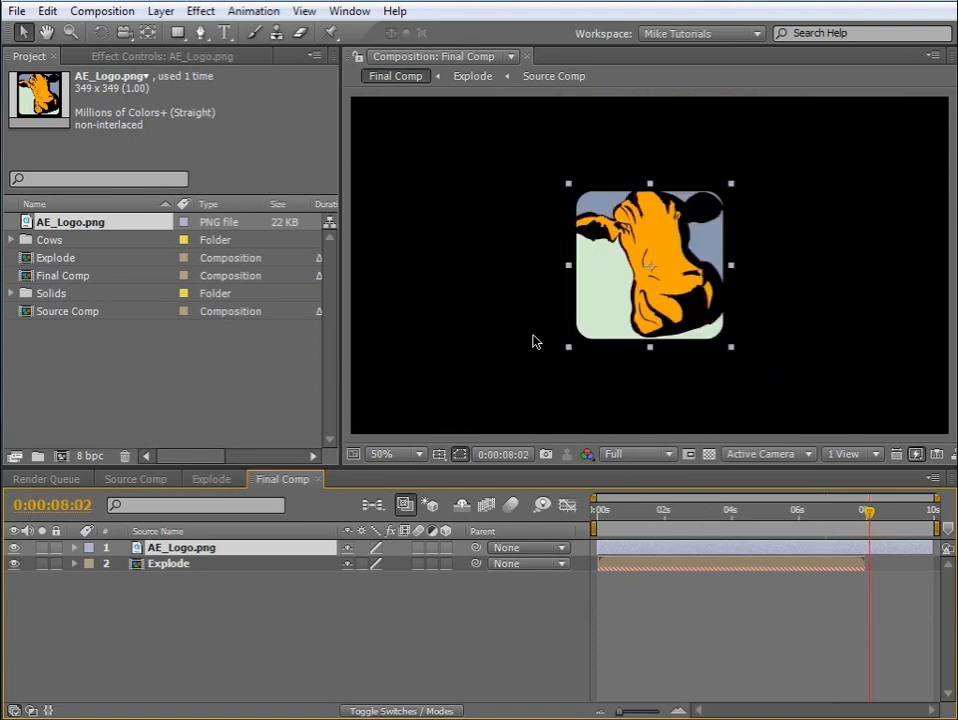
{"action": "left_click", "coordinate": [865, 513]}
{"action": "left_click_drag", "start_coordinate": [175, 546], "coordinate": [180, 586]}
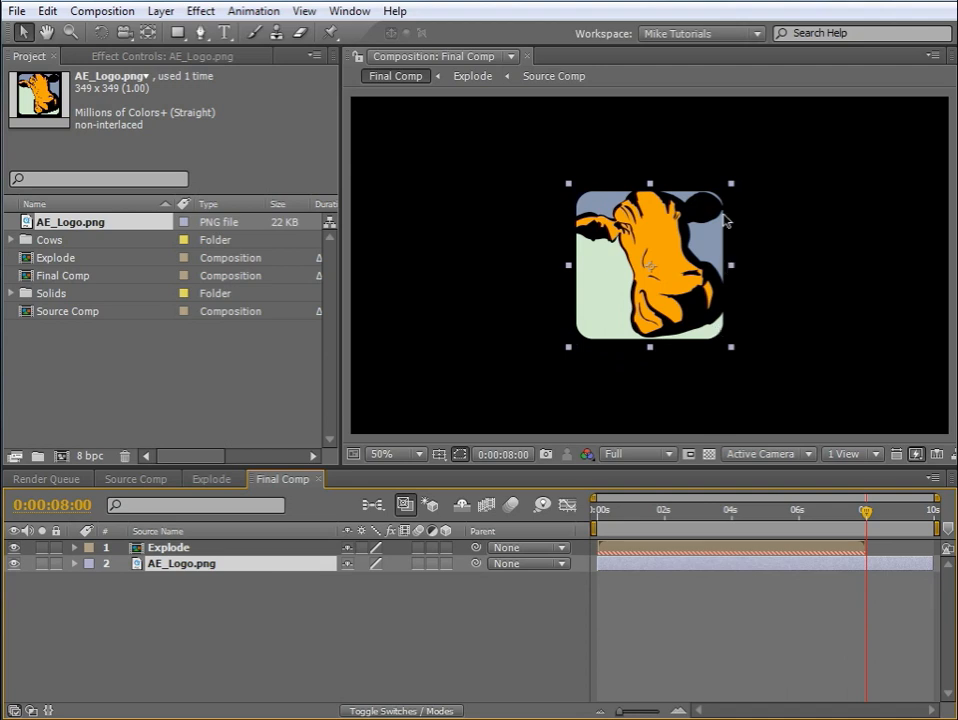
Try the Trapcode Shine effect on the AE_Logo.png layer and remove it
{"action": "left_click", "coordinate": [200, 11]}
{"action": "mouse_move", "coordinate": [355, 636]}
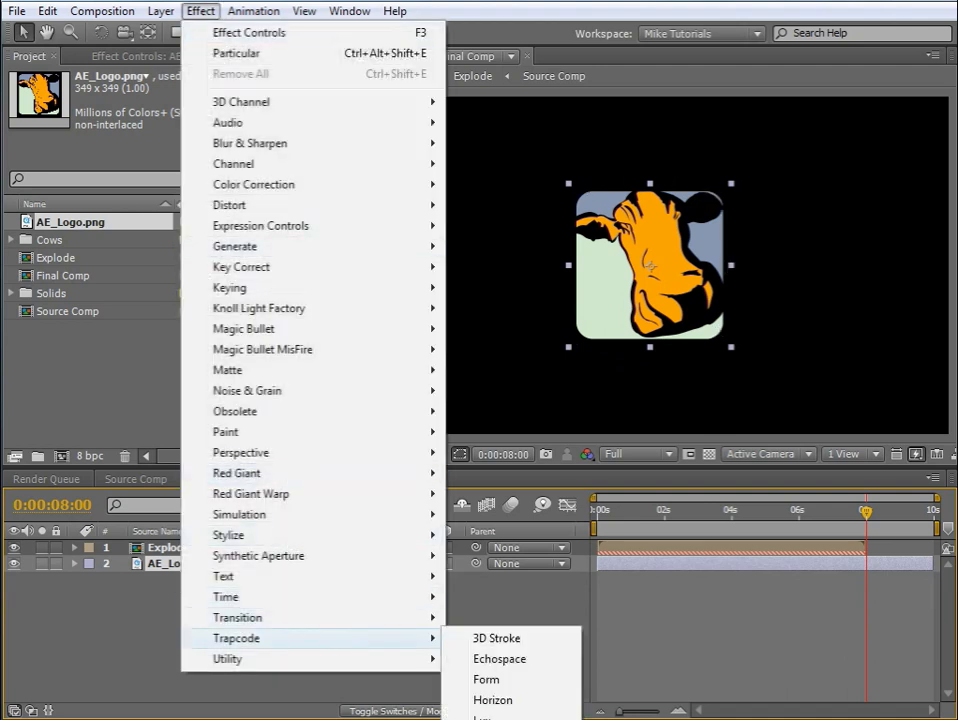
{"action": "left_click", "coordinate": [490, 719]}
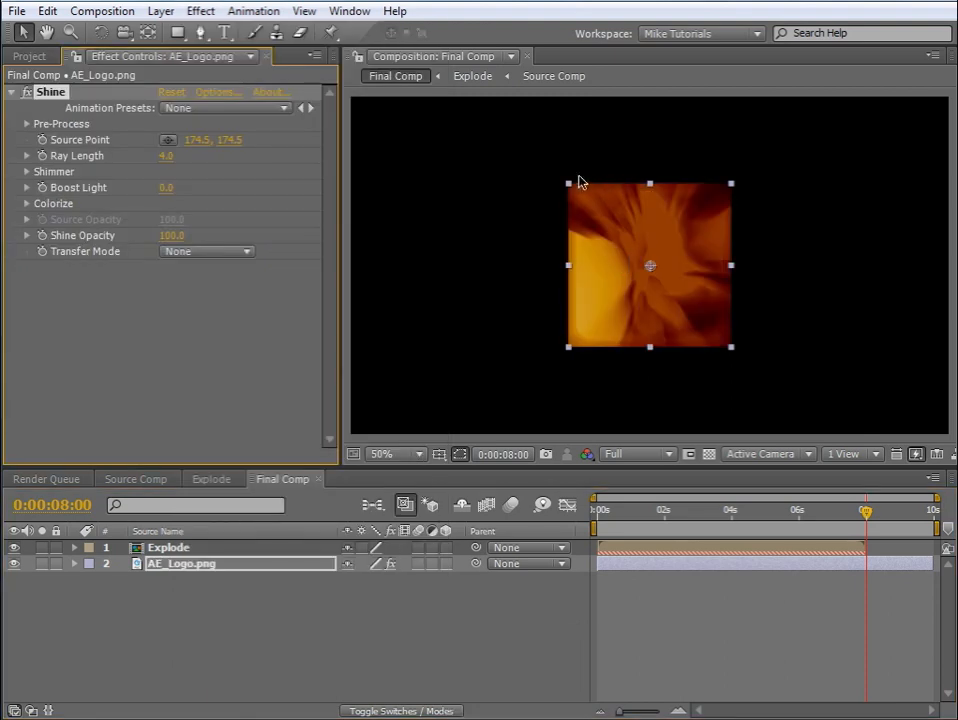
{"action": "left_click", "coordinate": [184, 606]}
{"action": "left_click", "coordinate": [55, 91]}
{"action": "key", "text": "Delete"}
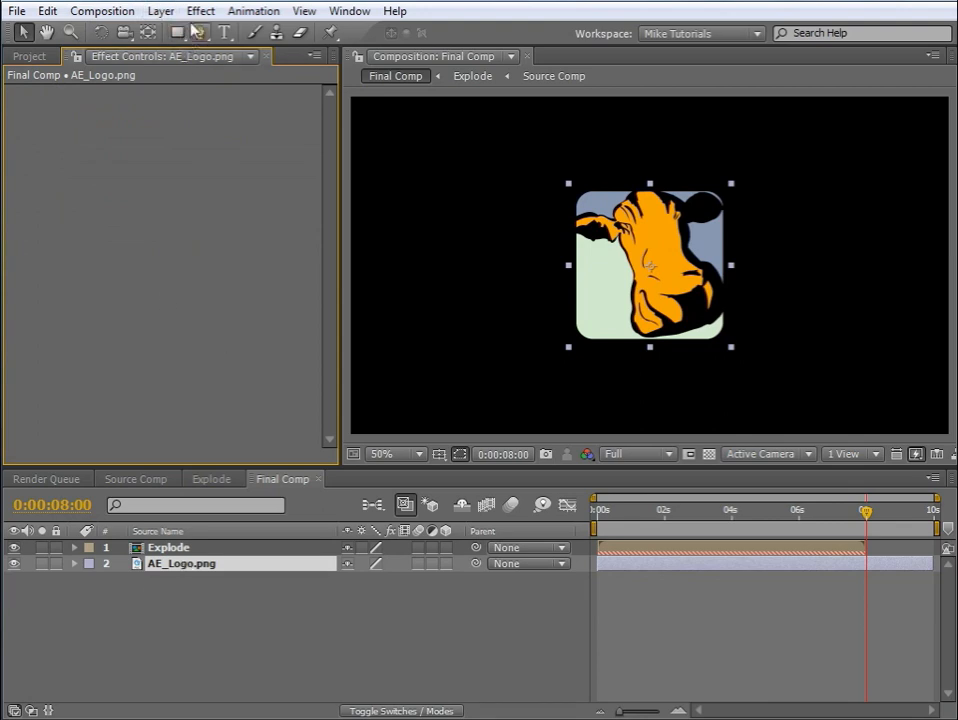
Pre-compose the AE_Logo.png layer as AE_Logo.png Comp 1, moving all attributes into the new composition
{"action": "left_click", "coordinate": [160, 12]}
{"action": "left_click", "coordinate": [261, 683]}
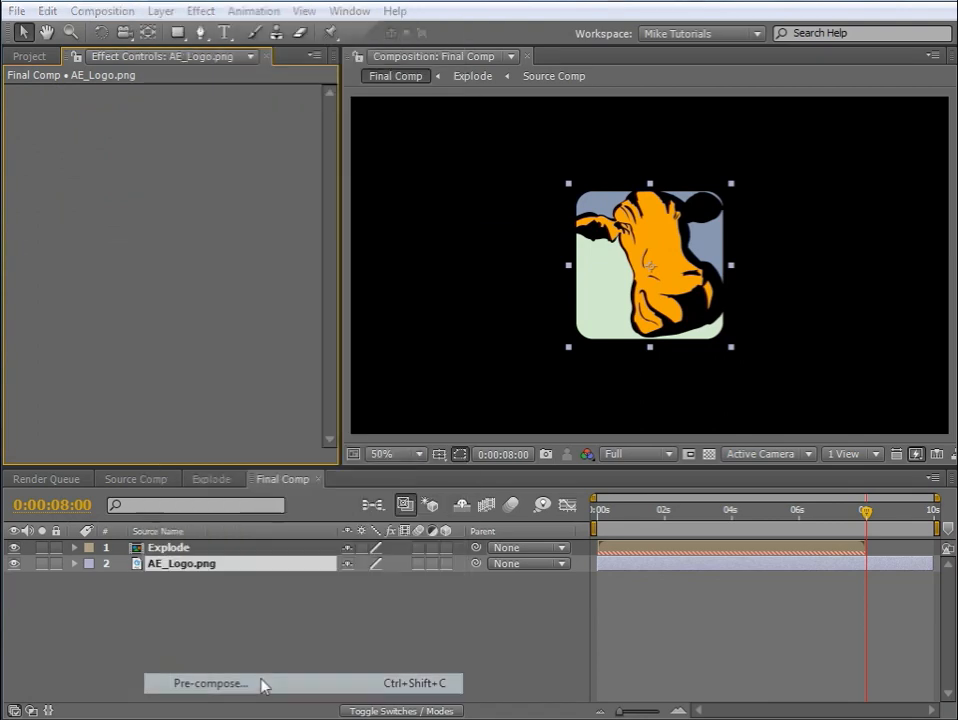
{"action": "left_click", "coordinate": [520, 385]}
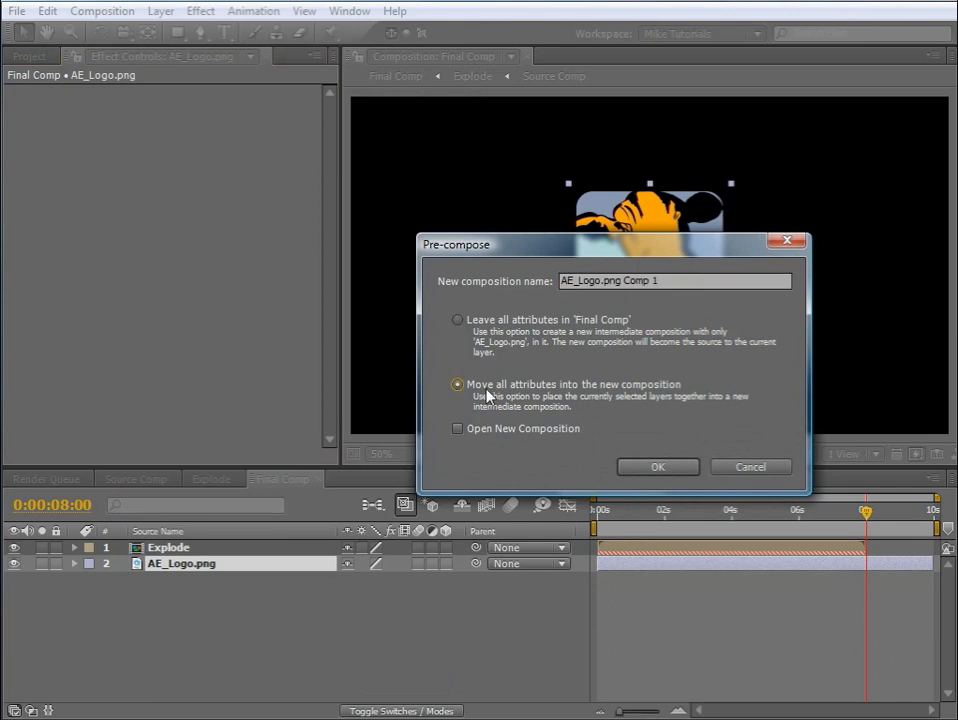
{"action": "left_click", "coordinate": [655, 468]}
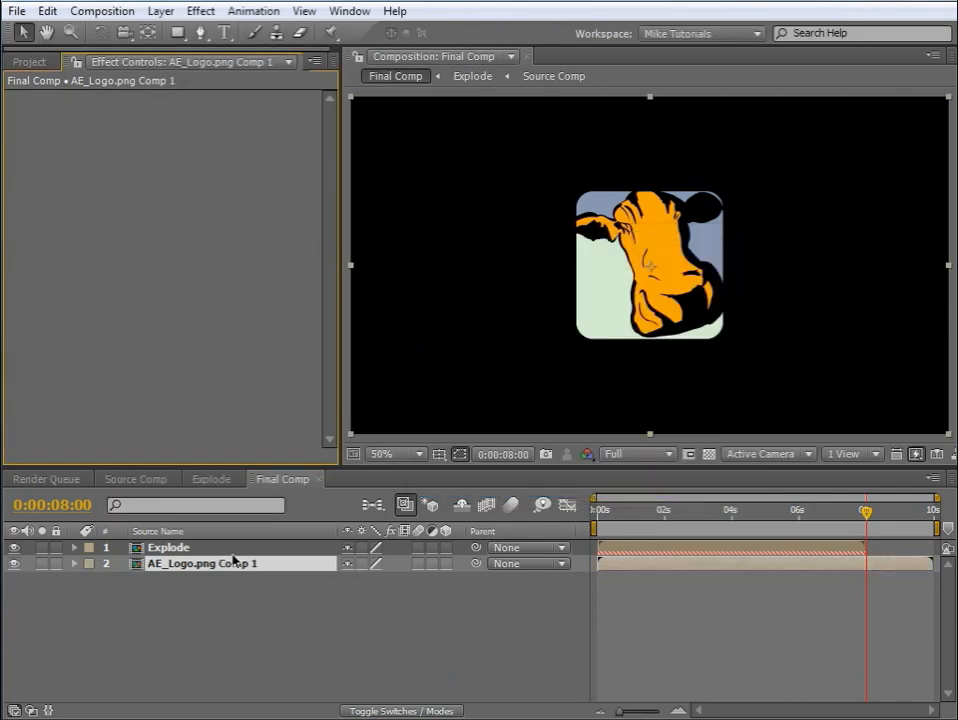
Apply Shine to the AE_Logo.png Comp 1 layer and set its Colorize option to None
{"action": "left_click", "coordinate": [200, 11]}
{"action": "left_click", "coordinate": [227, 54]}
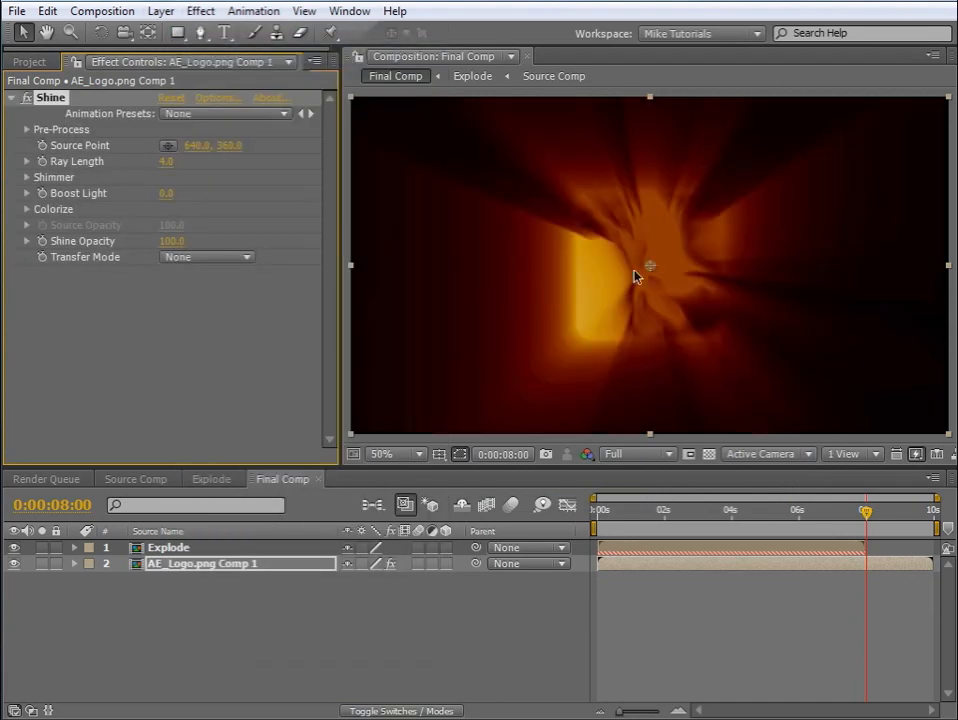
{"action": "left_click", "coordinate": [27, 209]}
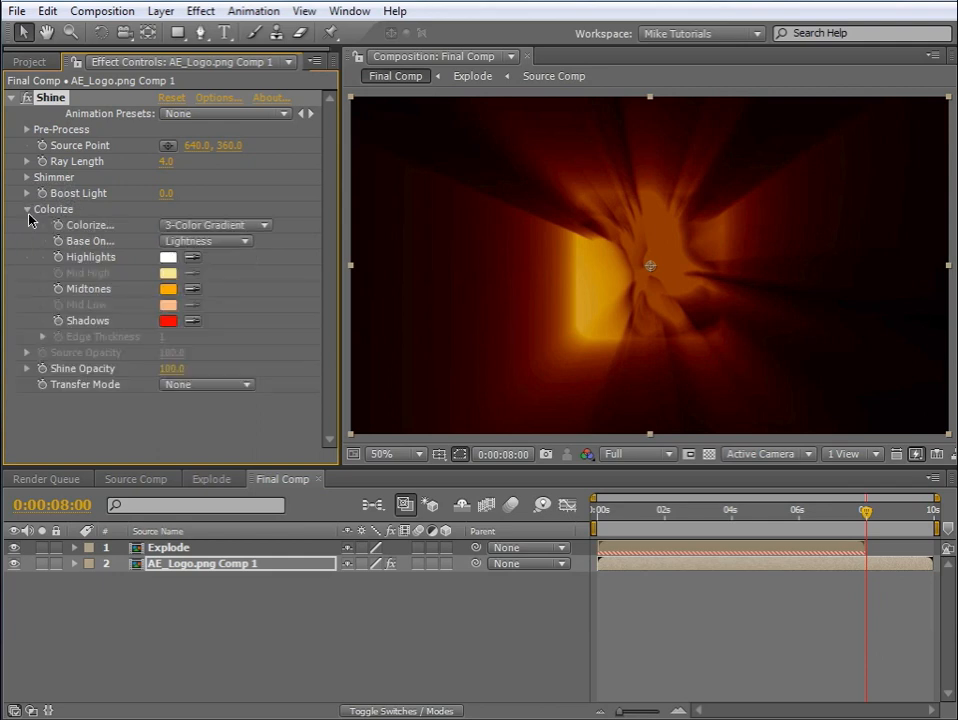
{"action": "left_click", "coordinate": [226, 231]}
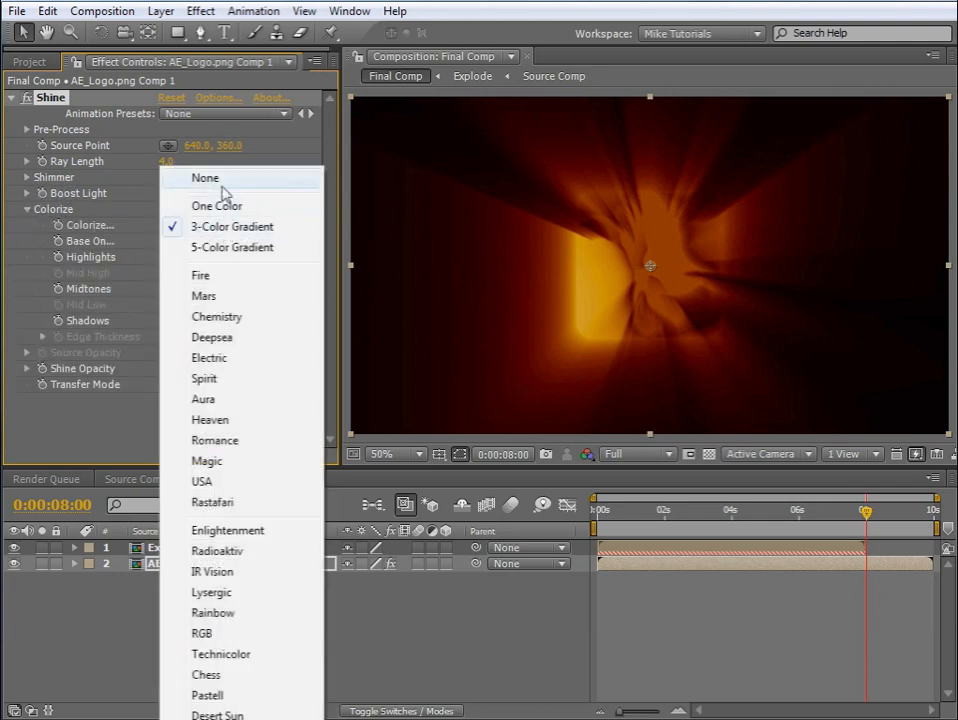
{"action": "left_click", "coordinate": [230, 184]}
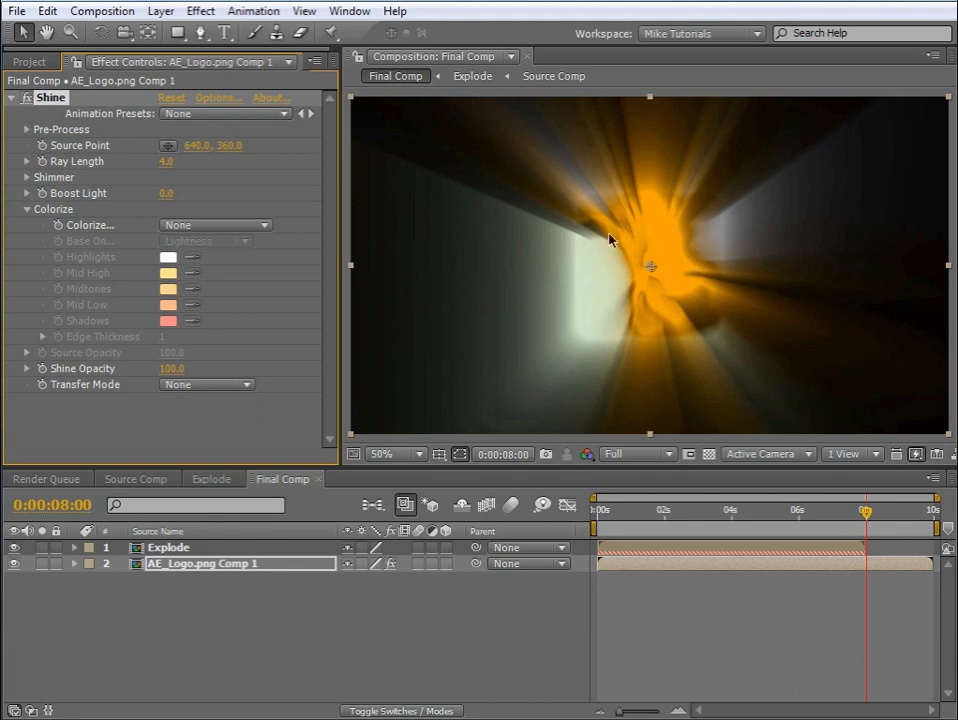
Keyframe Shine's Boost Light at 7 and Ray Length at 8 on the logo precomp at 0:00:08:00
{"action": "left_click", "coordinate": [43, 161]}
{"action": "left_click_drag", "start_coordinate": [171, 192], "coordinate": [214, 191]}
{"action": "type", "text": "7"}
{"action": "key", "text": "Return"}
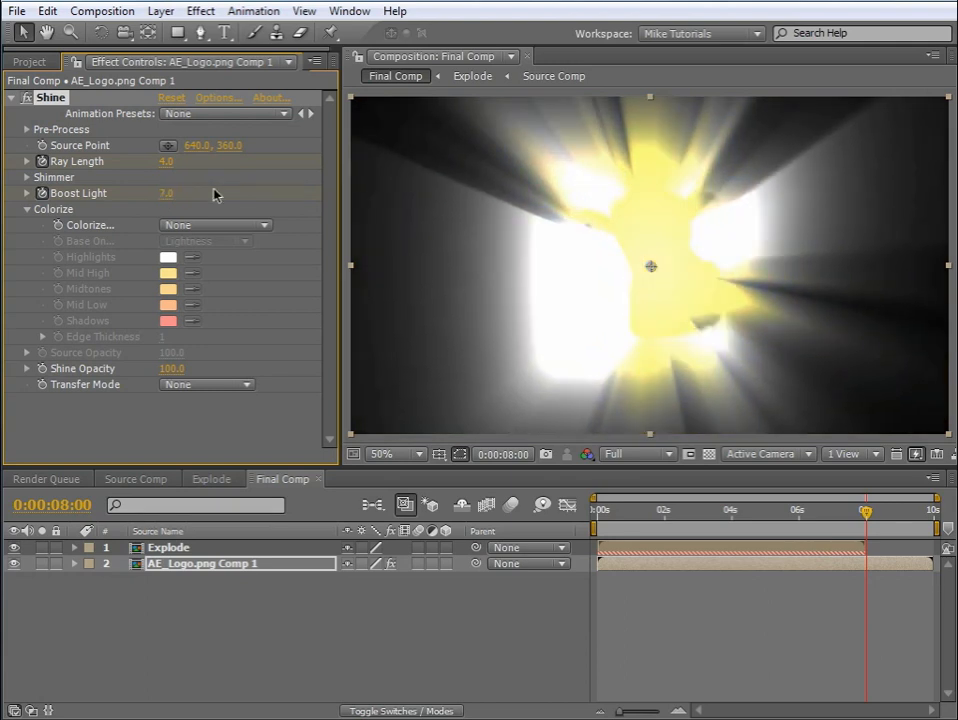
{"action": "left_click", "coordinate": [166, 161]}
{"action": "type", "text": "8"}
{"action": "key", "text": "Return"}
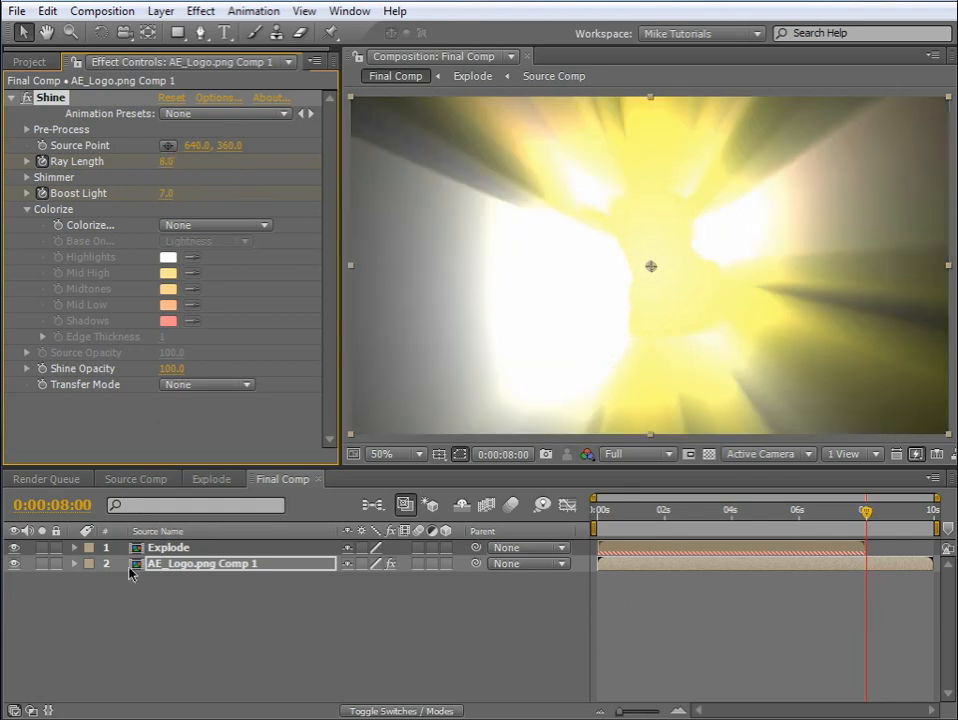
Hide the Explode layer and set Shine's Ray Length and Boost Light to 0 at 0:00:07:20
{"action": "left_click", "coordinate": [14, 547]}
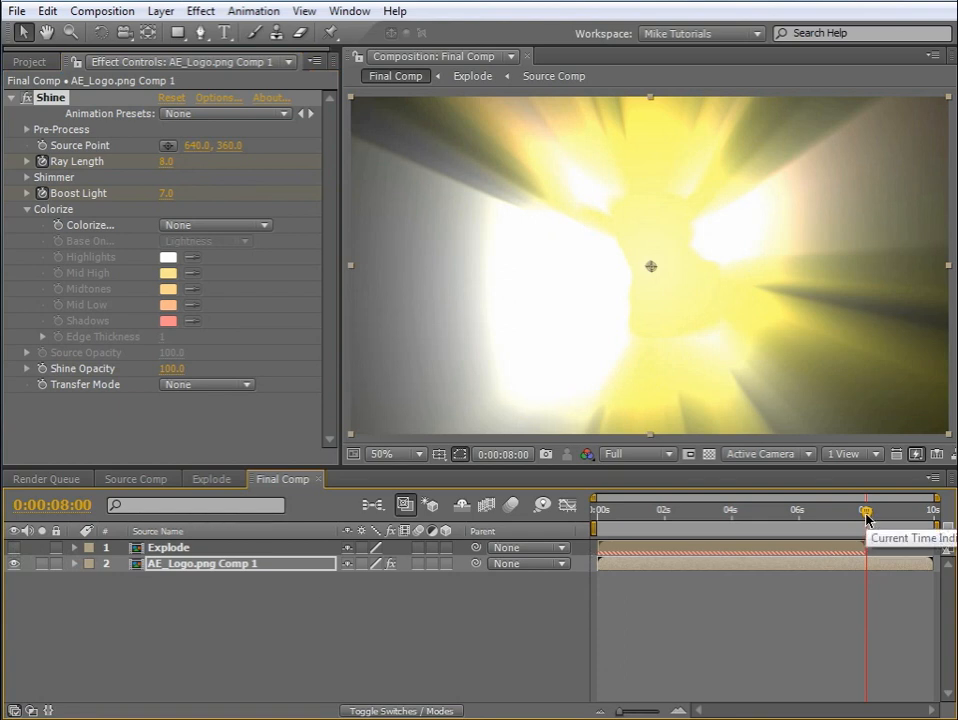
{"action": "left_click_drag", "start_coordinate": [866, 516], "coordinate": [860, 517]}
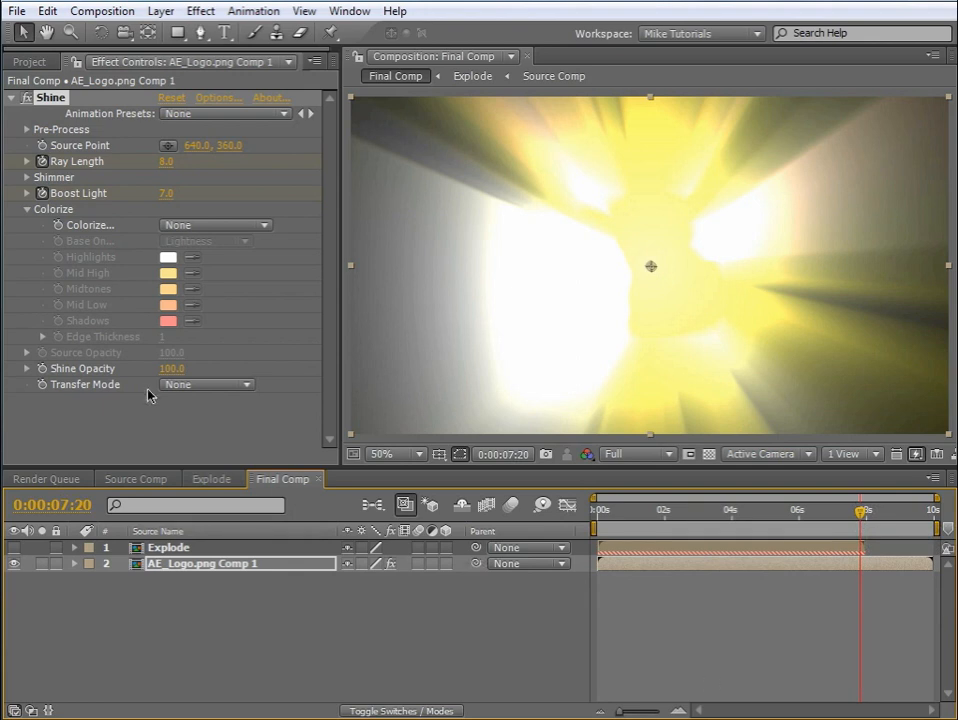
{"action": "type", "text": "0"}
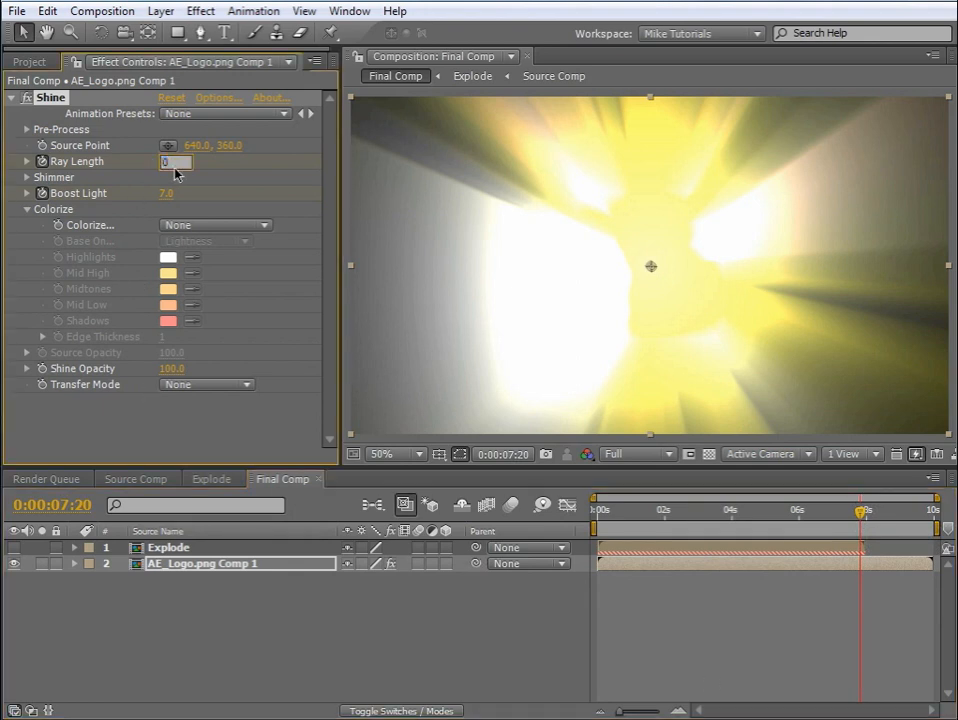
{"action": "key", "text": "Tab"}
{"action": "type", "text": "0"}
{"action": "key", "text": "Tab"}
Set Shine's Ray Length and Boost Light to 0 at 0:00:08:20
{"action": "left_click_drag", "start_coordinate": [862, 511], "coordinate": [893, 518]}
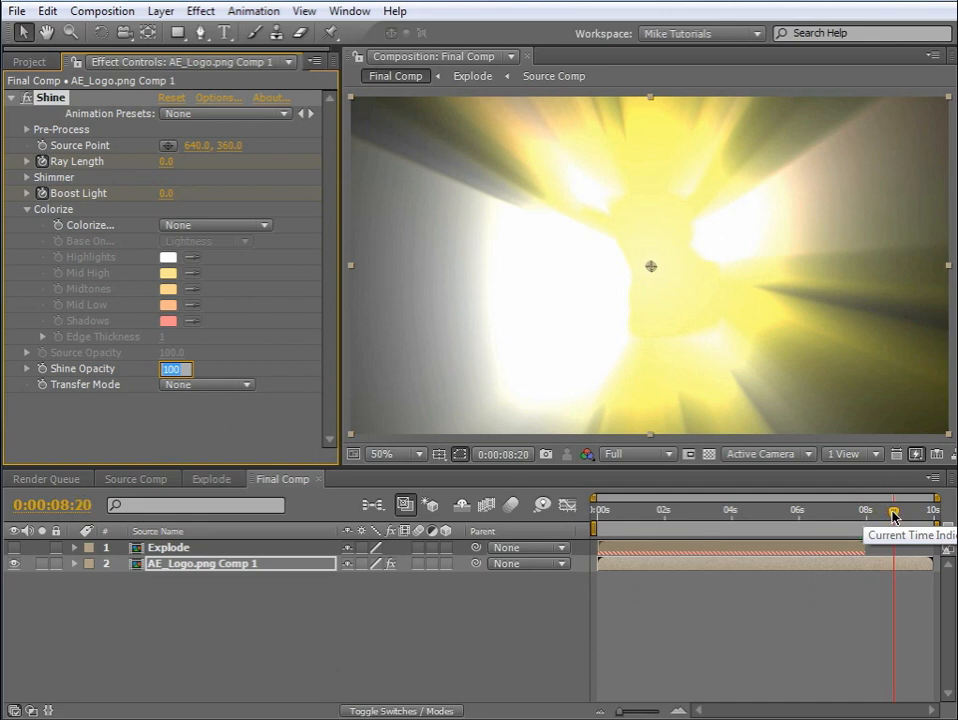
{"action": "left_click", "coordinate": [165, 162]}
{"action": "type", "text": "0"}
{"action": "key", "text": "Tab"}
{"action": "type", "text": "0"}
{"action": "key", "text": "Tab"}
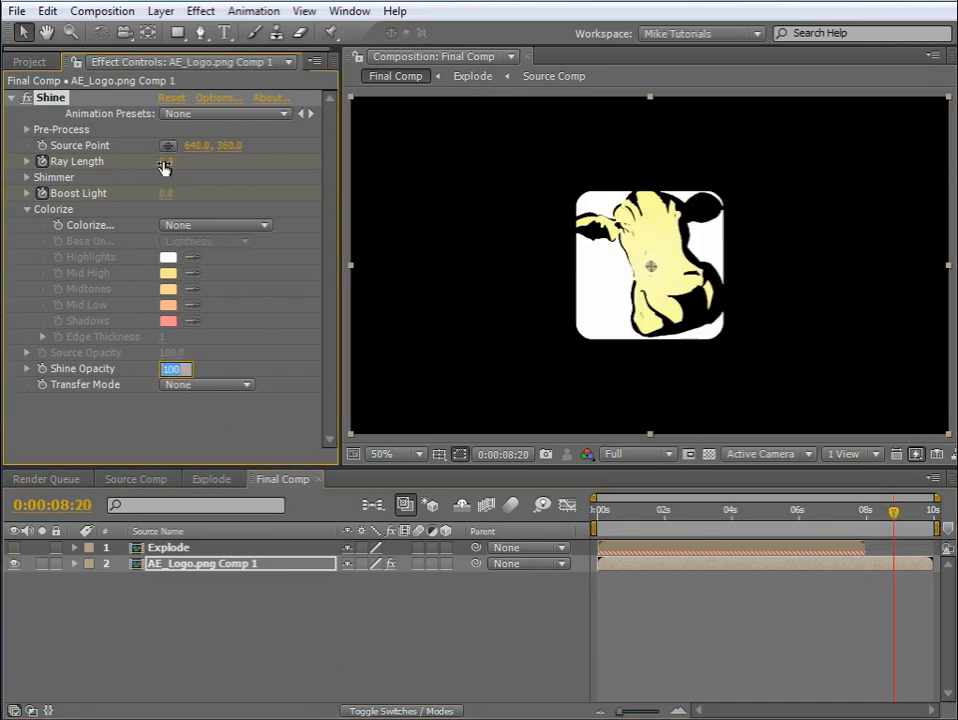
Keyframe the AE_Logo.png Comp 1 layer's Opacity at 100% at 0:00:07:21 and 0:00:08:01
{"action": "left_click_drag", "start_coordinate": [886, 517], "coordinate": [862, 515]}
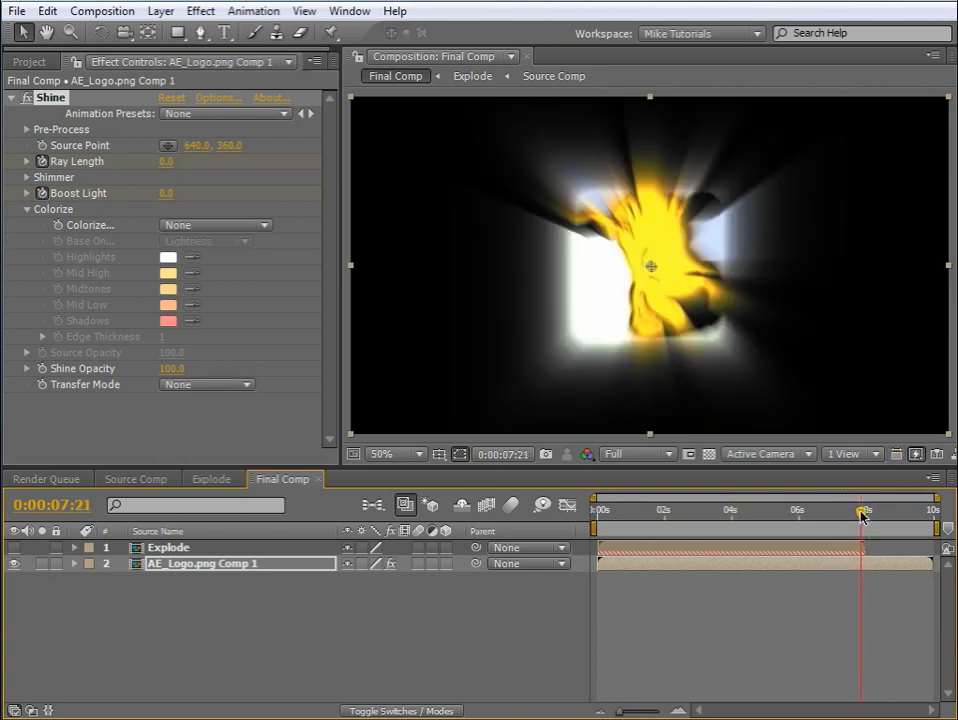
{"action": "left_click", "coordinate": [193, 566]}
{"action": "key", "text": "t"}
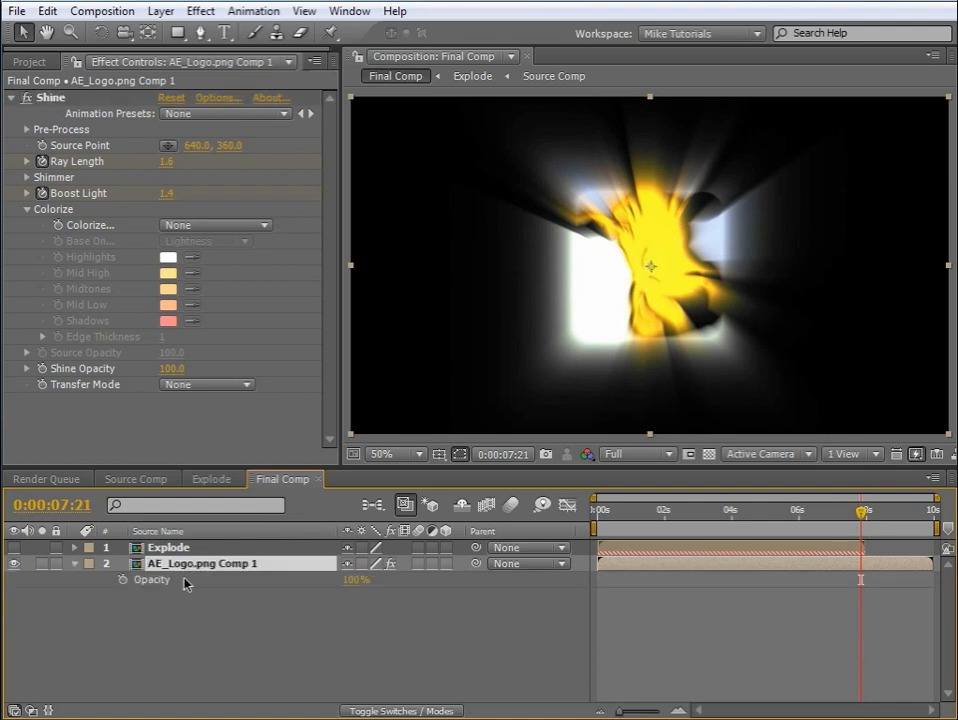
{"action": "left_click", "coordinate": [122, 580]}
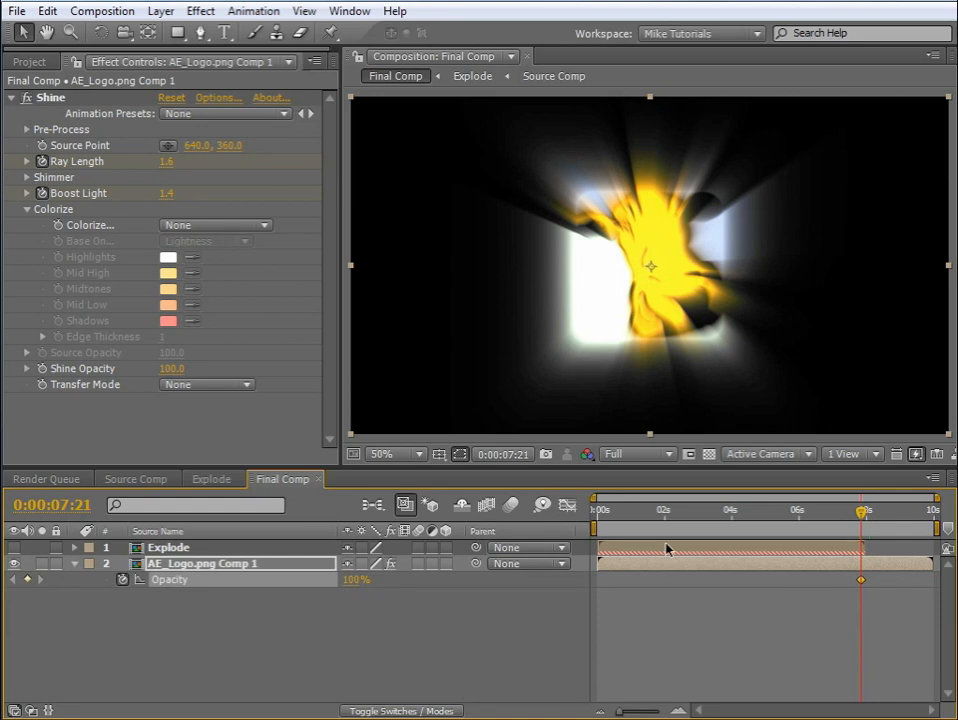
{"action": "key", "text": "Page_Down"}
{"action": "key", "text": "Page_Down"}
{"action": "key", "text": "Page_Down"}
{"action": "key", "text": "Page_Down"}
{"action": "key", "text": "Page_Down"}
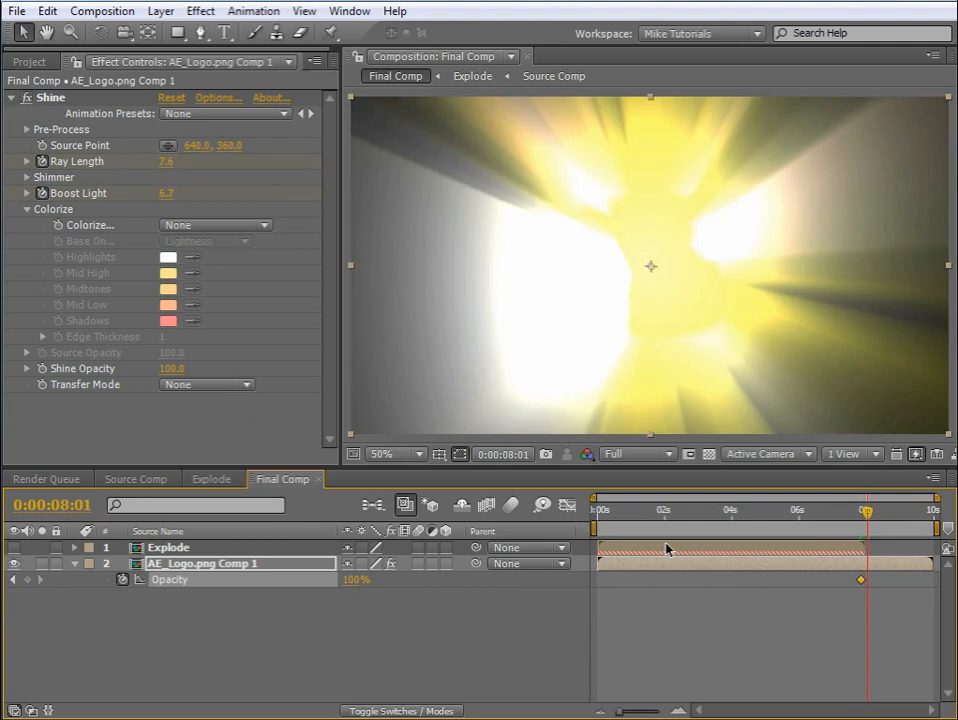
Try 0% for the logo precomp's Opacity keyframe at 0:00:07:21, check the fade, and settle on 50%
{"action": "left_click", "coordinate": [14, 579]}
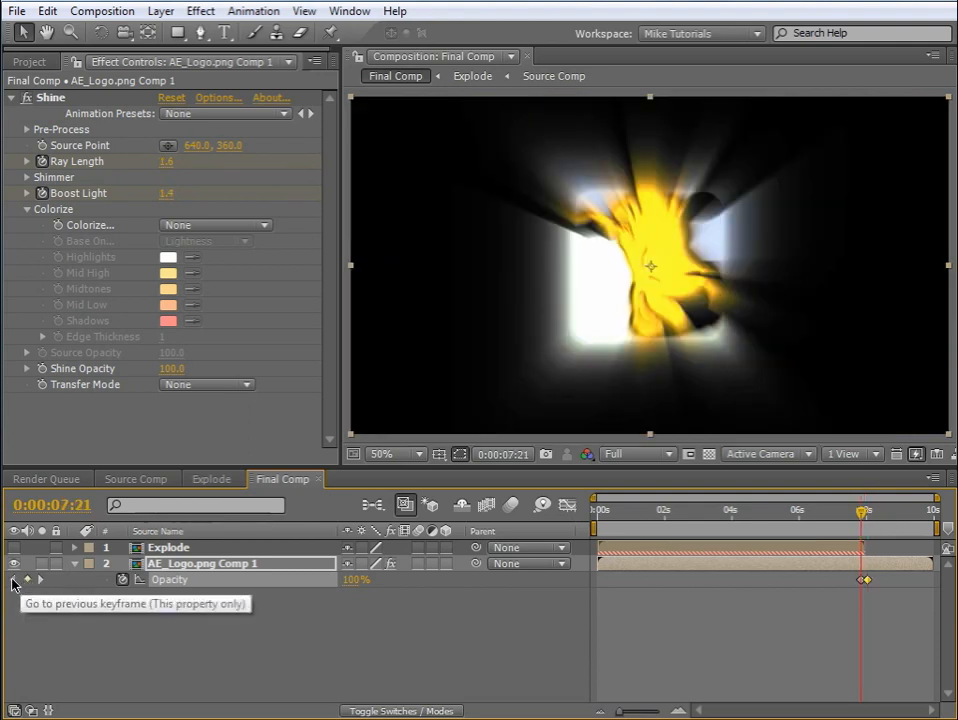
{"action": "left_click", "coordinate": [352, 579]}
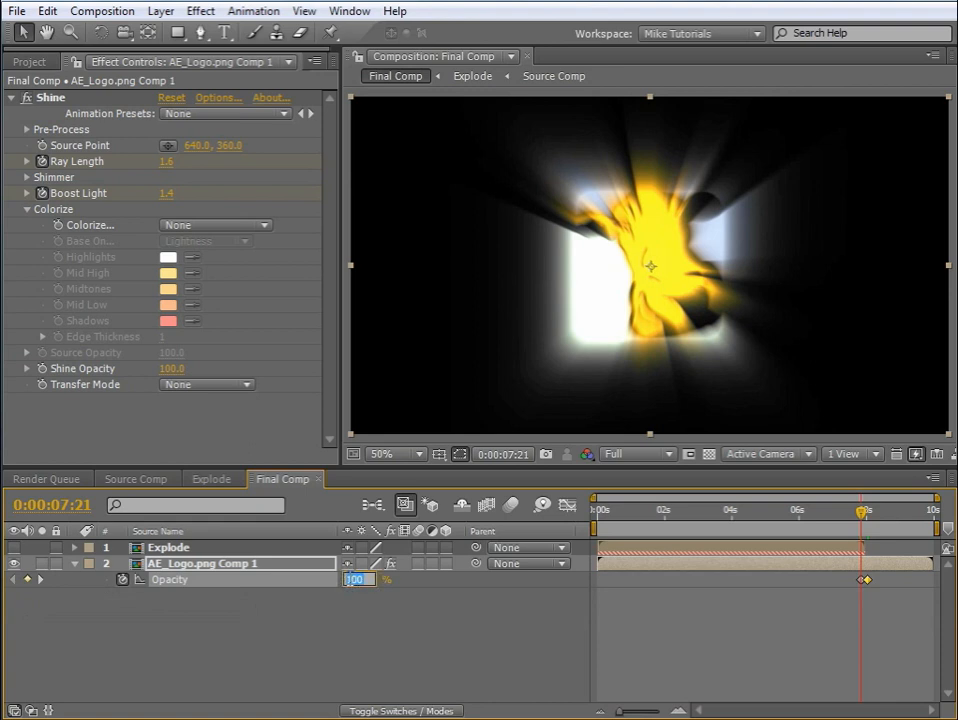
{"action": "type", "text": "0"}
{"action": "key", "text": "Return"}
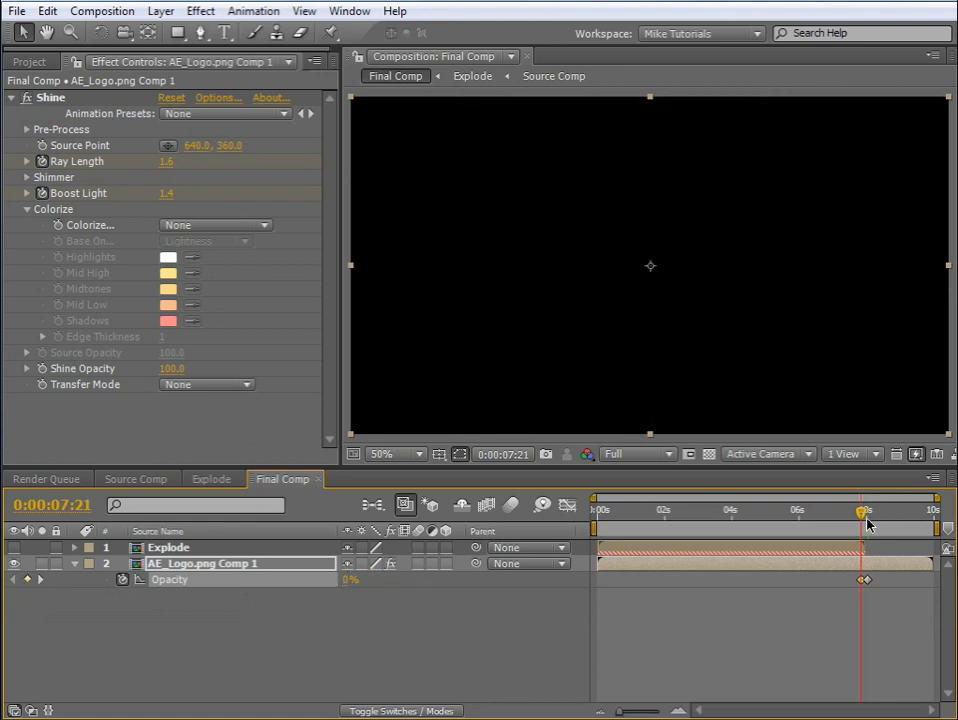
{"action": "left_click_drag", "start_coordinate": [862, 515], "coordinate": [866, 513]}
{"action": "left_click", "coordinate": [863, 581]}
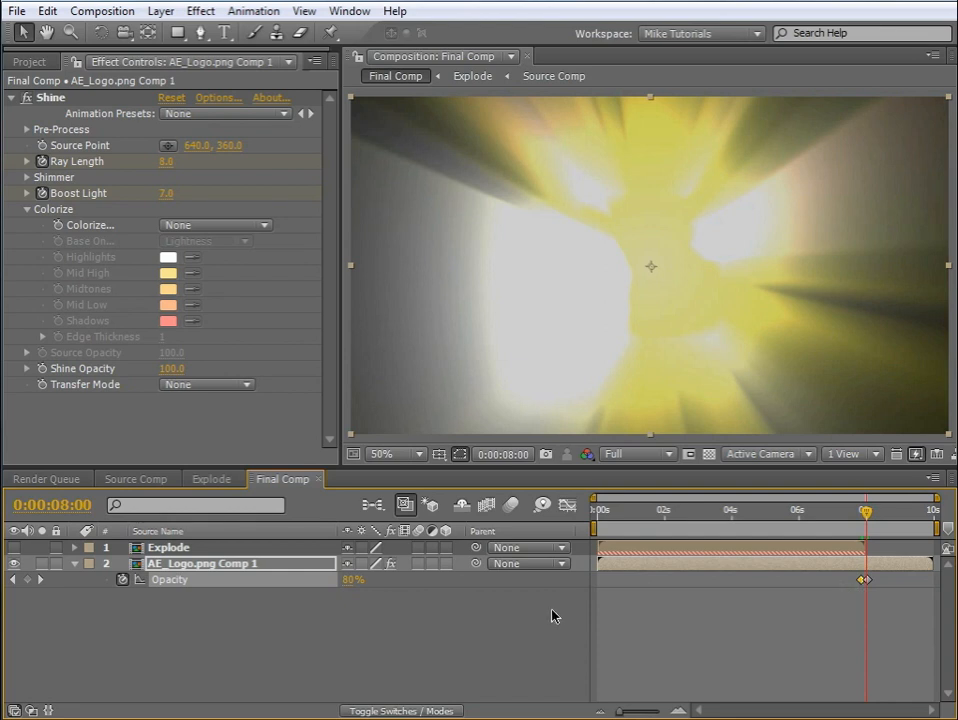
{"action": "key", "text": "j"}
{"action": "left_click_drag", "start_coordinate": [351, 580], "coordinate": [387, 580]}
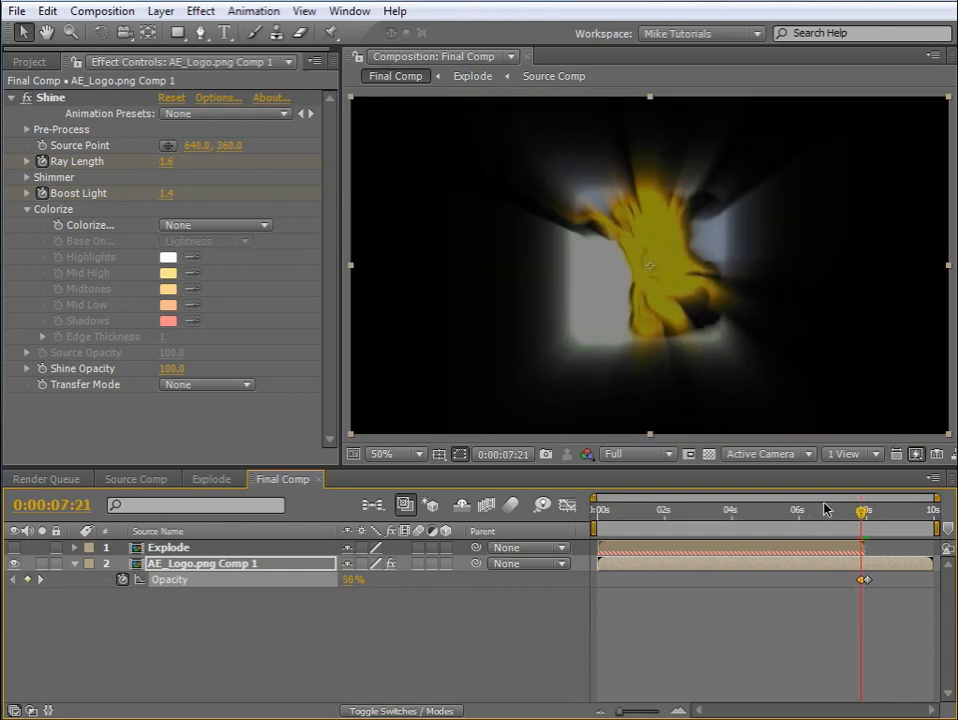
Limit the work area to the Shine burst around 0:00:08:00 and play a RAM preview of it
{"action": "mouse_move", "coordinate": [864, 514]}
{"action": "left_mouse_down"}
{"action": "mouse_move", "coordinate": [904, 513]}
{"action": "mouse_move", "coordinate": [851, 512]}
{"action": "left_mouse_up"}
{"action": "left_click_drag", "start_coordinate": [593, 528], "coordinate": [835, 528]}
{"action": "left_click_drag", "start_coordinate": [937, 528], "coordinate": [890, 528]}
{"action": "key", "text": "KP_0"}
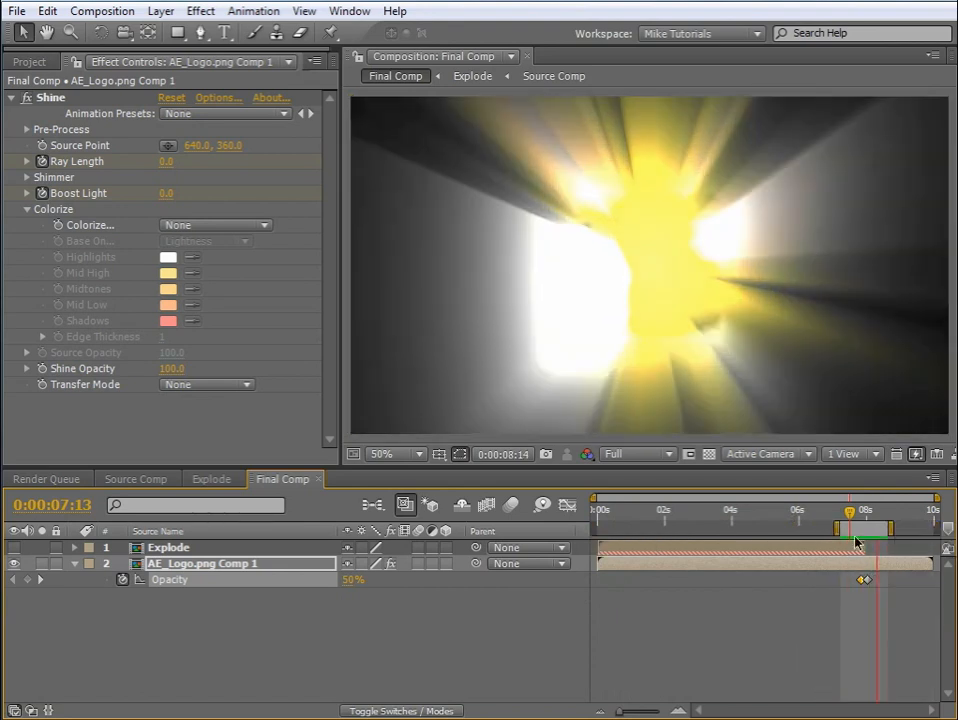
{"action": "key", "text": "space"}
{"action": "key", "text": "space"}
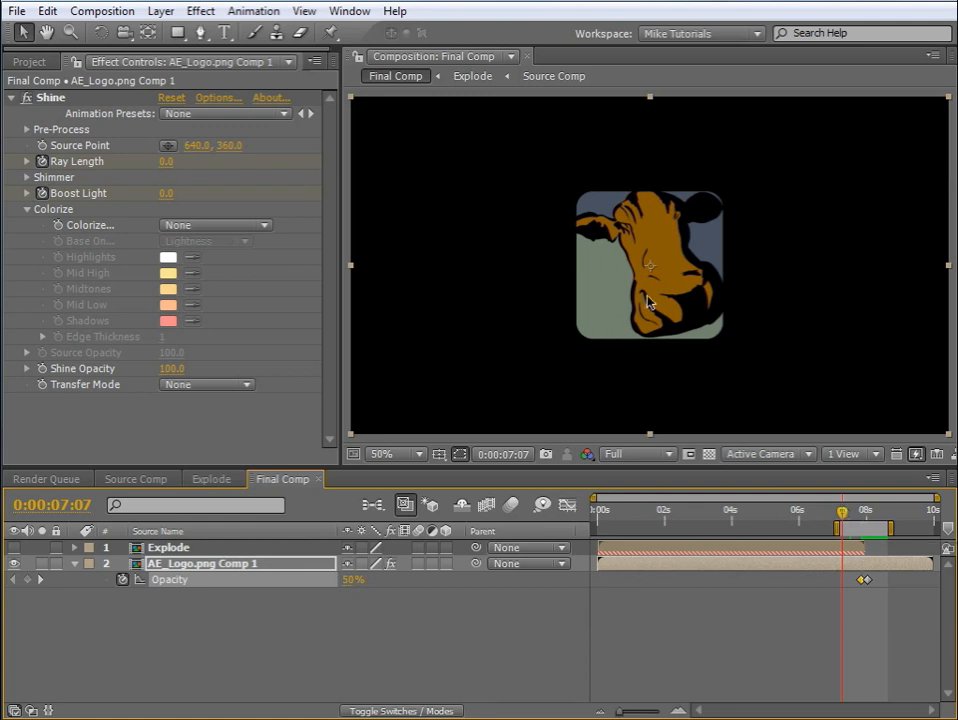
Trim the logo precomp to start at 0:00:07:21 and place the visible Explode layer beneath it
{"action": "left_click_drag", "start_coordinate": [842, 512], "coordinate": [863, 517]}
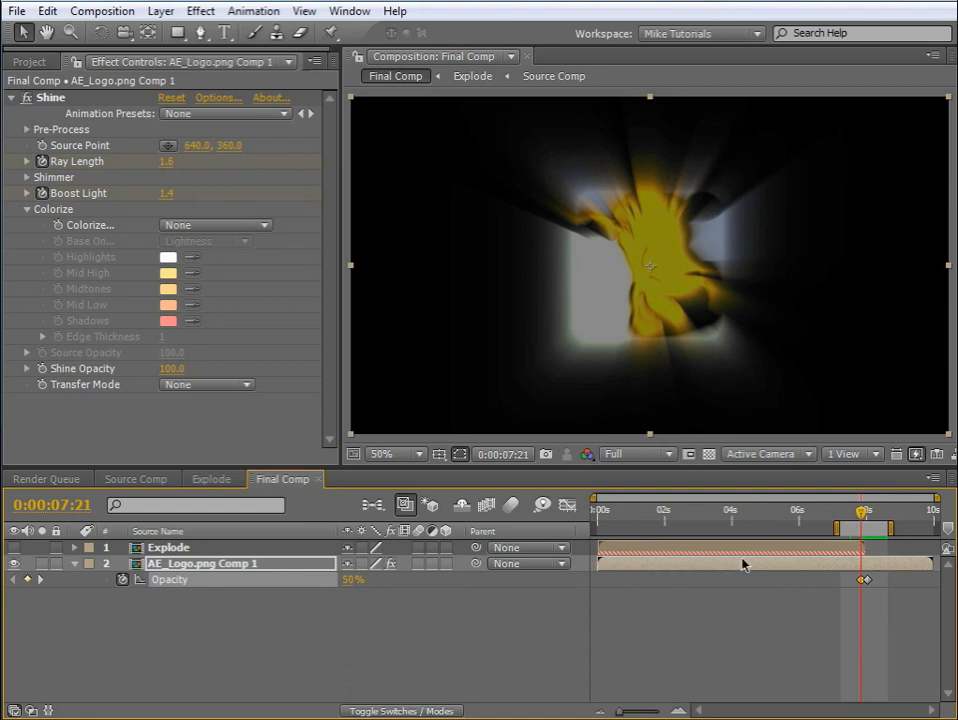
{"action": "mouse_move", "coordinate": [862, 513]}
{"action": "left_mouse_down"}
{"action": "mouse_move", "coordinate": [849, 513]}
{"action": "mouse_move", "coordinate": [874, 515]}
{"action": "mouse_move", "coordinate": [851, 516]}
{"action": "mouse_move", "coordinate": [864, 516]}
{"action": "left_mouse_up"}
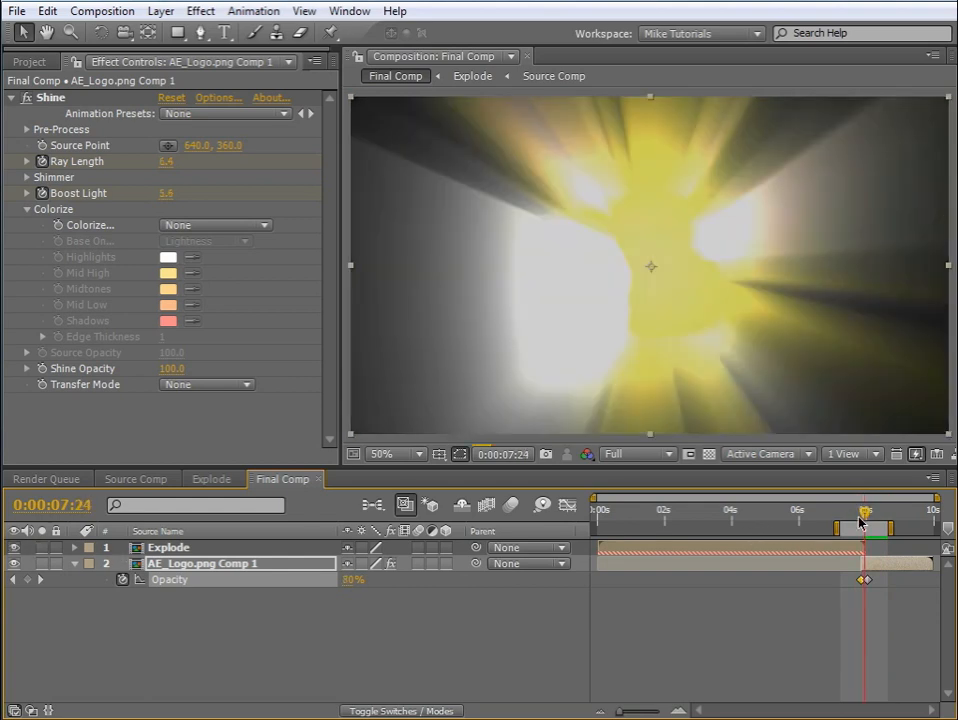
{"action": "key", "text": "Page_Up"}
{"action": "left_click_drag", "start_coordinate": [173, 549], "coordinate": [171, 586]}
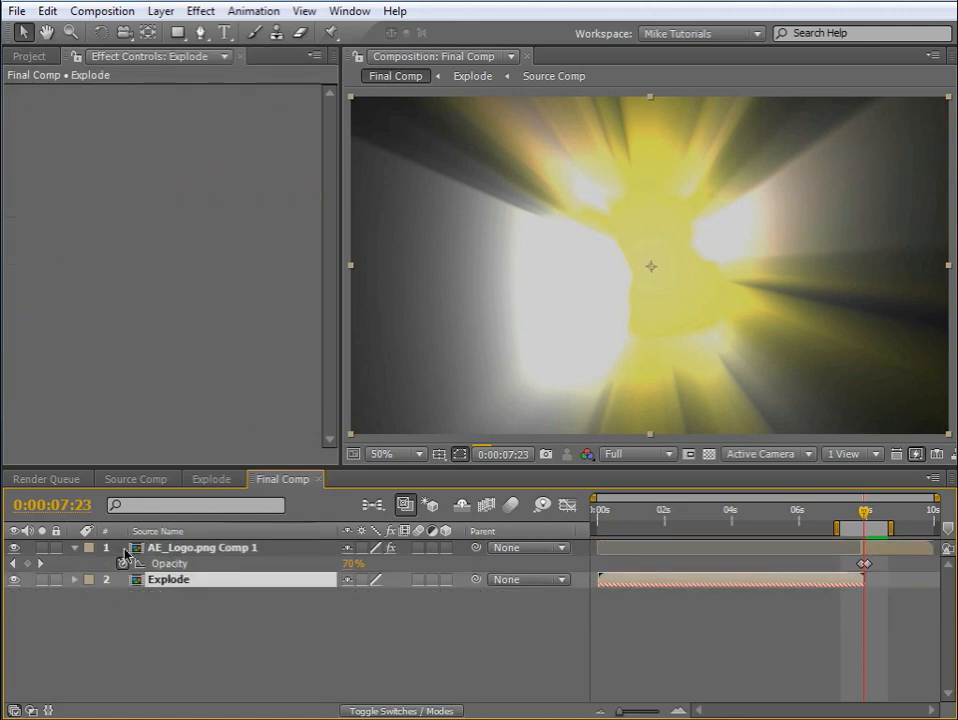
Collapse the logo precomp's properties and set its blending mode to Add
{"action": "left_click", "coordinate": [74, 547]}
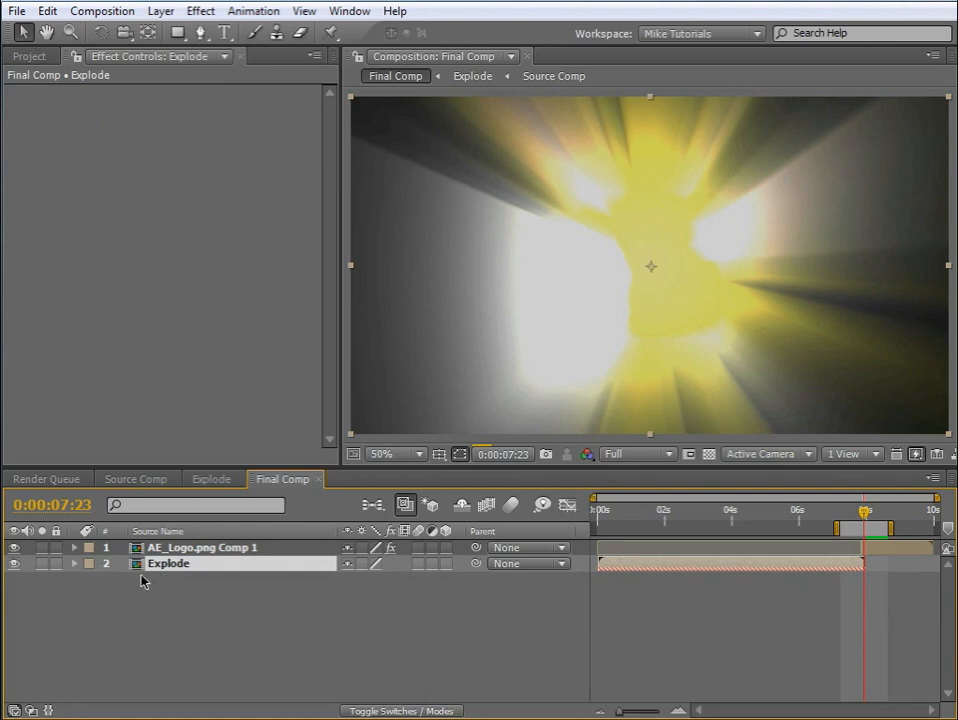
{"action": "left_click", "coordinate": [32, 711]}
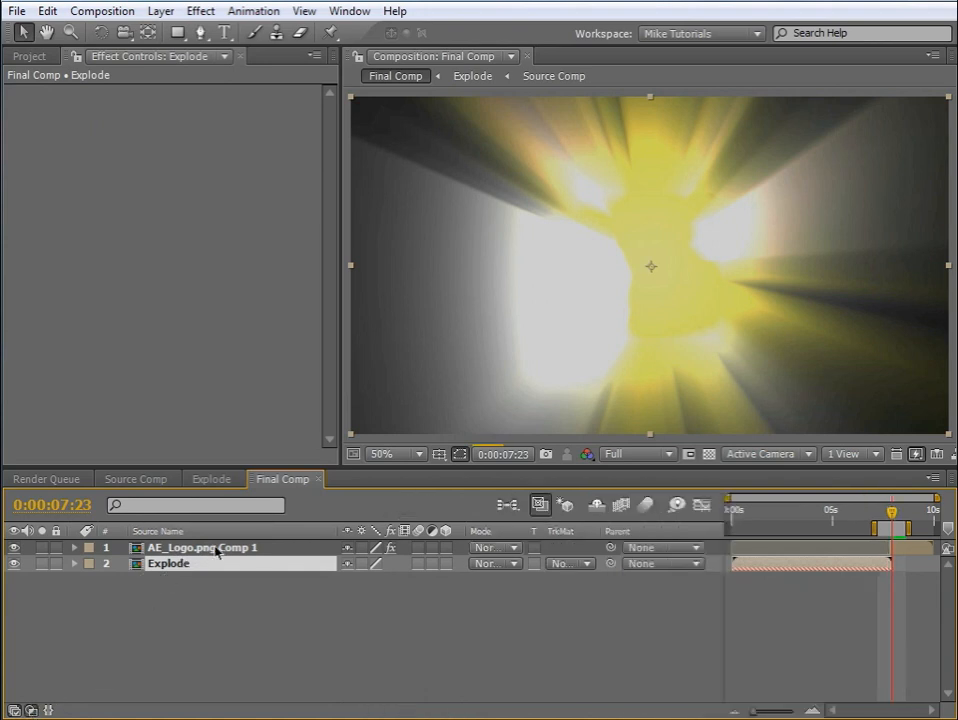
{"action": "left_click", "coordinate": [497, 548]}
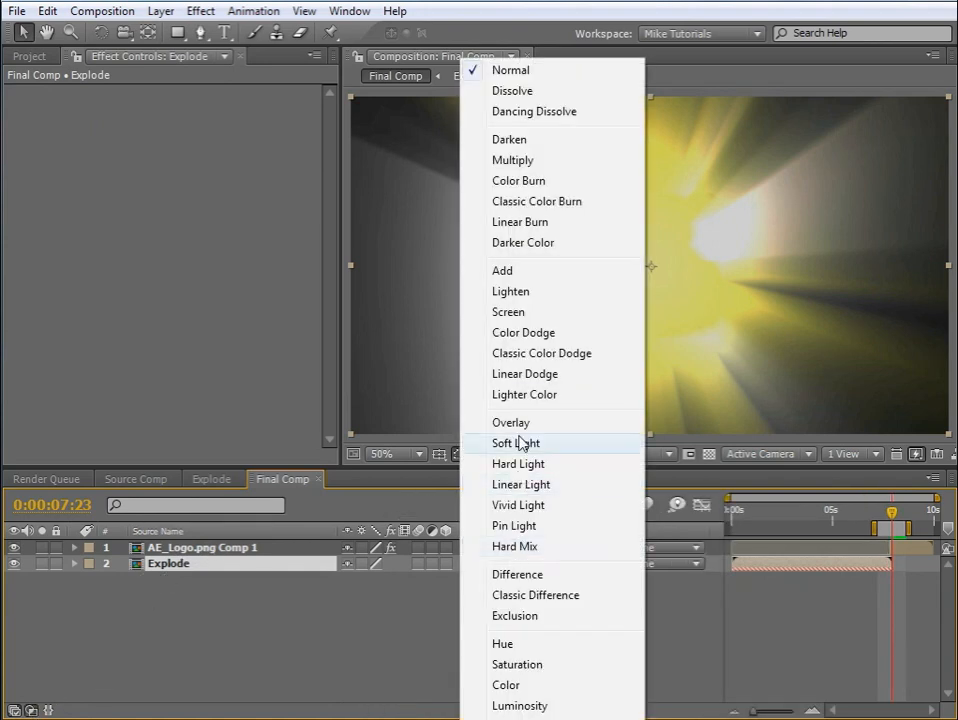
{"action": "left_click", "coordinate": [529, 276]}
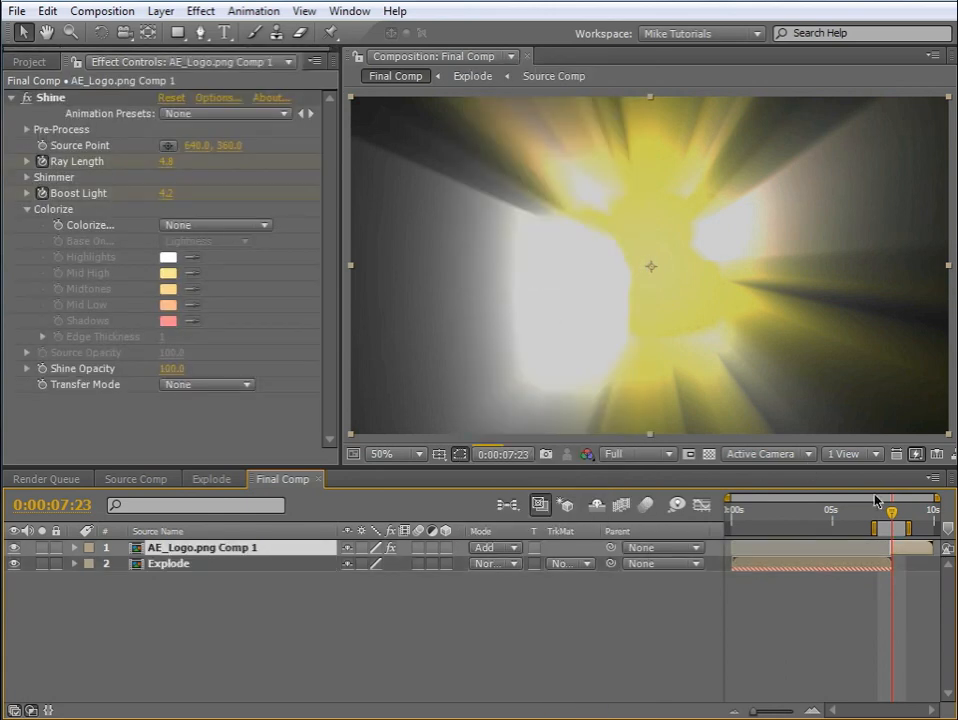
Preview the explosion assembling into the Shine burst and extend the work area to the full composition
{"action": "left_click_drag", "start_coordinate": [893, 516], "coordinate": [892, 517]}
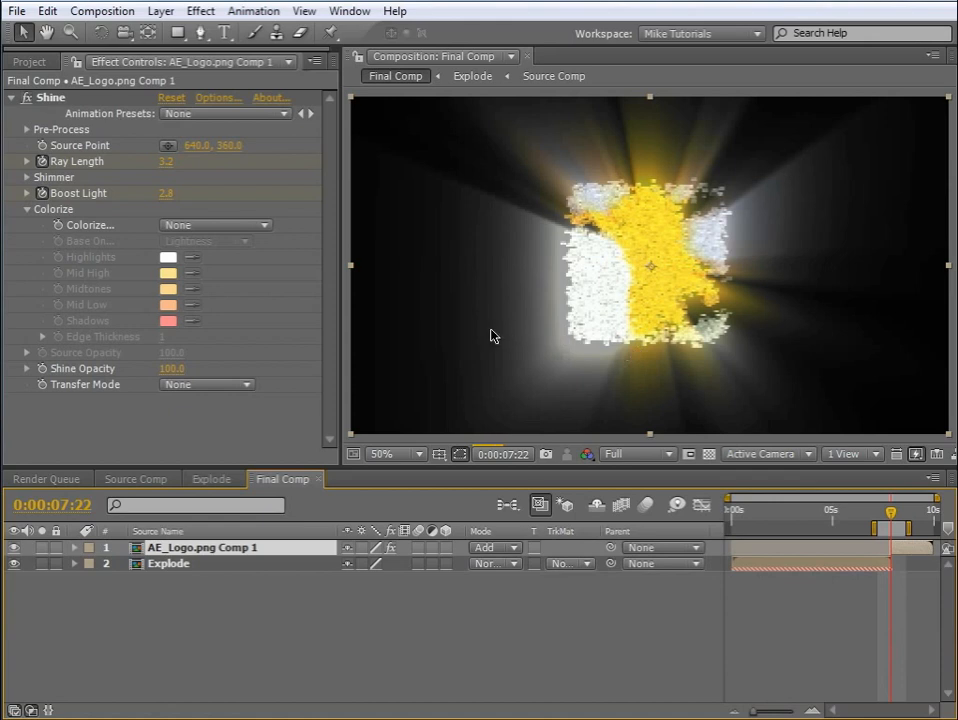
{"action": "key", "text": "KP_0"}
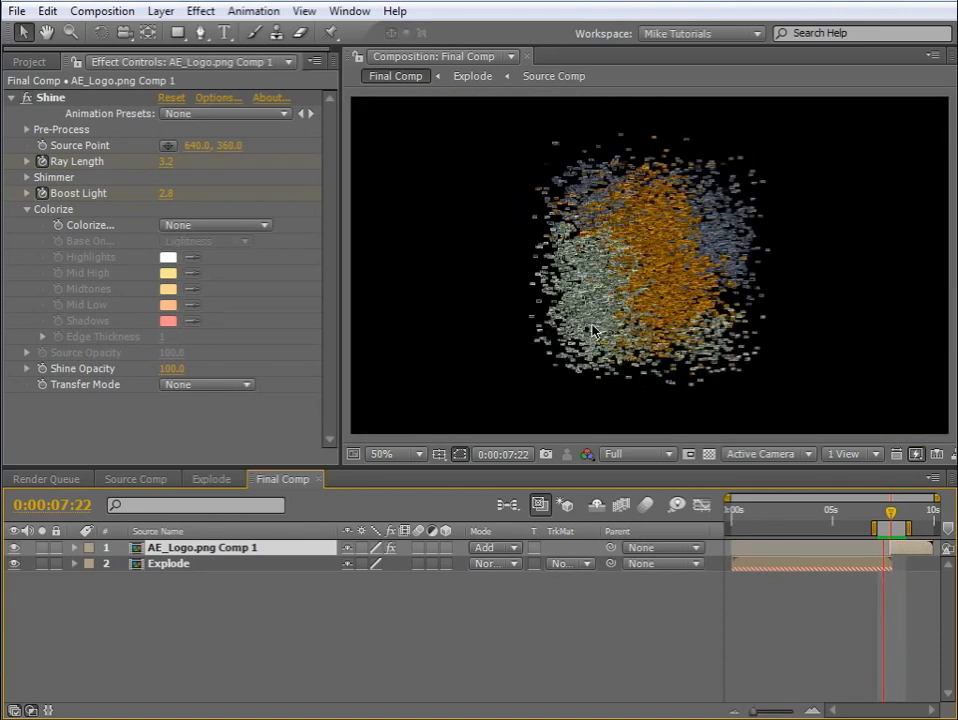
{"action": "key", "text": "space"}
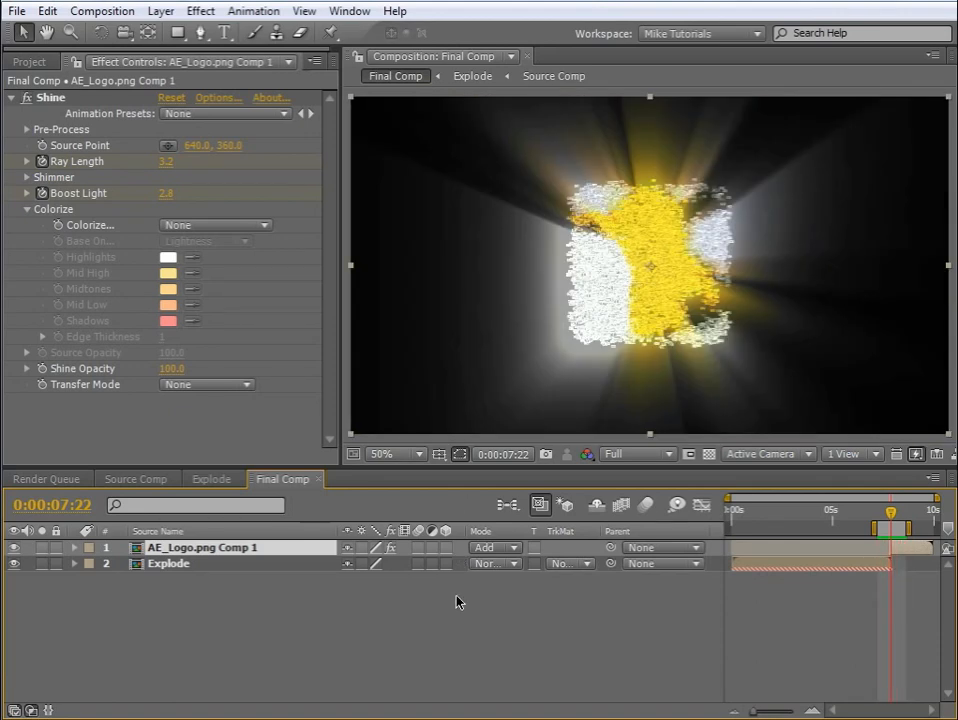
{"action": "left_click_drag", "start_coordinate": [881, 520], "coordinate": [729, 524]}
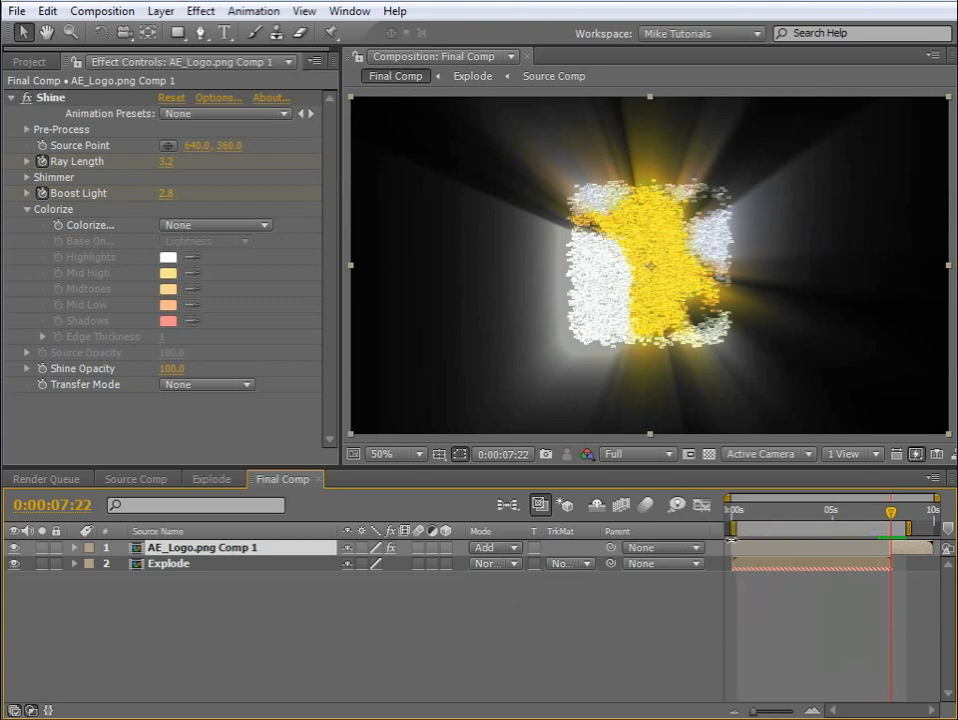
{"action": "left_click_drag", "start_coordinate": [909, 531], "coordinate": [936, 526]}
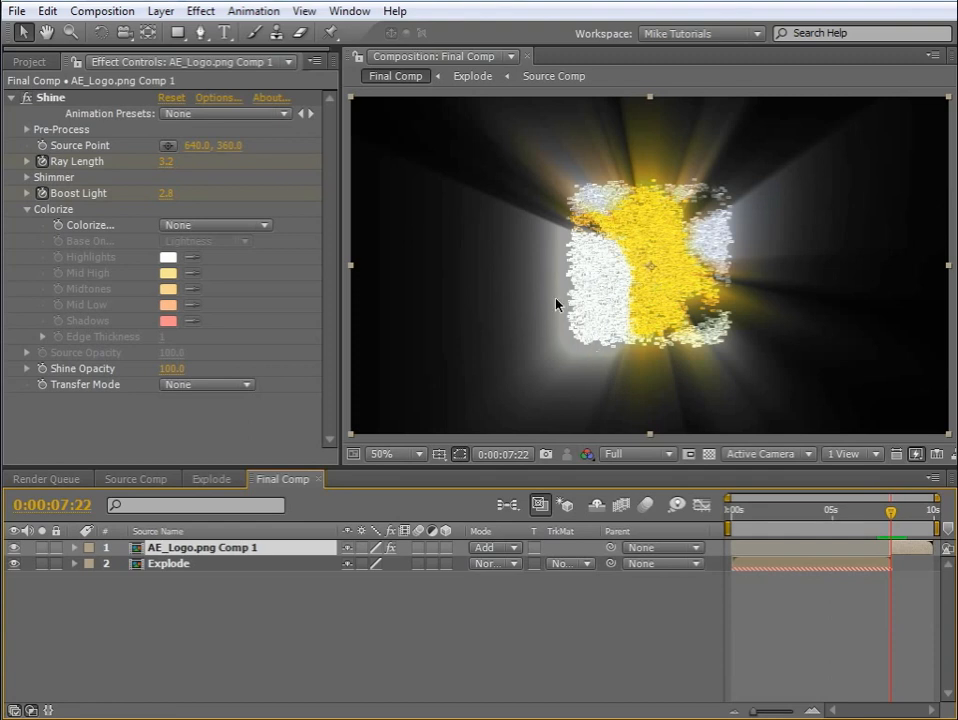
Add a "Creative Cow" text layer and position it centered beneath the logo
{"action": "left_click", "coordinate": [225, 32]}
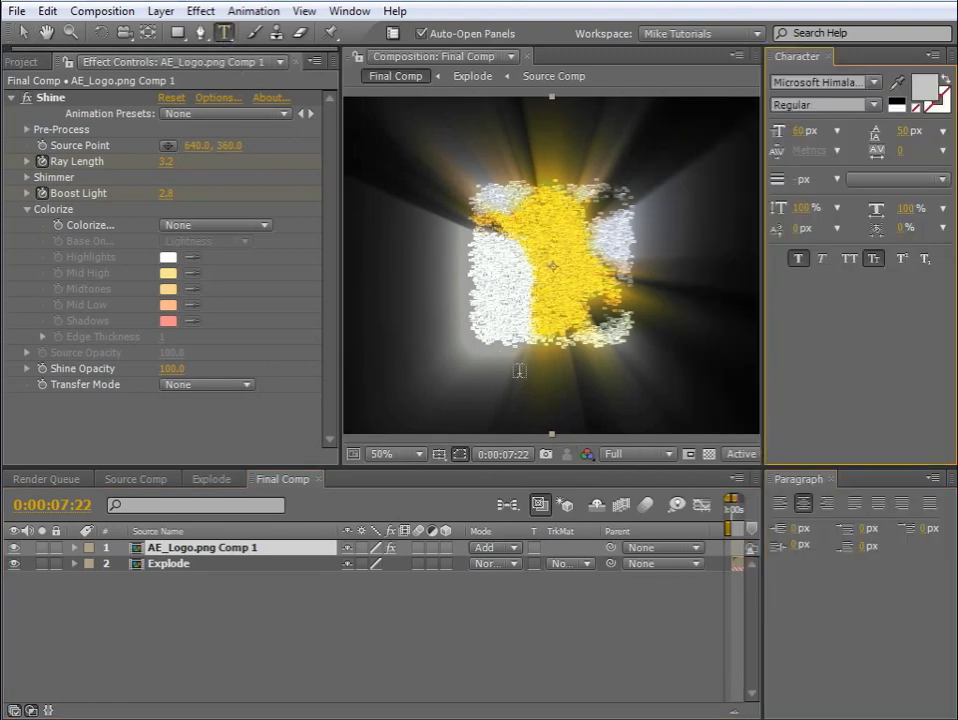
{"action": "left_click", "coordinate": [492, 382]}
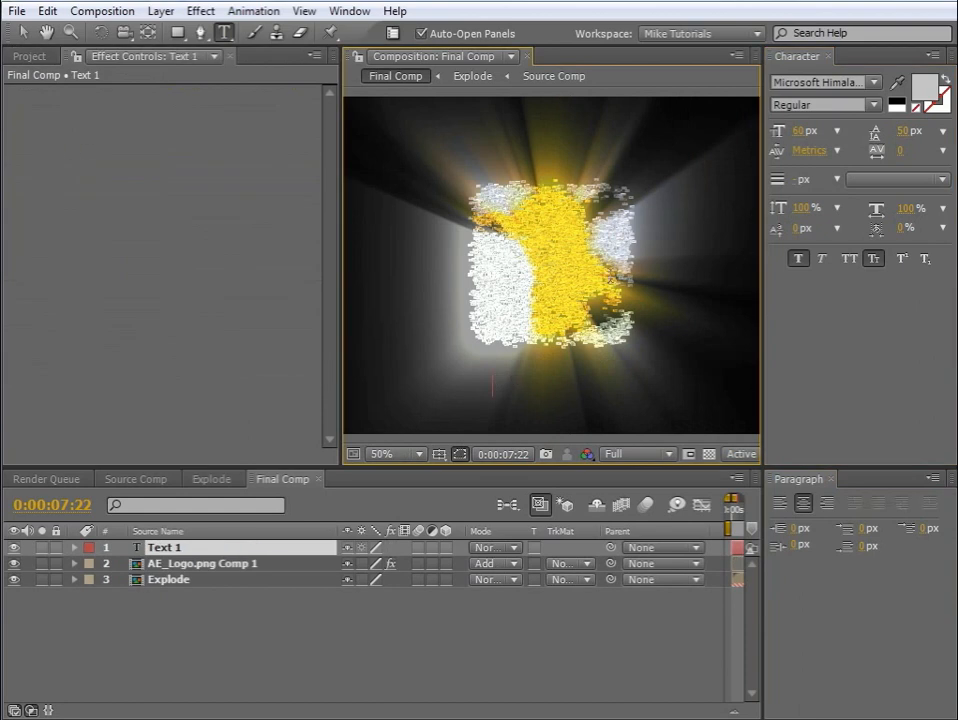
{"action": "type", "text": "Creative Cow"}
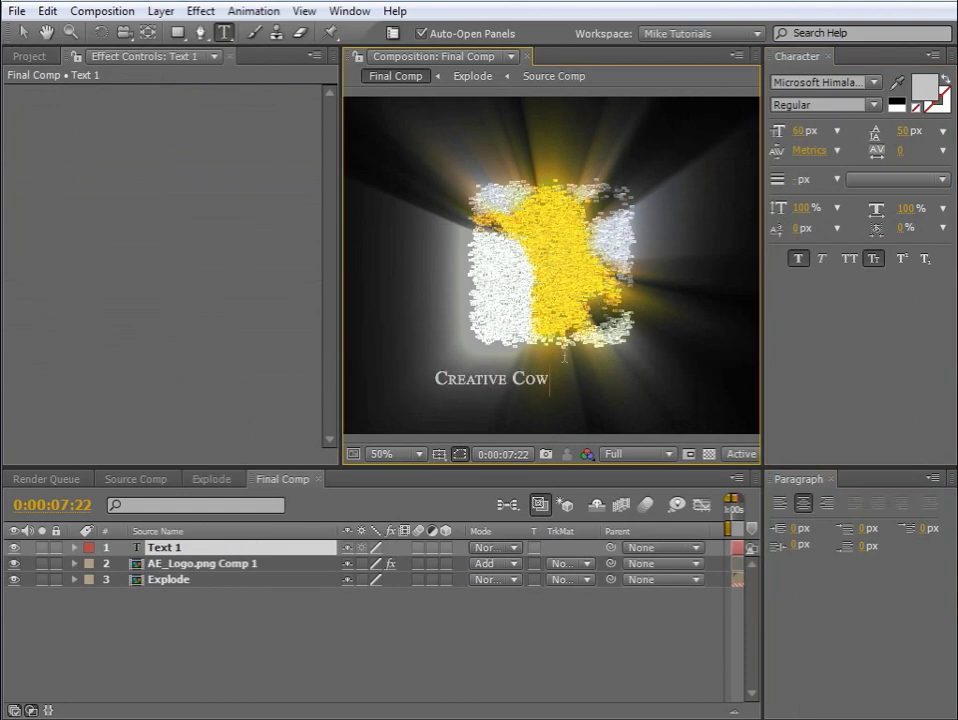
{"action": "left_click_drag", "start_coordinate": [546, 380], "coordinate": [427, 386]}
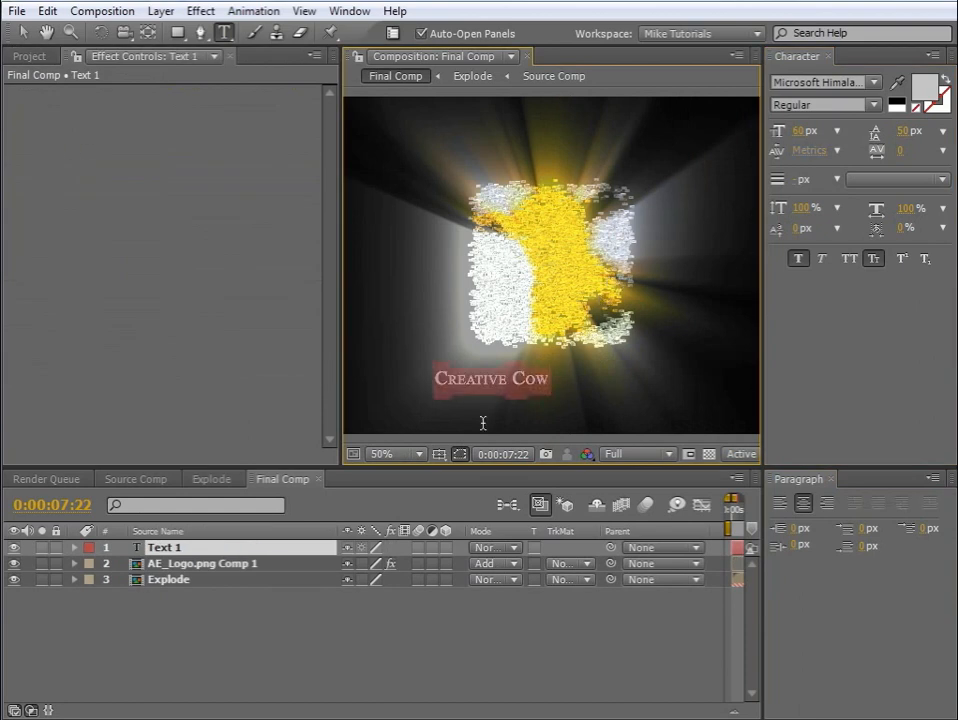
{"action": "left_click_drag", "start_coordinate": [408, 301], "coordinate": [467, 287]}
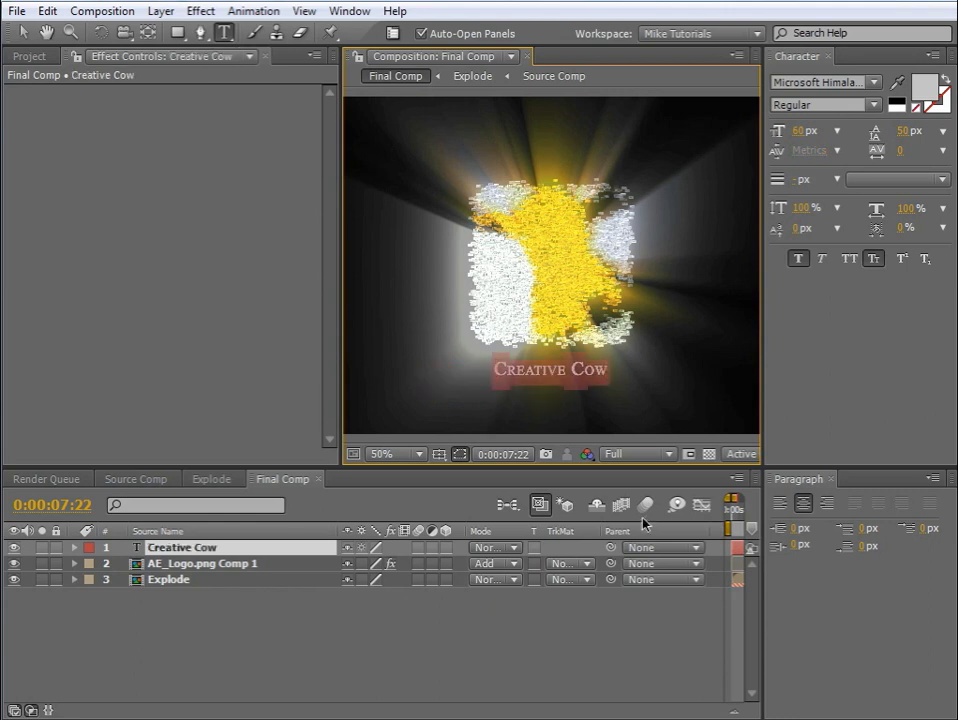
Close the paragraph settings and sample the logo's light green background as the text's fill color at 0:00:09:04
{"action": "left_click", "coordinate": [832, 480]}
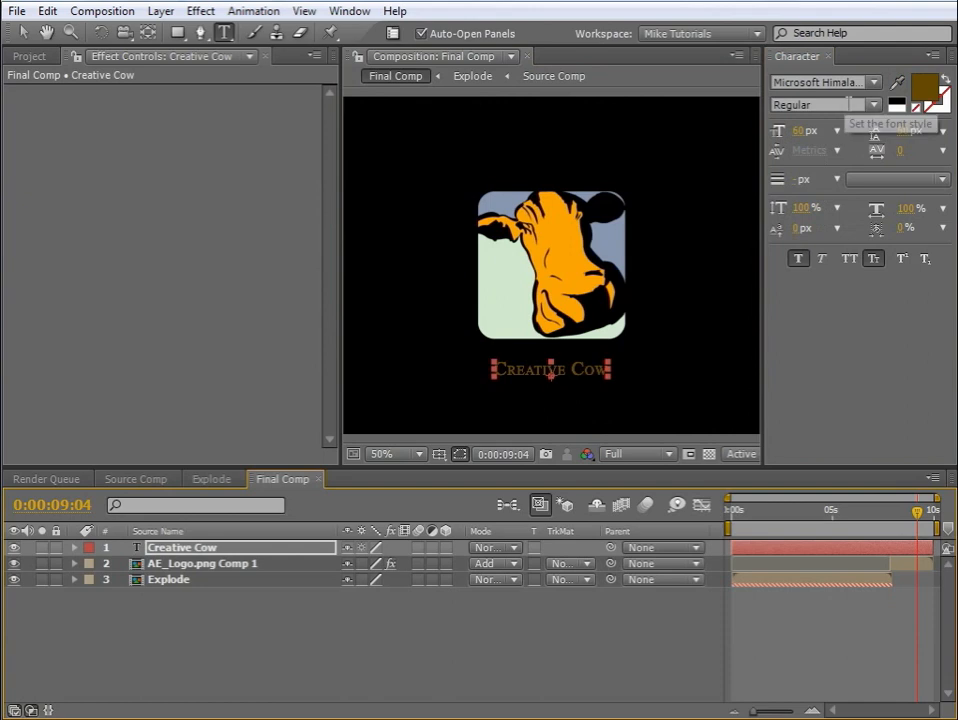
{"action": "left_click", "coordinate": [897, 82]}
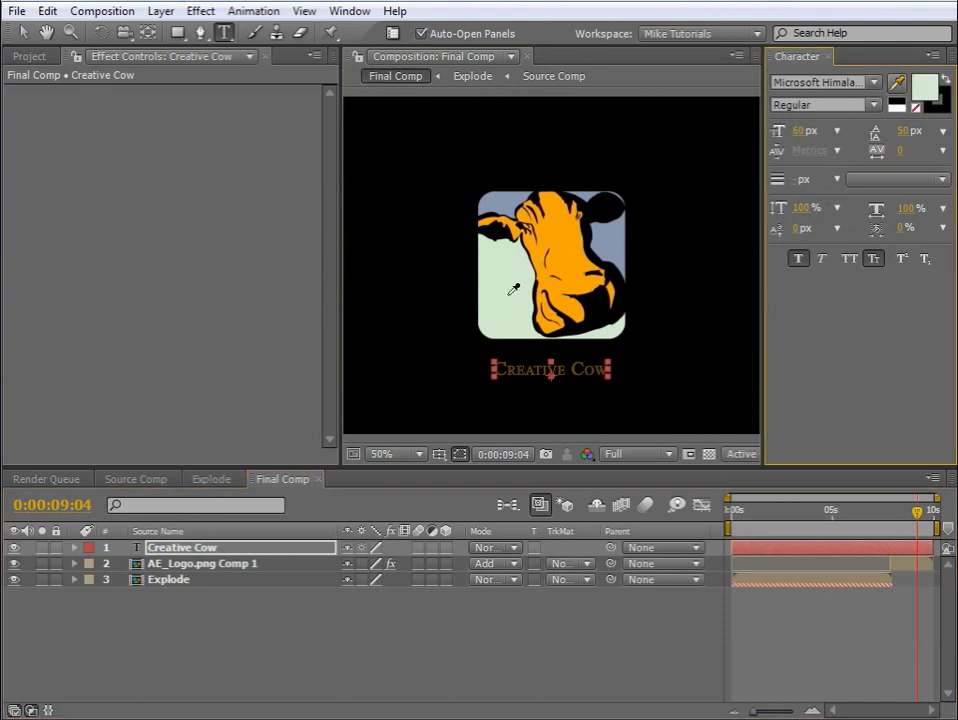
{"action": "left_click", "coordinate": [507, 293]}
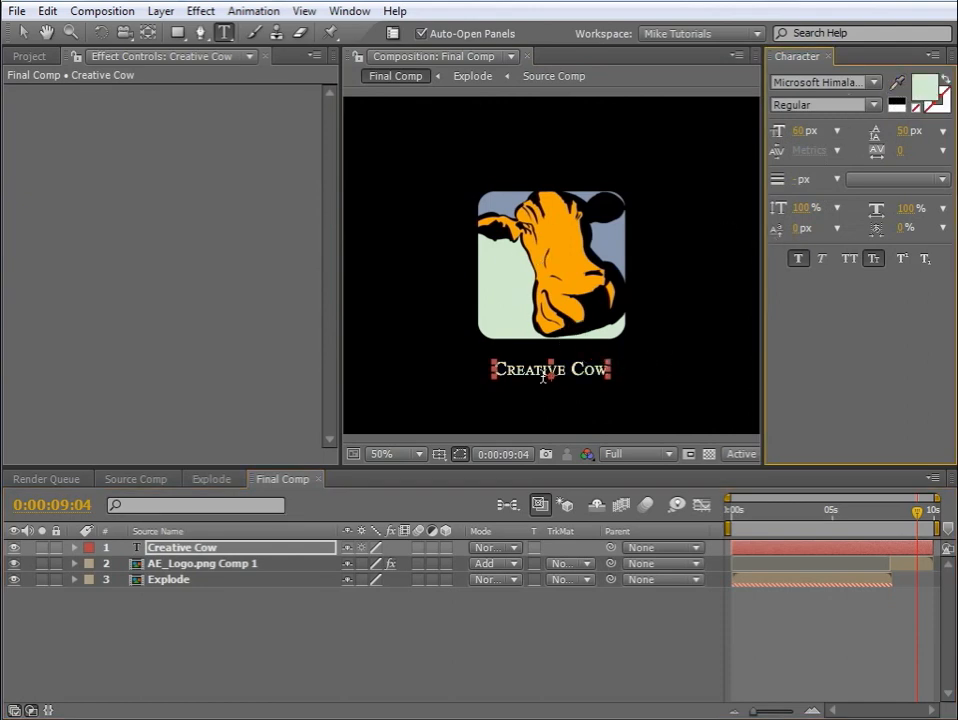
Set the Creative Cow text to Myriad Pro at 50 px and hide the Explode layer
{"action": "left_click_drag", "start_coordinate": [496, 368], "coordinate": [609, 369]}
{"action": "left_click", "coordinate": [873, 82]}
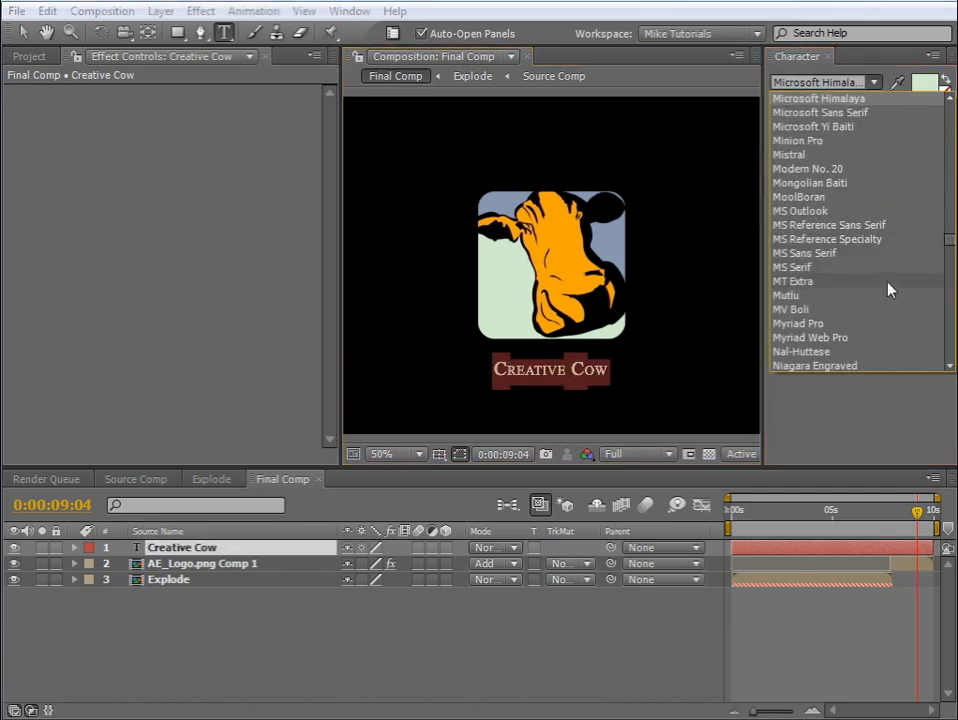
{"action": "left_click", "coordinate": [892, 331]}
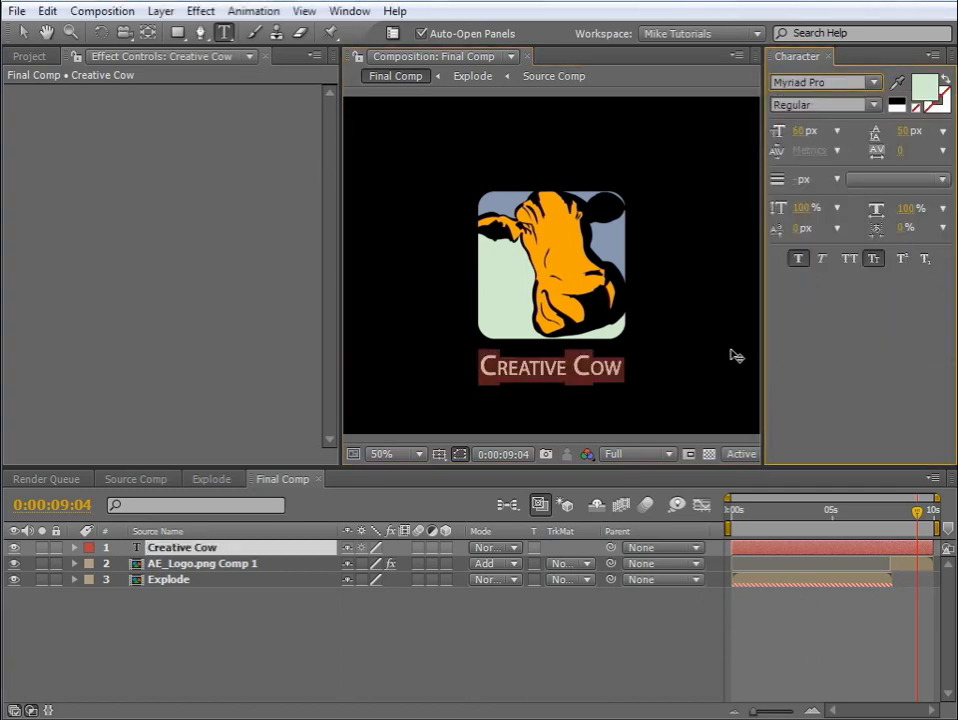
{"action": "left_click", "coordinate": [806, 131]}
{"action": "type", "text": "40"}
{"action": "key", "text": "Return"}
{"action": "type", "text": "50"}
{"action": "key", "text": "Return"}
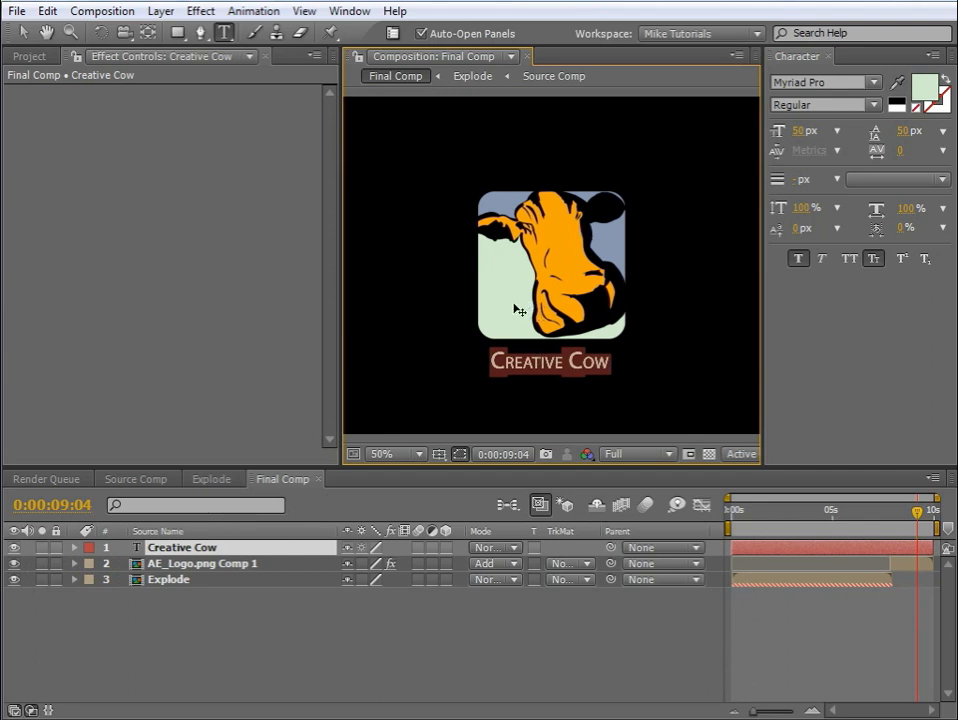
{"action": "left_click", "coordinate": [14, 580]}
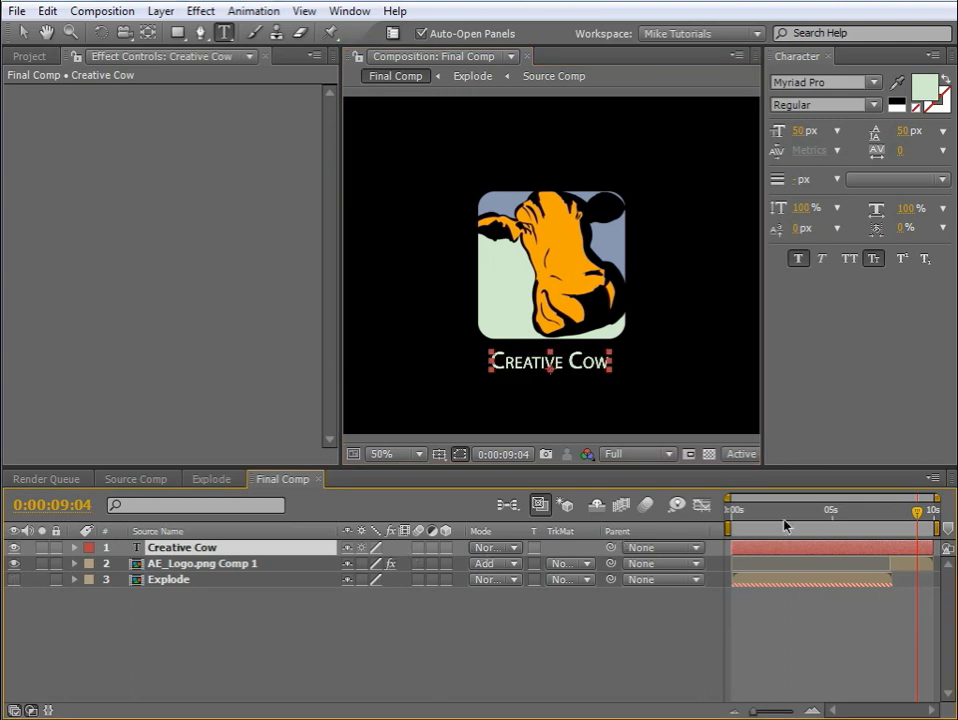
Show the AE_Logo.png Comp 1 layer's keyframes and set its opacity to 100% at 0:00:08:00
{"action": "left_click_drag", "start_coordinate": [917, 512], "coordinate": [897, 517]}
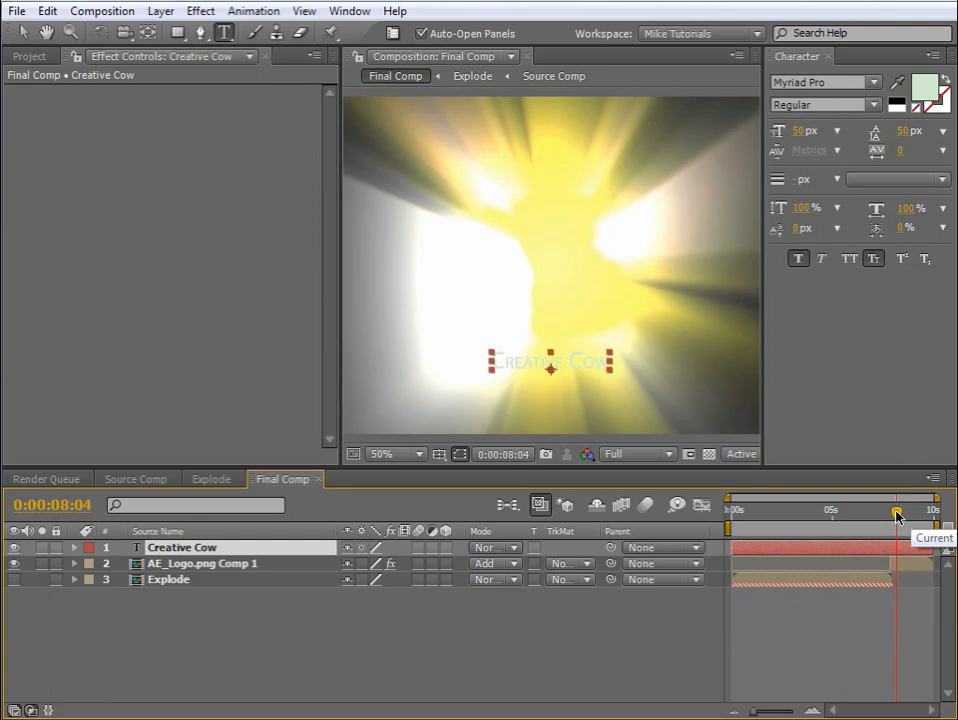
{"action": "left_click", "coordinate": [260, 568]}
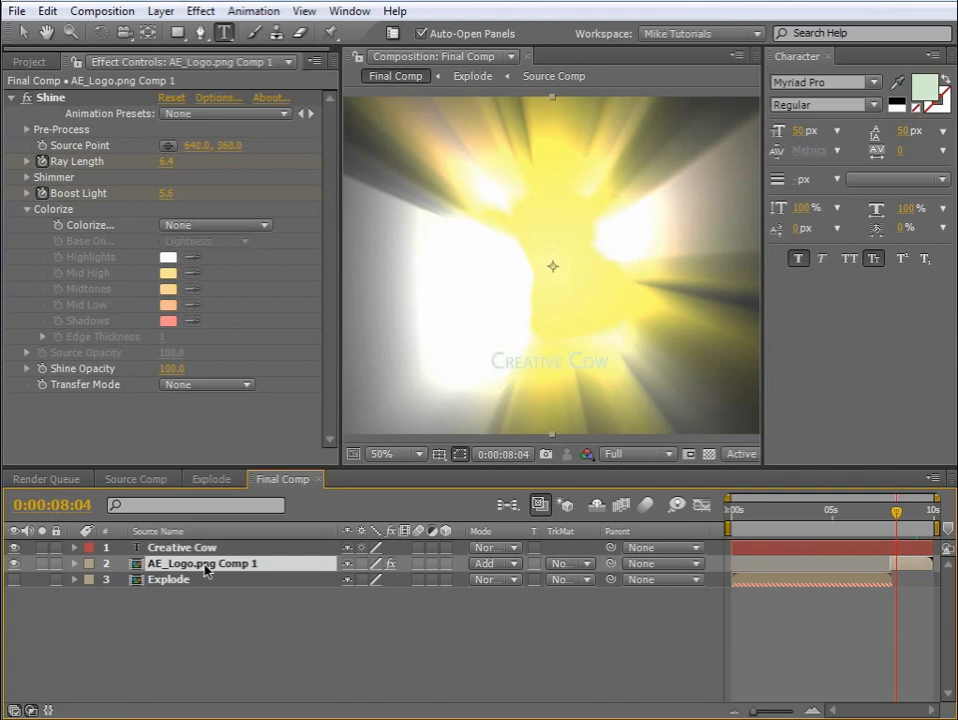
{"action": "key", "text": "u"}
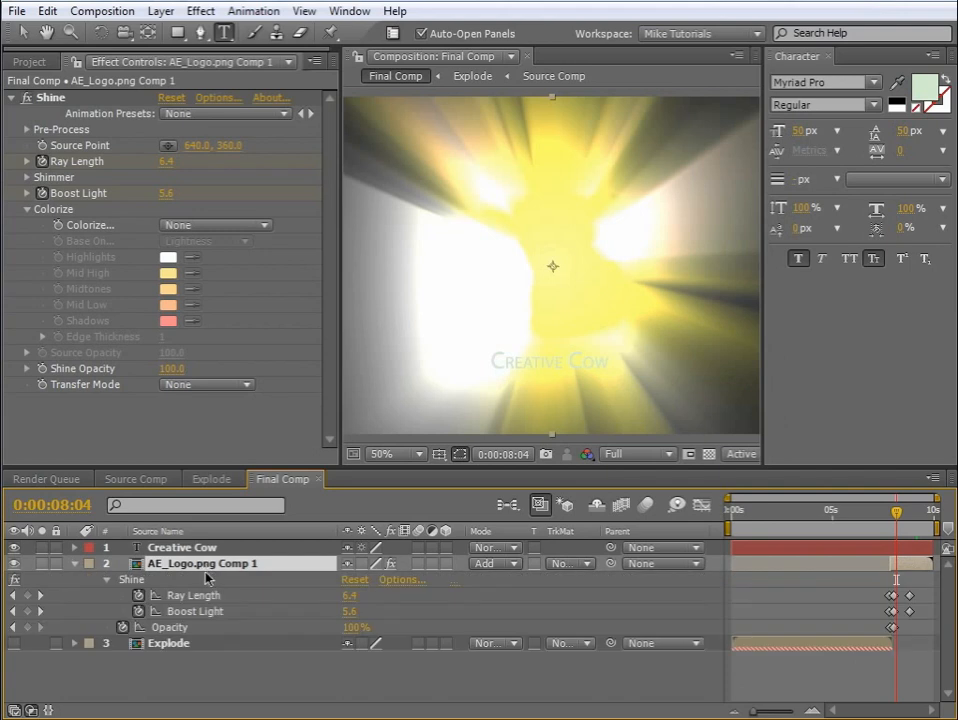
{"action": "left_click", "coordinate": [14, 612]}
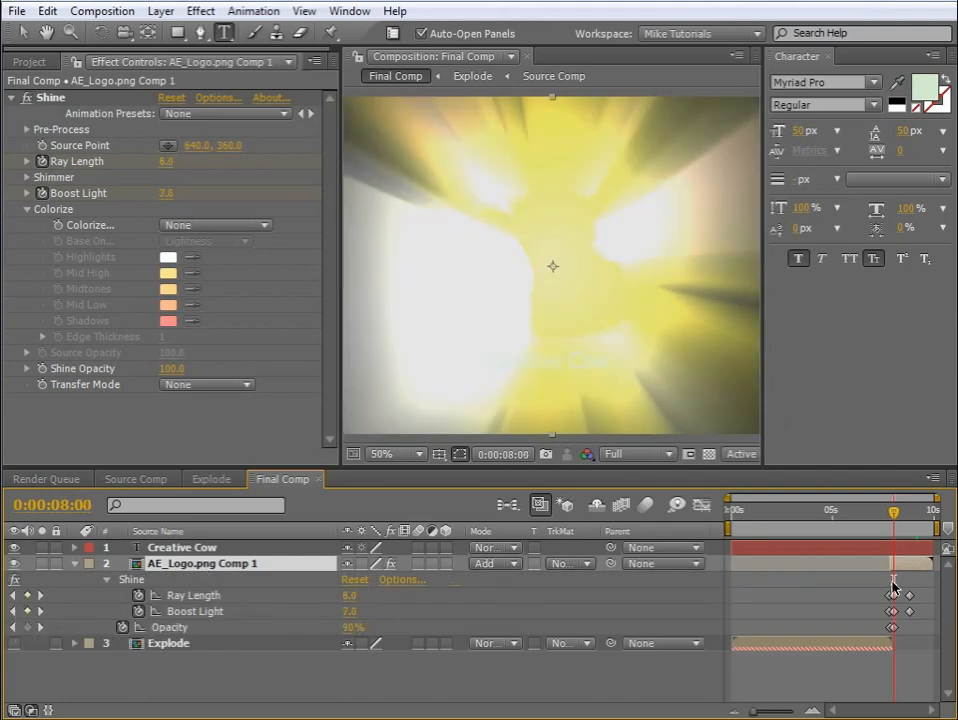
{"action": "left_click_drag", "start_coordinate": [353, 627], "coordinate": [405, 625]}
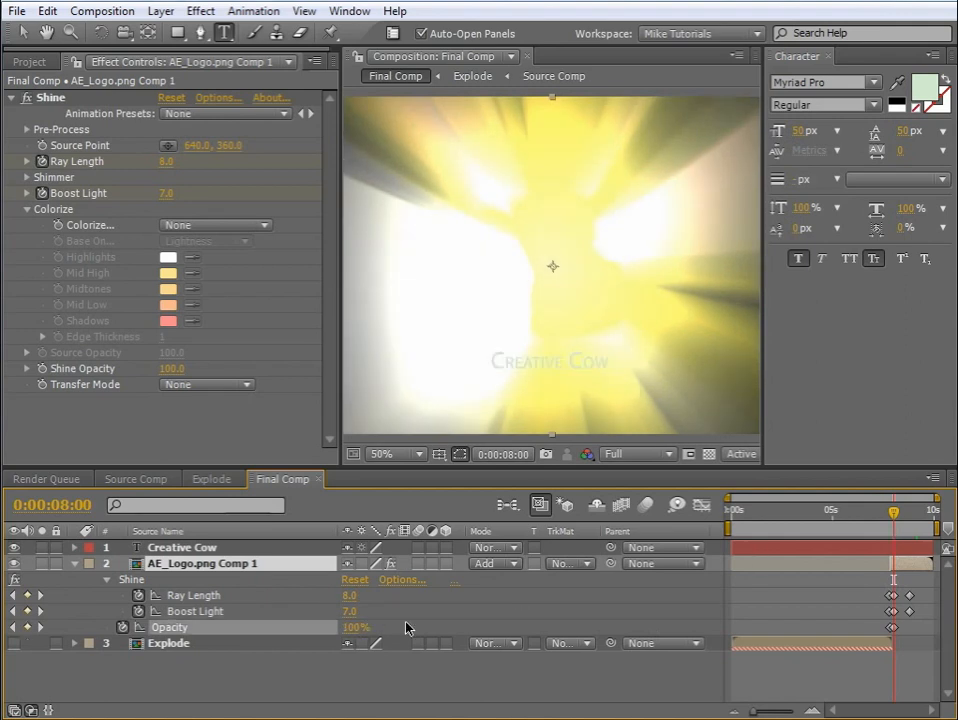
{"action": "key", "text": "ctrl+z"}
{"action": "left_click", "coordinate": [174, 550]}
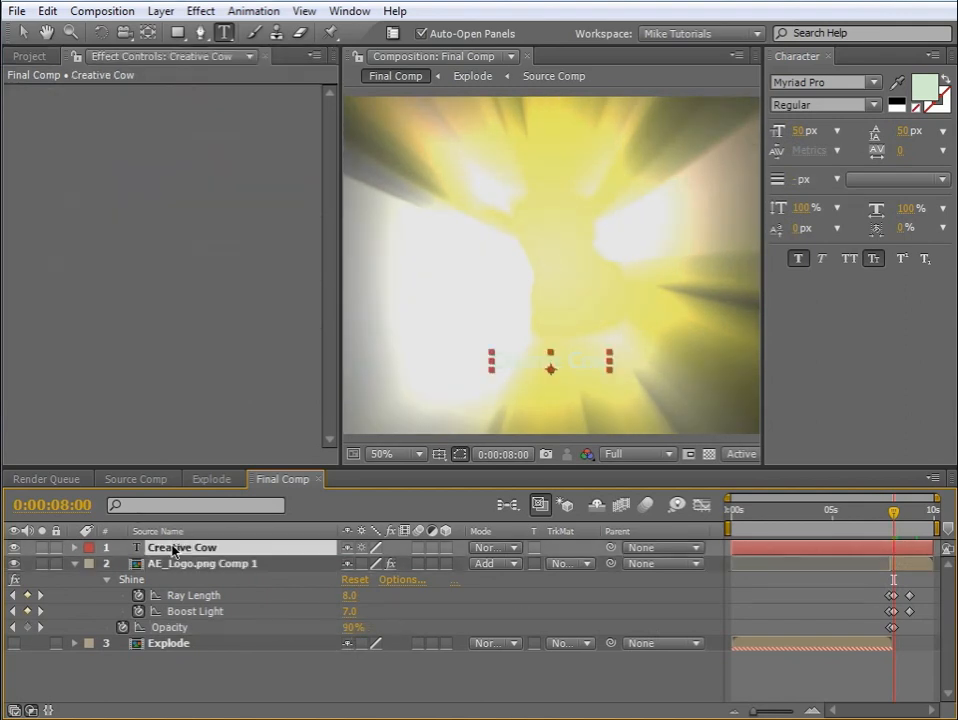
{"action": "key", "text": "t"}
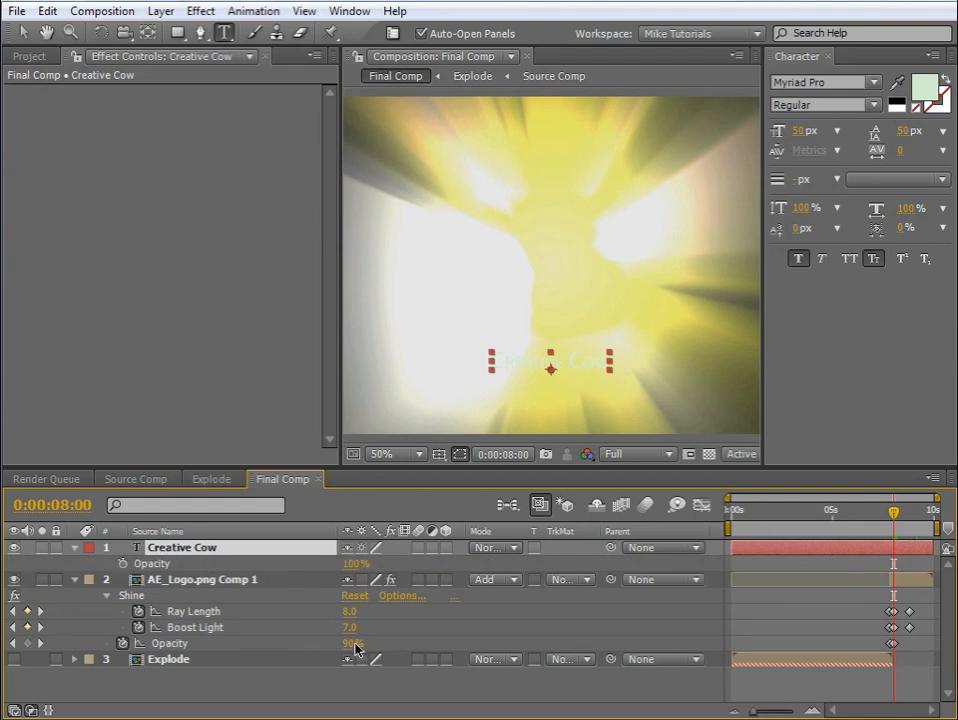
{"action": "left_click_drag", "start_coordinate": [352, 643], "coordinate": [391, 641]}
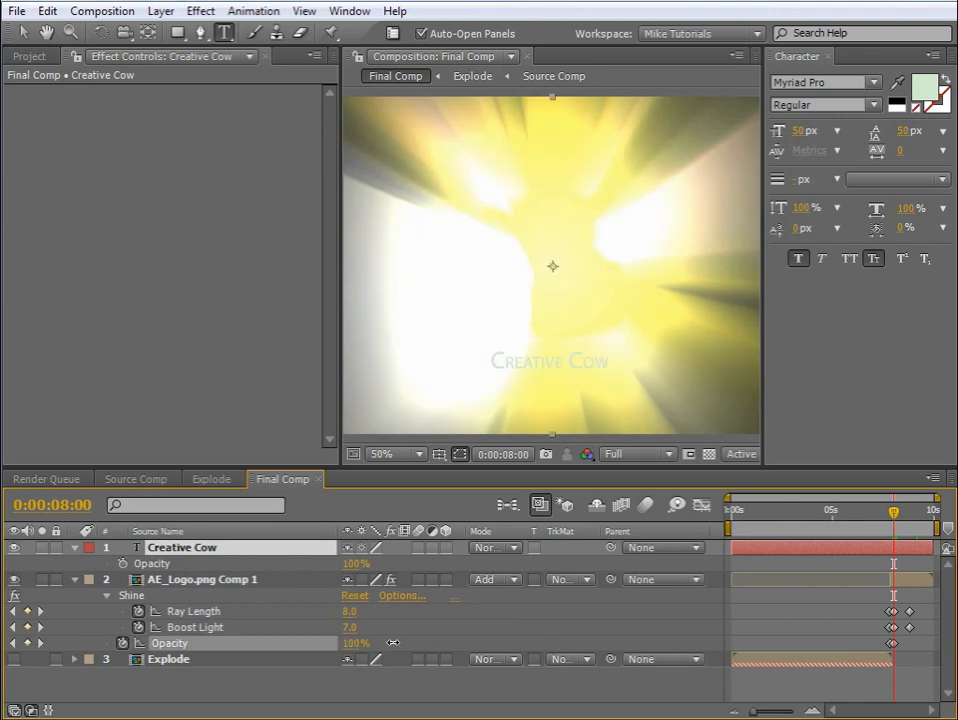
{"action": "key", "text": "Return"}
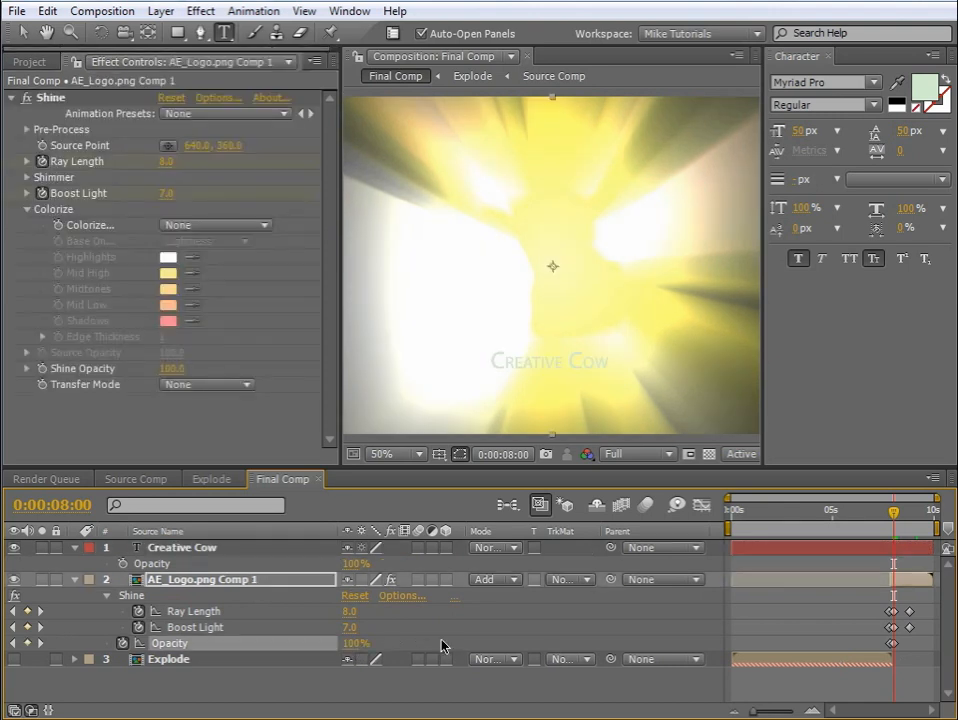
Animate the Creative Cow text's opacity from 0% at 0:00:08:00 to 100% at 0:00:08:05
{"action": "left_click", "coordinate": [180, 548]}
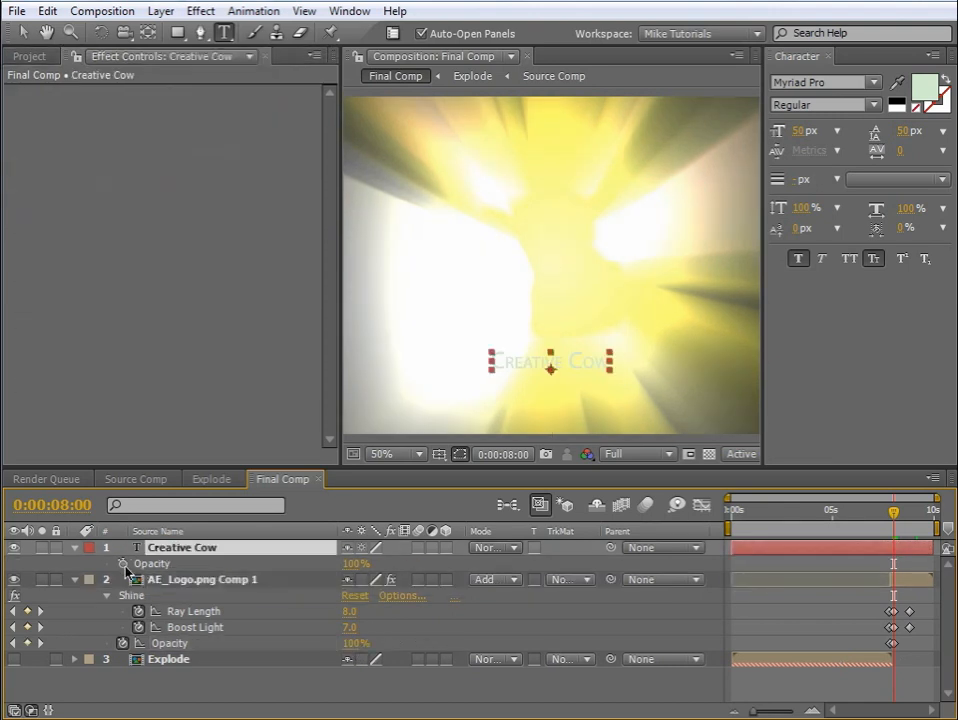
{"action": "left_click", "coordinate": [122, 563]}
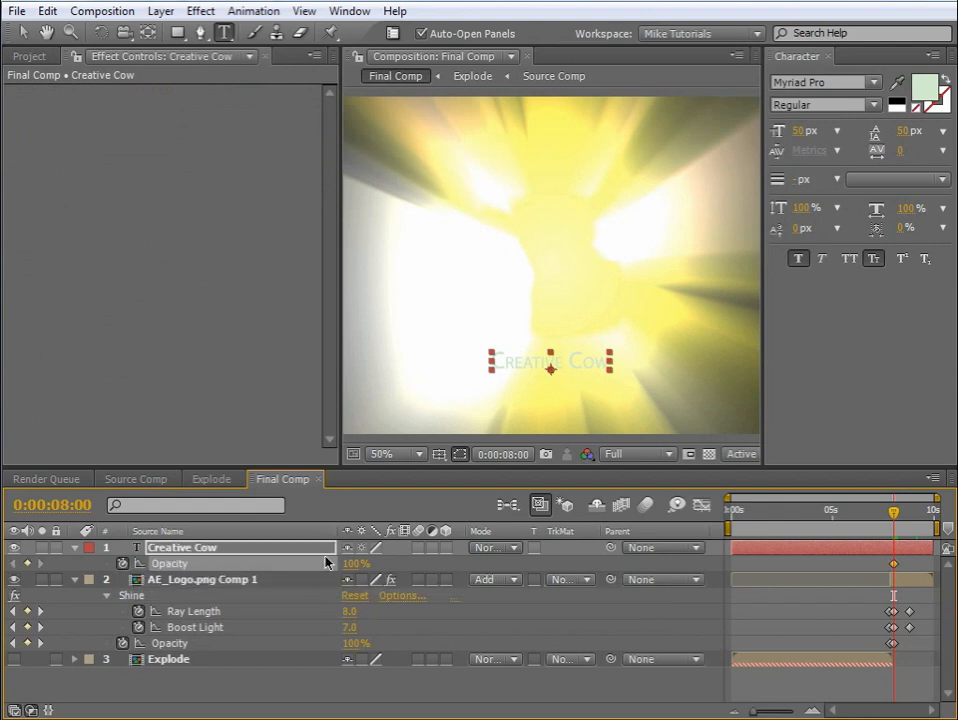
{"action": "left_click_drag", "start_coordinate": [350, 564], "coordinate": [199, 563]}
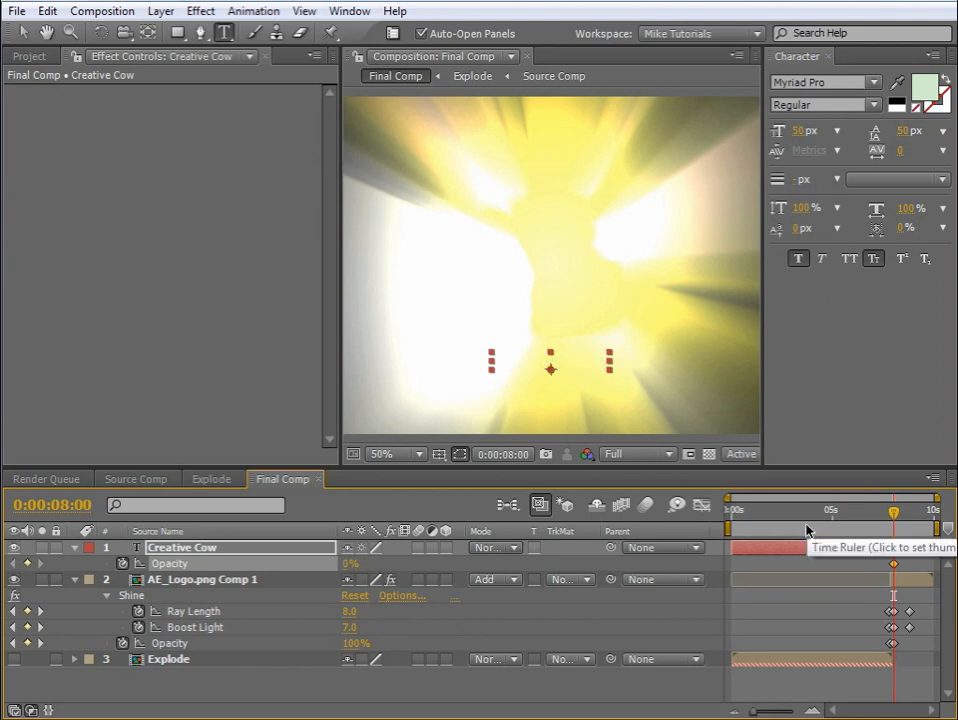
{"action": "key", "text": "space"}
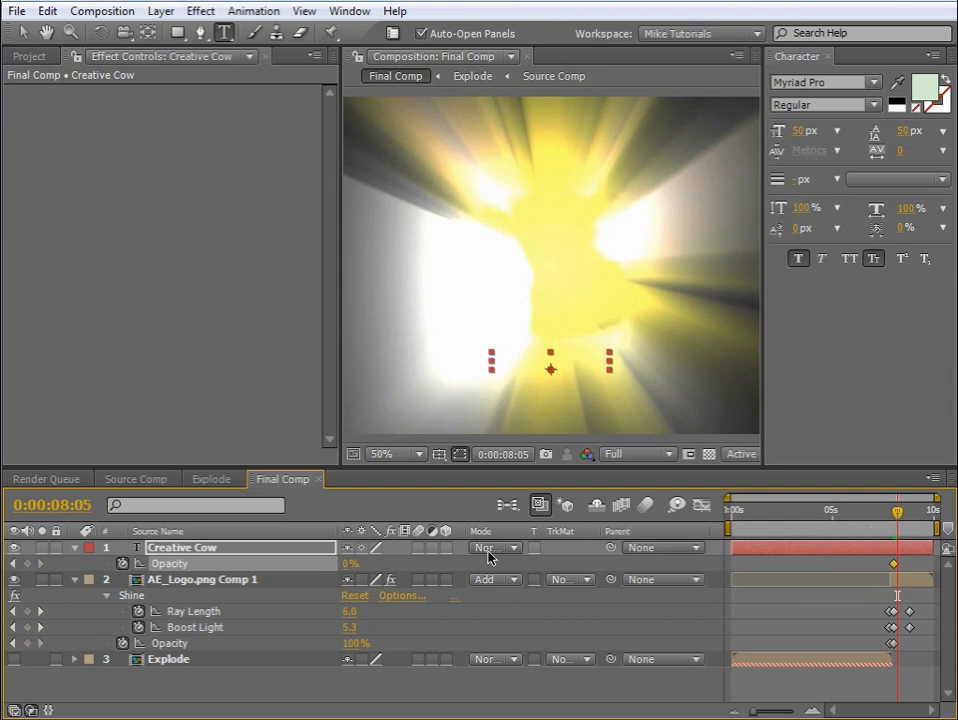
{"action": "left_click_drag", "start_coordinate": [350, 568], "coordinate": [488, 560]}
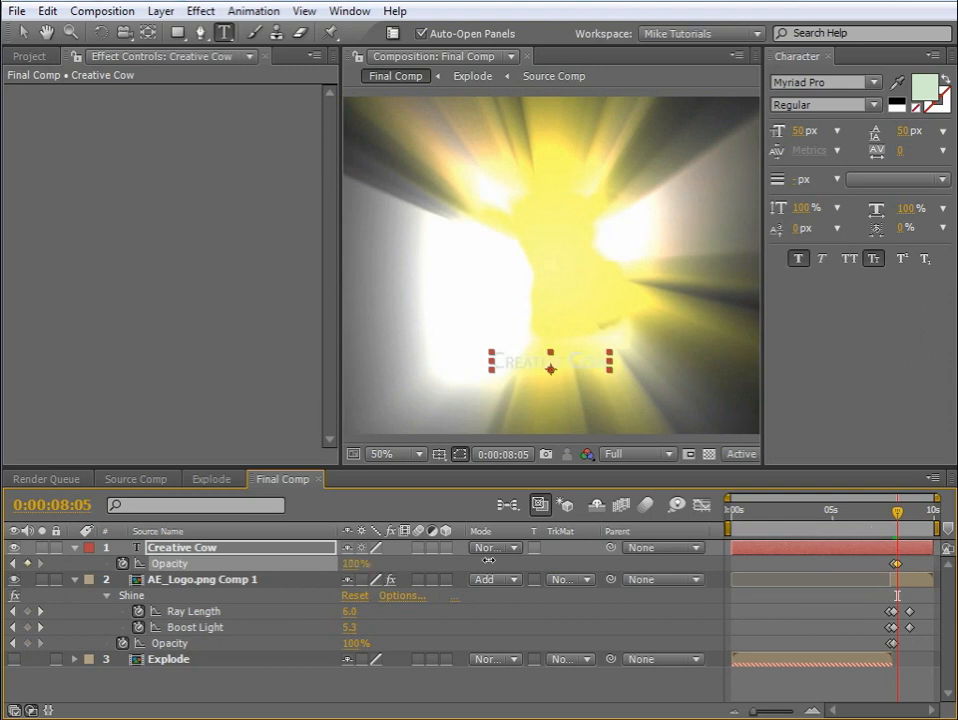
Move the Creative Cow layer beneath AE_Logo.png Comp 1 and preview the title appearing through the Shine burst
{"action": "left_click", "coordinate": [172, 548]}
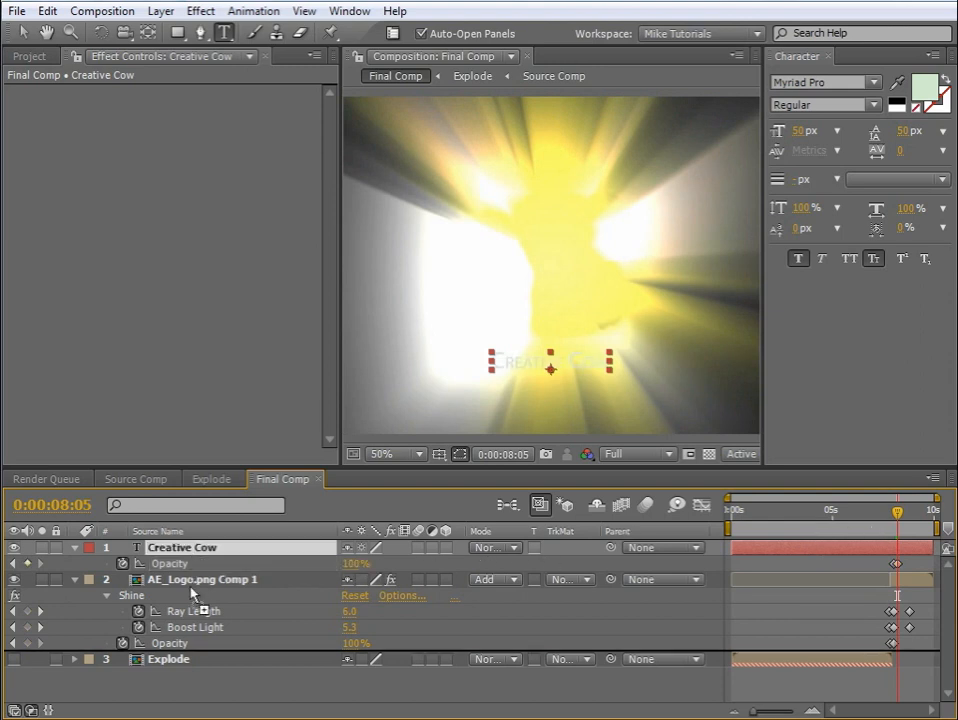
{"action": "left_click_drag", "start_coordinate": [190, 629], "coordinate": [196, 623]}
{"action": "left_click_drag", "start_coordinate": [897, 512], "coordinate": [891, 513]}
{"action": "key", "text": "space"}
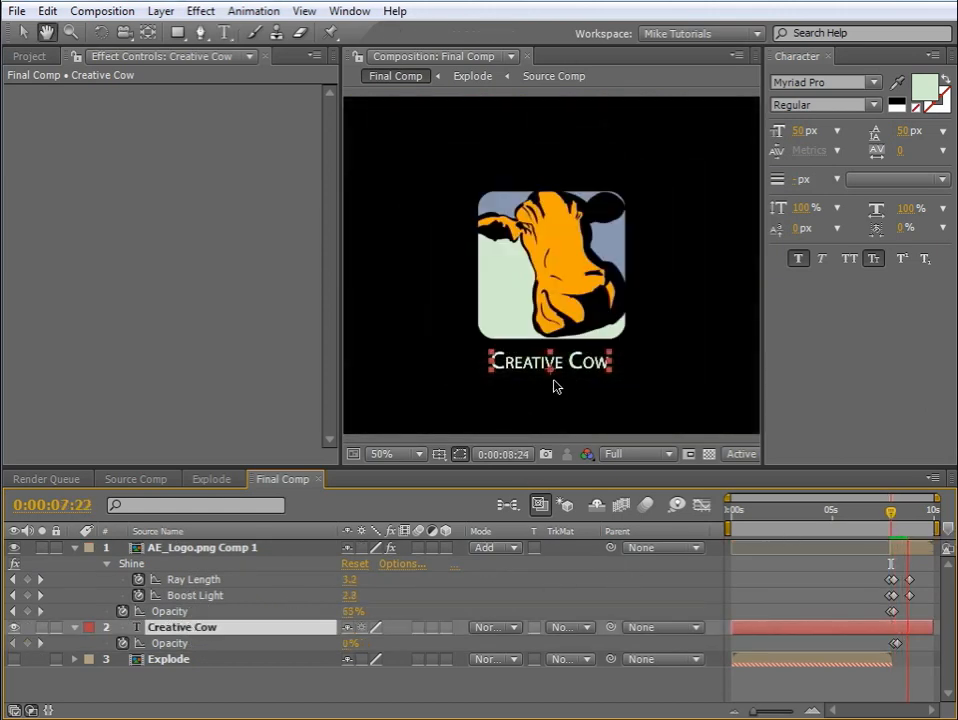
{"action": "left_click", "coordinate": [894, 514]}
{"action": "left_click_drag", "start_coordinate": [894, 514], "coordinate": [889, 514]}
{"action": "key", "text": "space"}
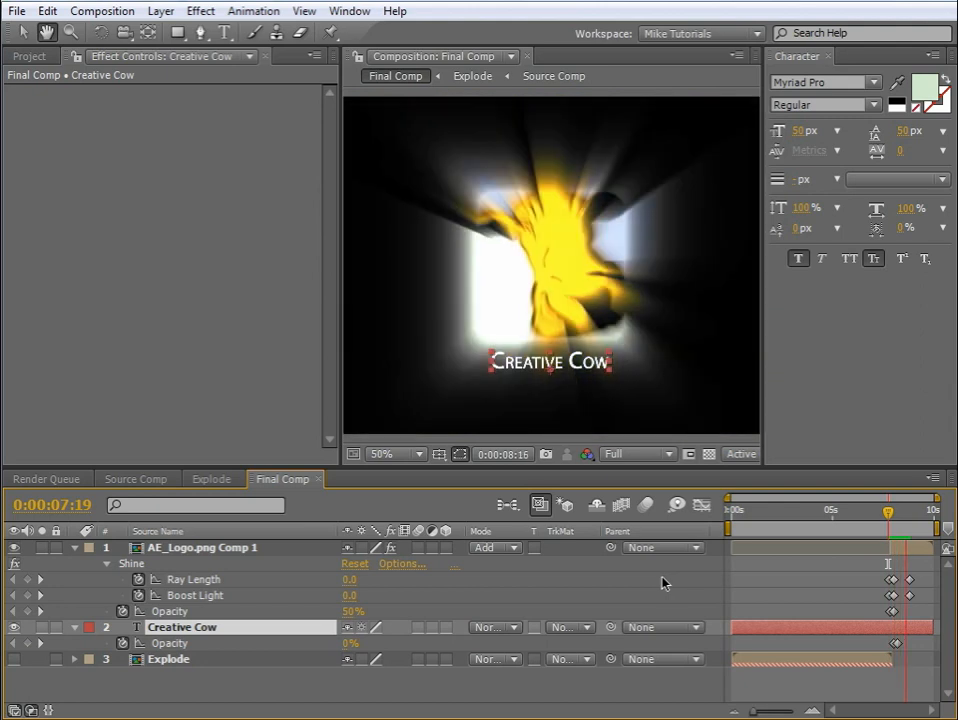
{"action": "key", "text": "space"}
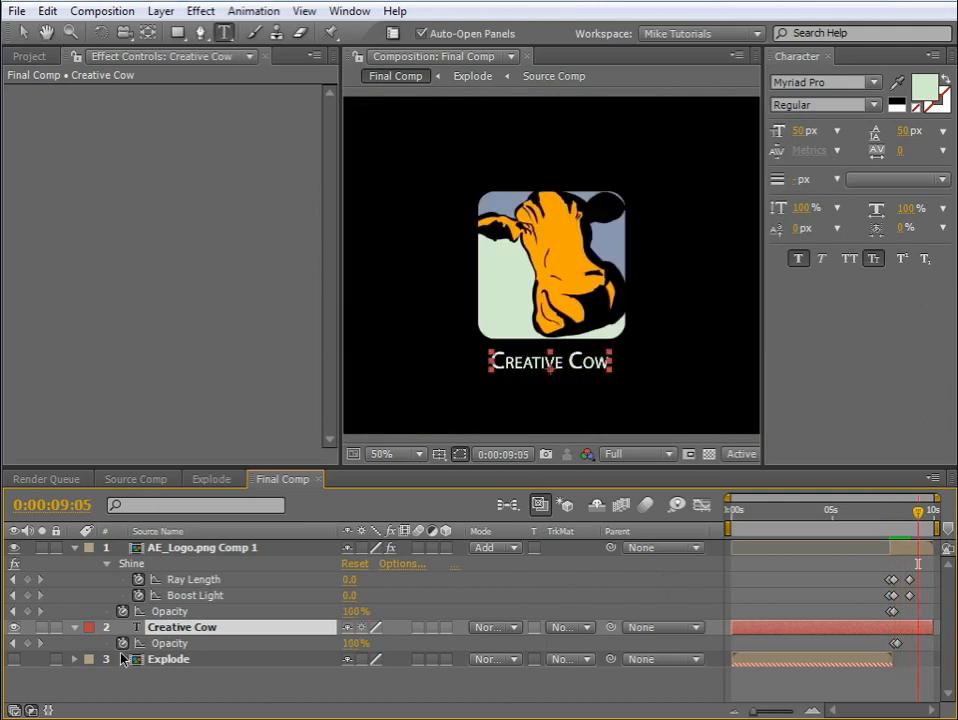
Make the Explode layer visible again and close the character settings
{"action": "key", "text": "u"}
{"action": "left_click", "coordinate": [14, 580]}
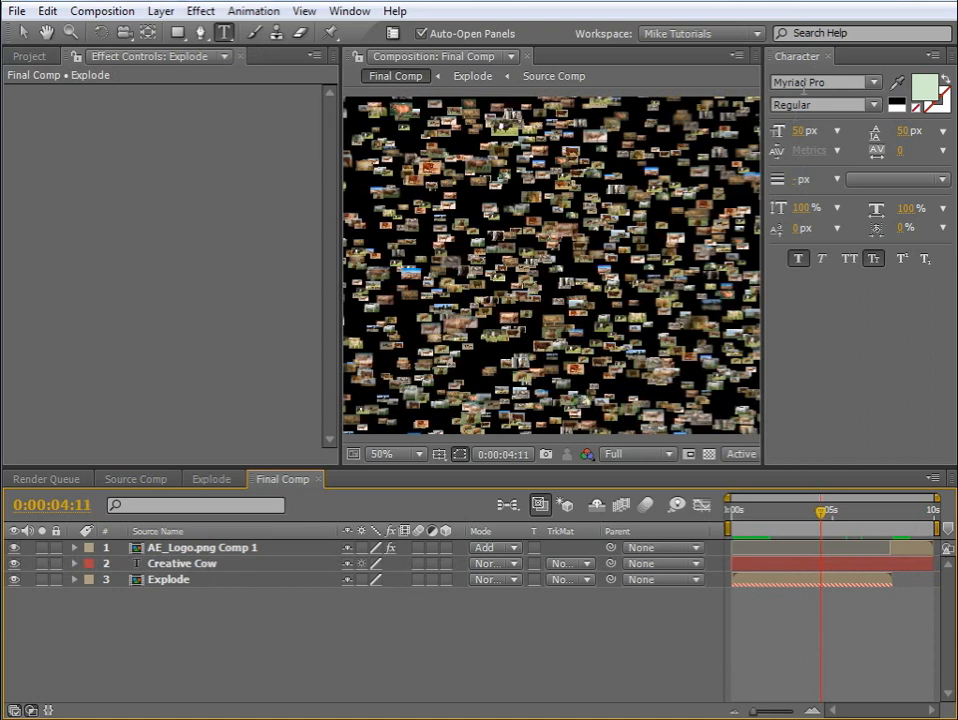
{"action": "left_click", "coordinate": [830, 57]}
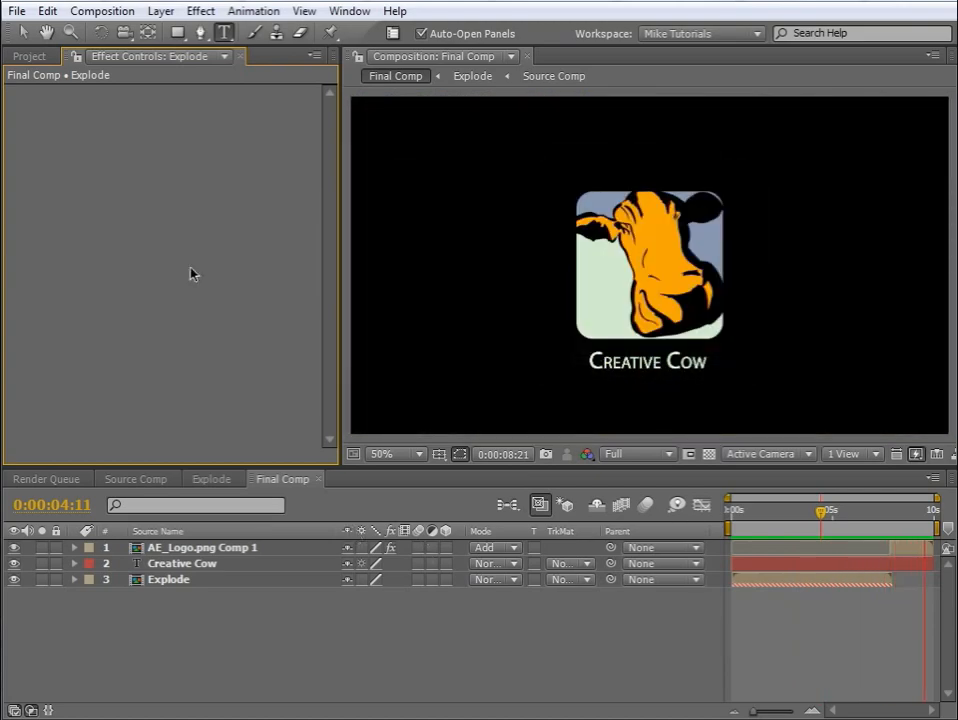
Import cow_bg.jpg from the Footage folder and add it to Final Comp beneath the Explode layer
{"action": "left_click", "coordinate": [30, 56]}
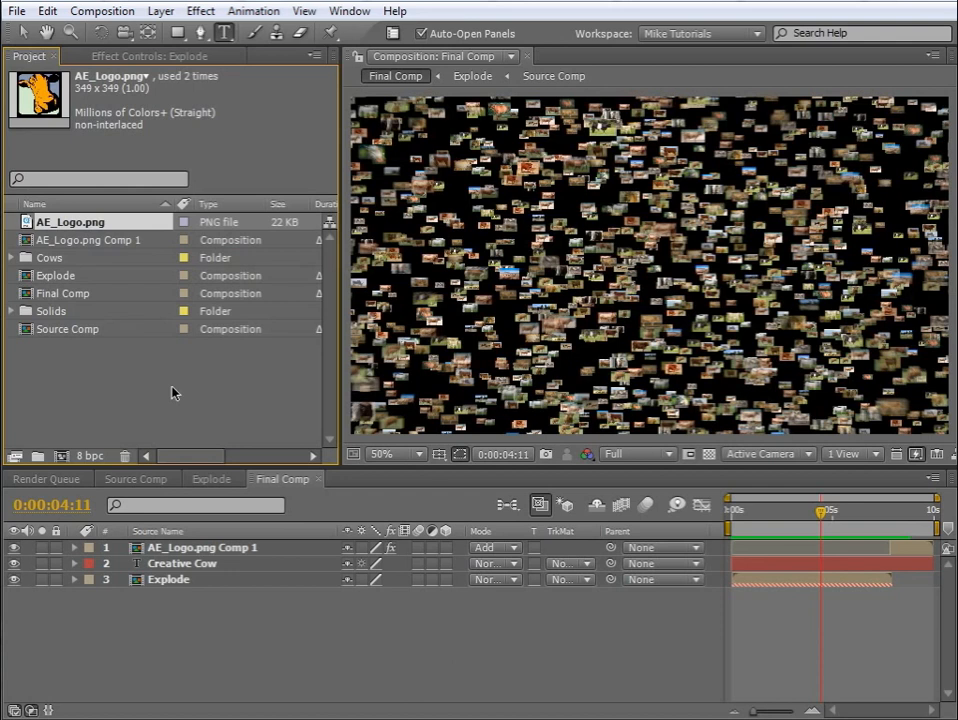
{"action": "left_click", "coordinate": [143, 382]}
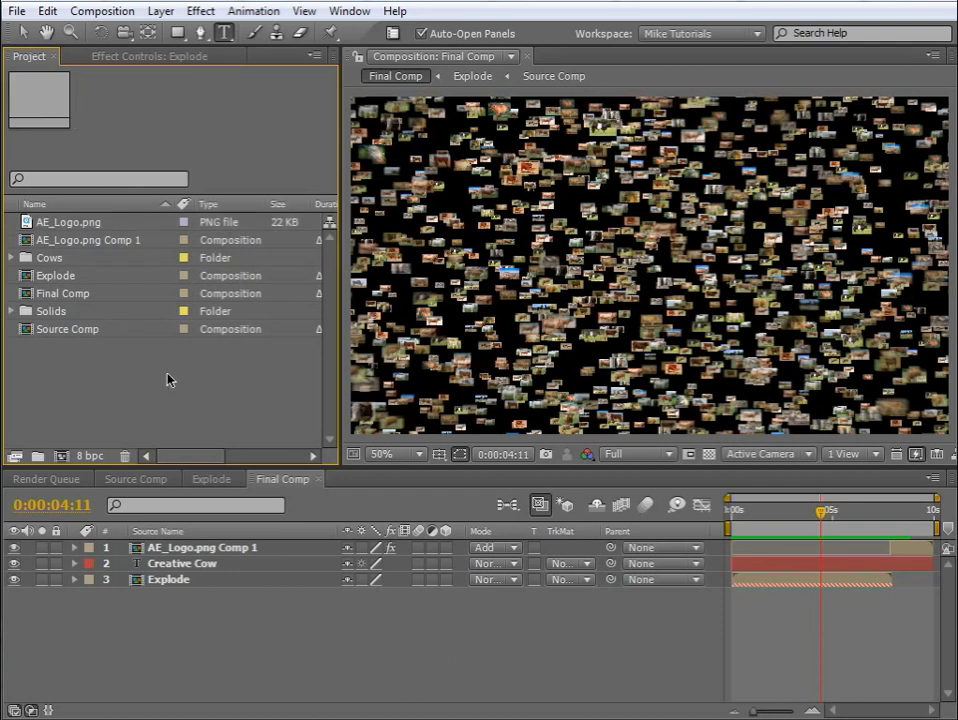
{"action": "double_click", "coordinate": [168, 379]}
{"action": "left_click", "coordinate": [282, 152]}
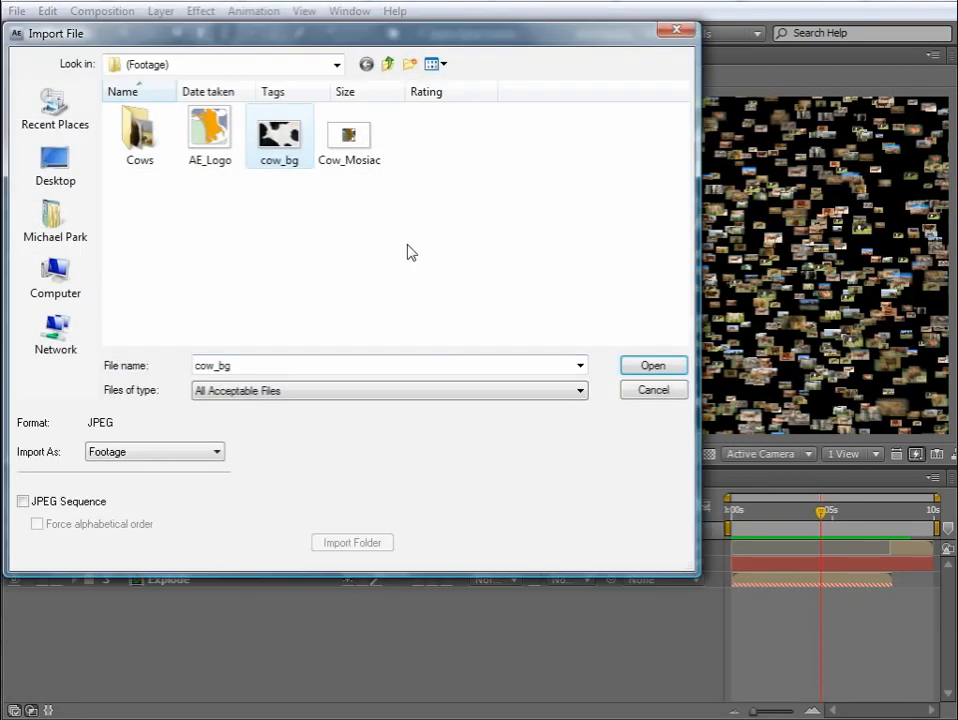
{"action": "left_click", "coordinate": [628, 366]}
{"action": "left_click_drag", "start_coordinate": [64, 265], "coordinate": [103, 605]}
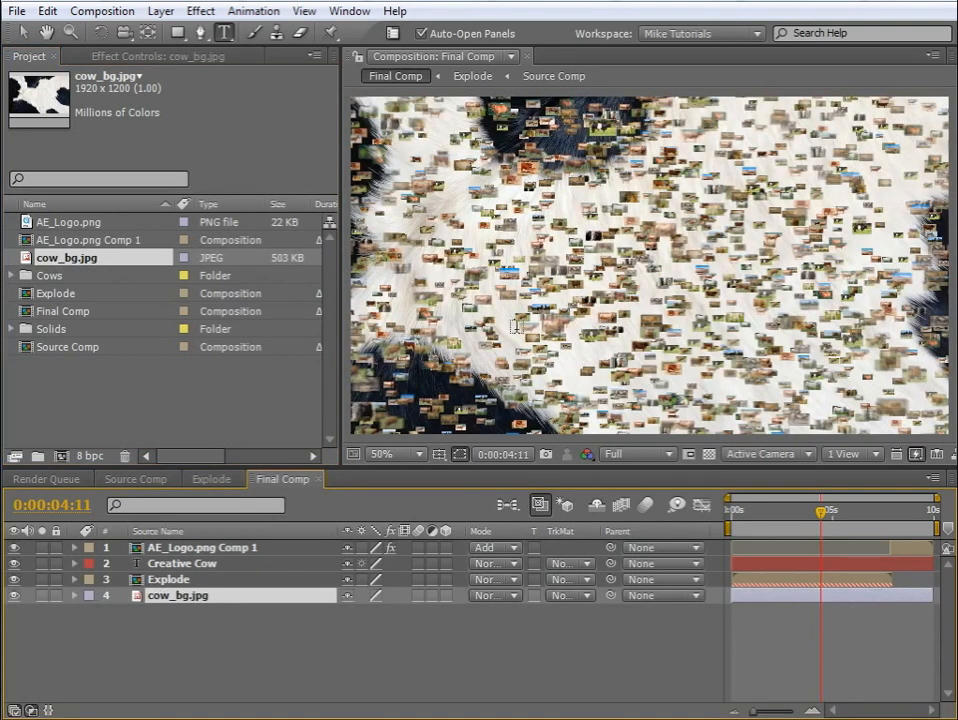
Scale the cow_bg.jpg layer to 71% and check it behind the logo at 0:00:09:05
{"action": "key", "text": "s"}
{"action": "left_click_drag", "start_coordinate": [372, 624], "coordinate": [351, 624]}
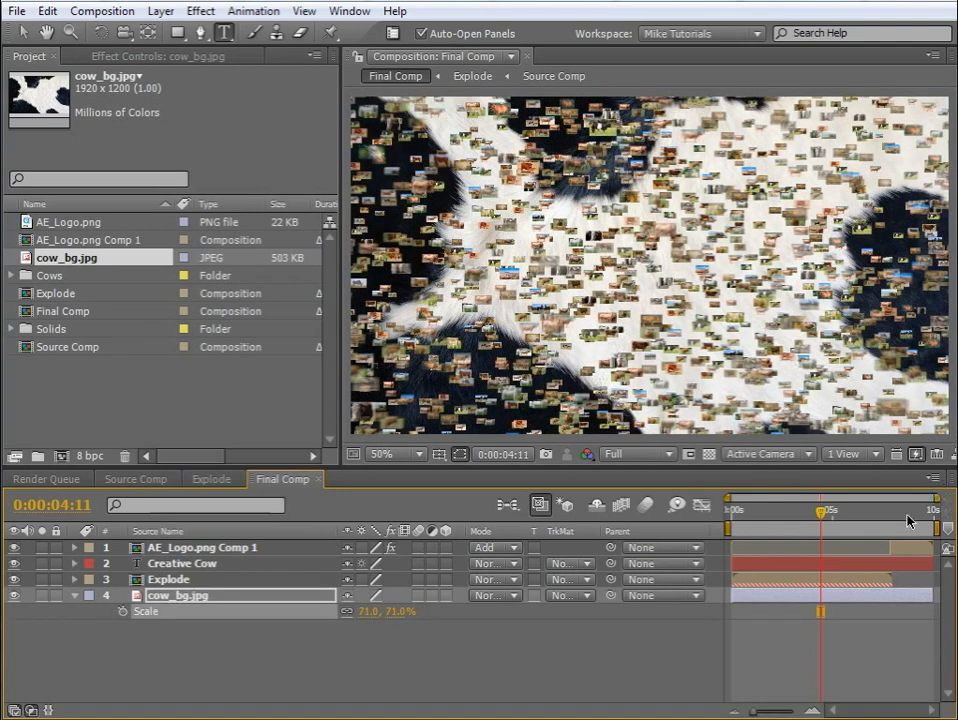
{"action": "left_click", "coordinate": [911, 513]}
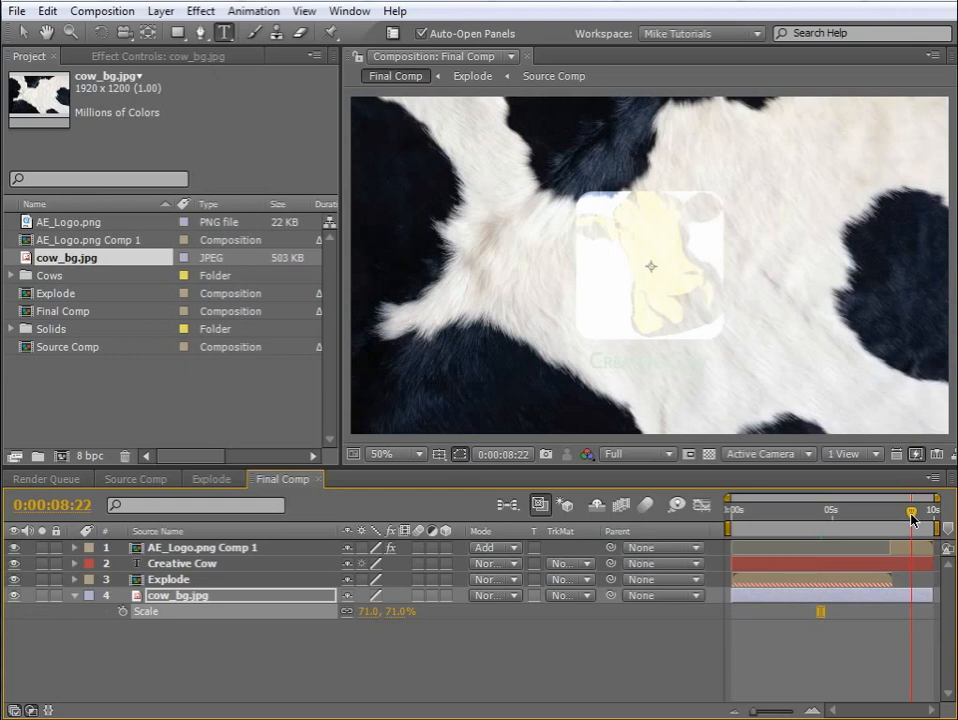
{"action": "left_click_drag", "start_coordinate": [911, 513], "coordinate": [919, 514]}
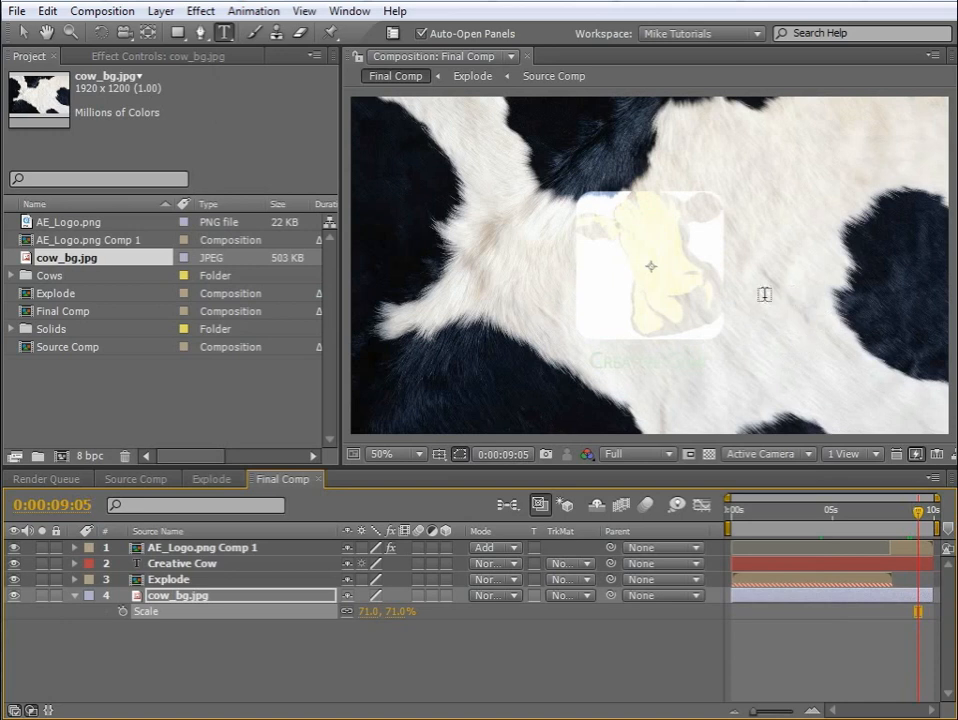
Try to shift the cow_bg.jpg background so one of its dark patches sits behind the logo
{"action": "left_click", "coordinate": [22, 33]}
{"action": "left_click_drag", "start_coordinate": [374, 216], "coordinate": [548, 304]}
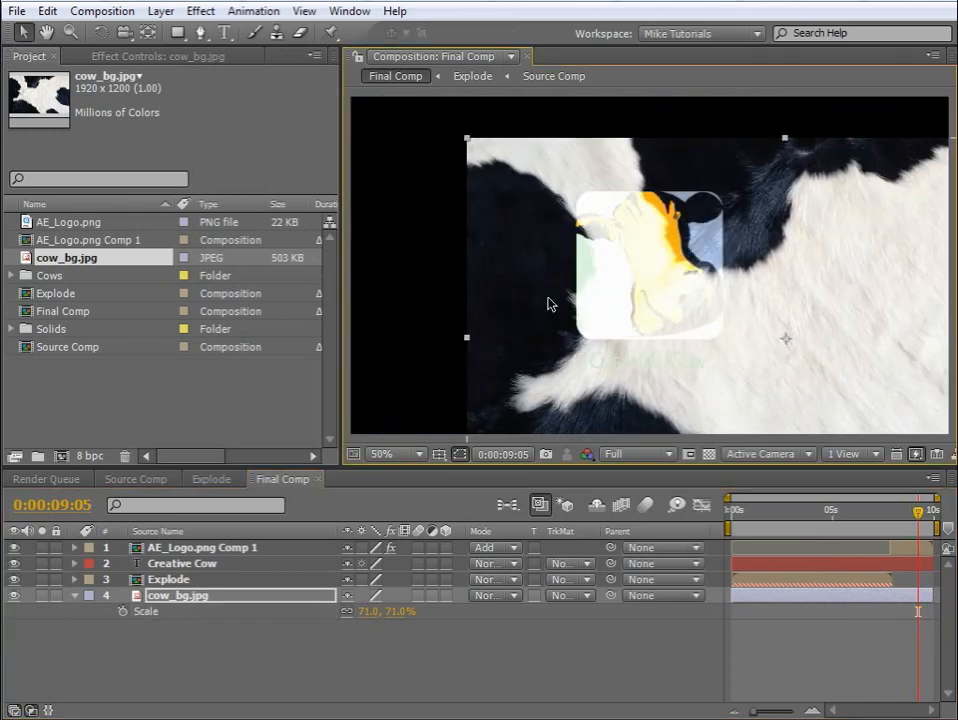
{"action": "key", "text": "ctrl+z"}
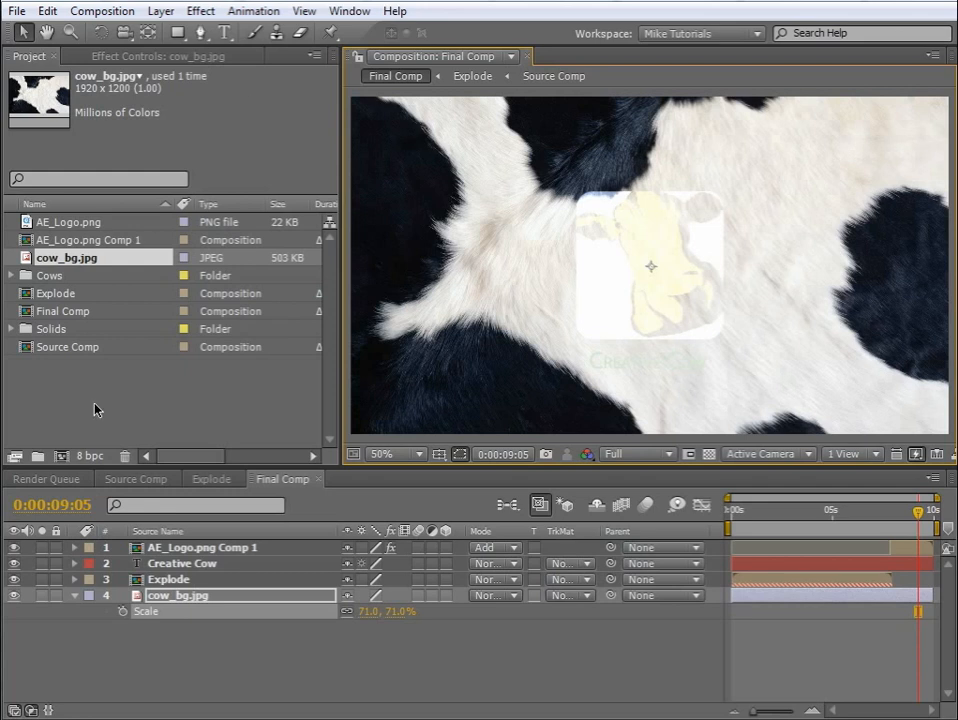
Apply the Invert channel effect to the cow_bg.jpg layer
{"action": "left_click", "coordinate": [197, 597]}
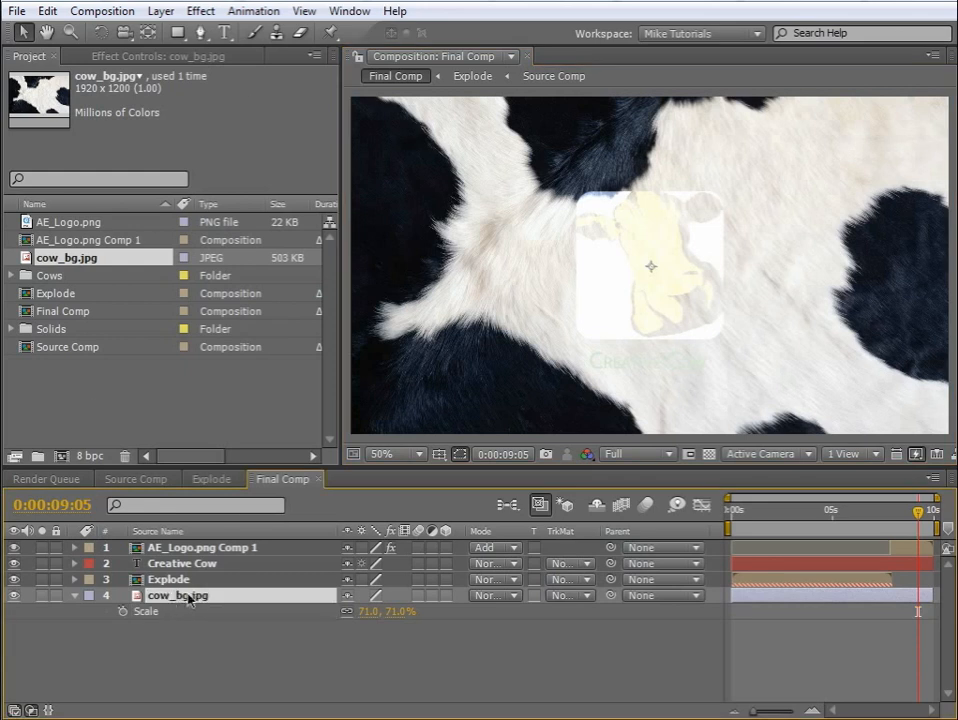
{"action": "left_click", "coordinate": [199, 12]}
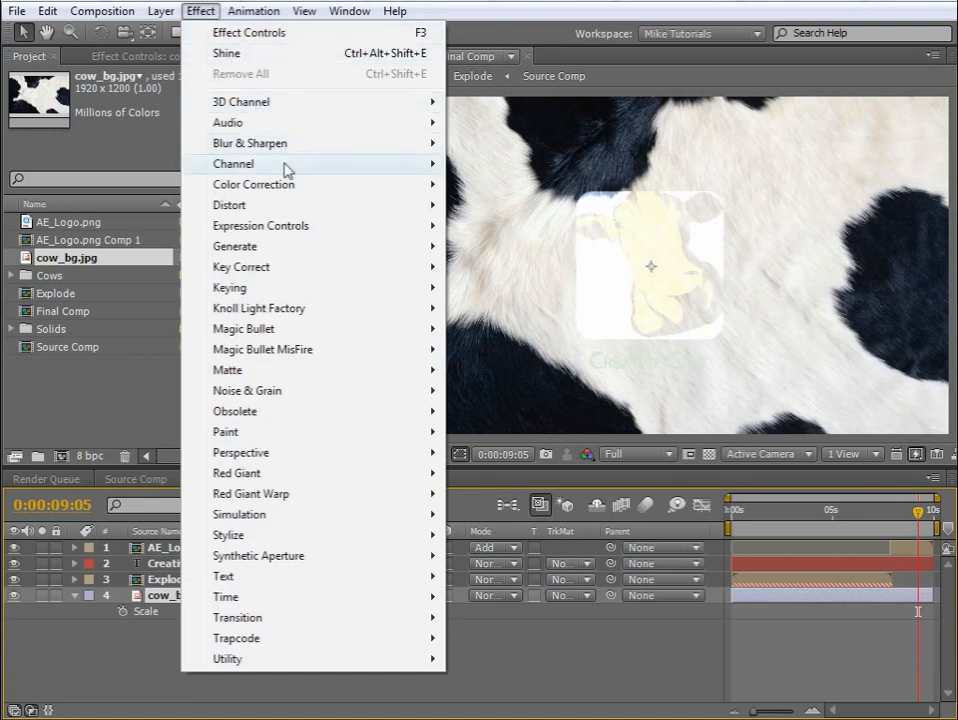
{"action": "mouse_move", "coordinate": [284, 166]}
{"action": "left_click", "coordinate": [490, 309]}
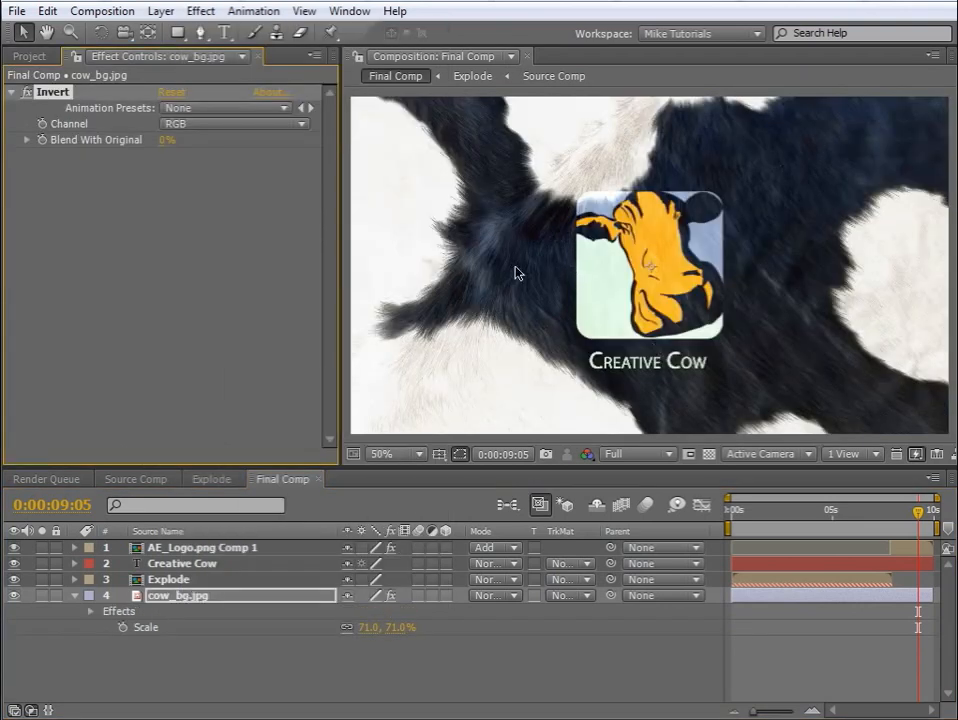
Shift the inverted background slightly left and up, scale it to 78% to fill the frame, and check it at 0:00:01:06
{"action": "left_click_drag", "start_coordinate": [532, 290], "coordinate": [494, 283]}
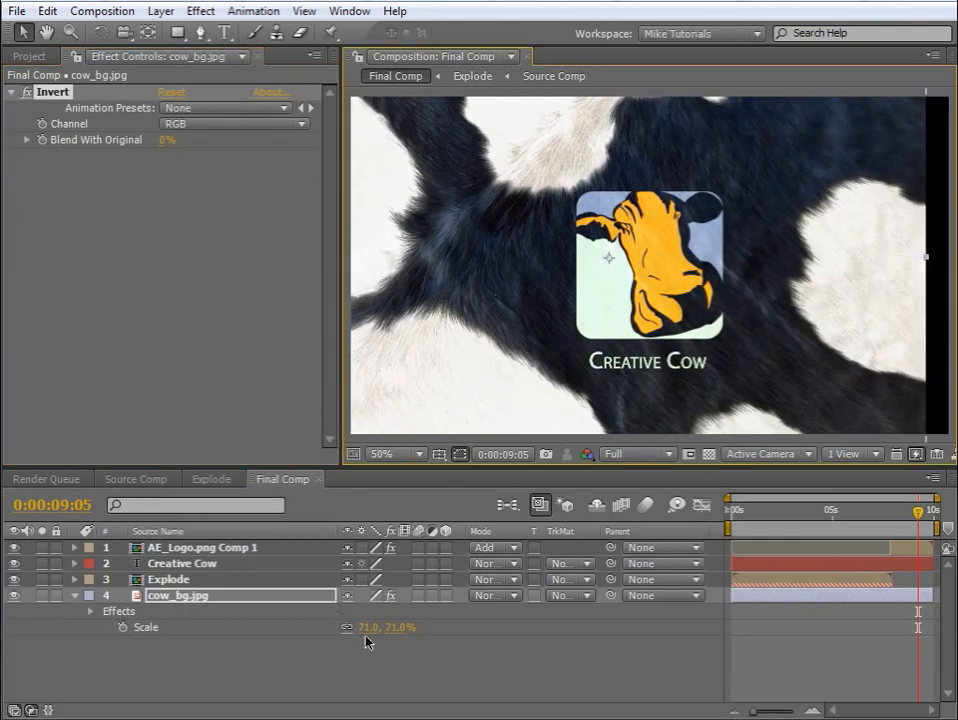
{"action": "left_click_drag", "start_coordinate": [370, 628], "coordinate": [540, 453]}
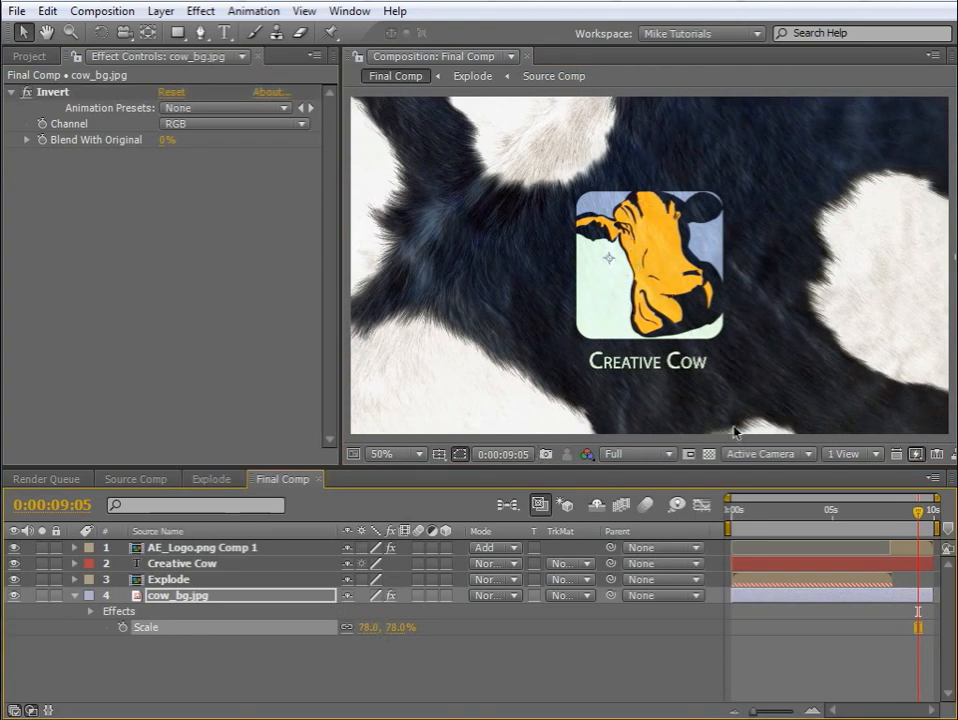
{"action": "left_click", "coordinate": [744, 514]}
{"action": "left_click_drag", "start_coordinate": [744, 514], "coordinate": [757, 520]}
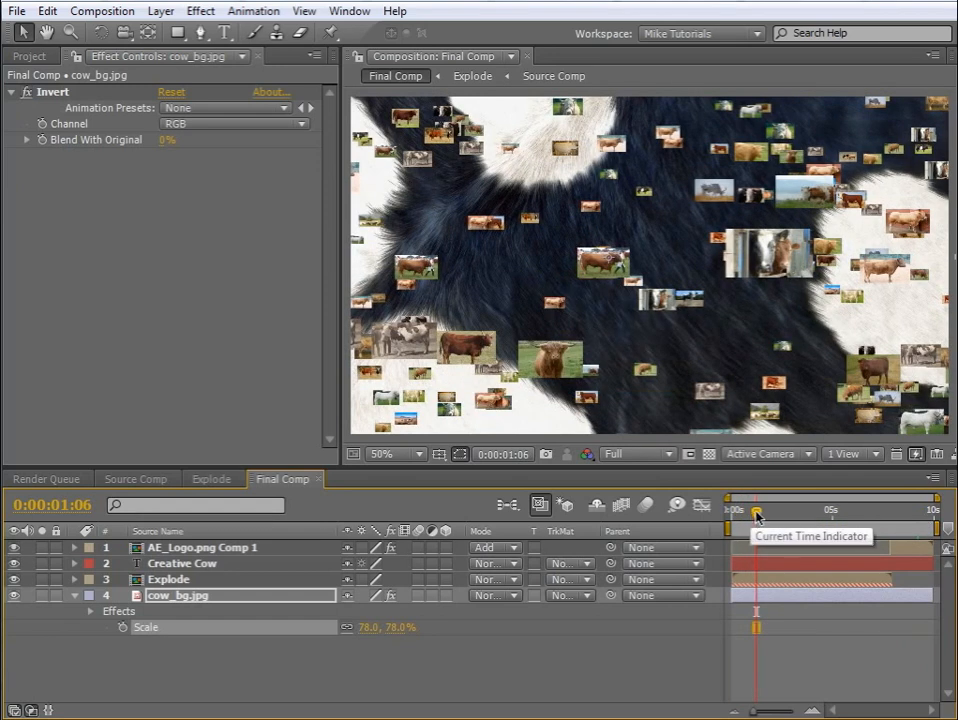
Trim Final Comp to a work area starting at 0:00:02:00 and check the shortened animation up to 0:00:03:10
{"action": "mouse_move", "coordinate": [757, 516]}
{"action": "left_mouse_down"}
{"action": "mouse_move", "coordinate": [782, 518]}
{"action": "mouse_move", "coordinate": [773, 521]}
{"action": "left_mouse_up"}
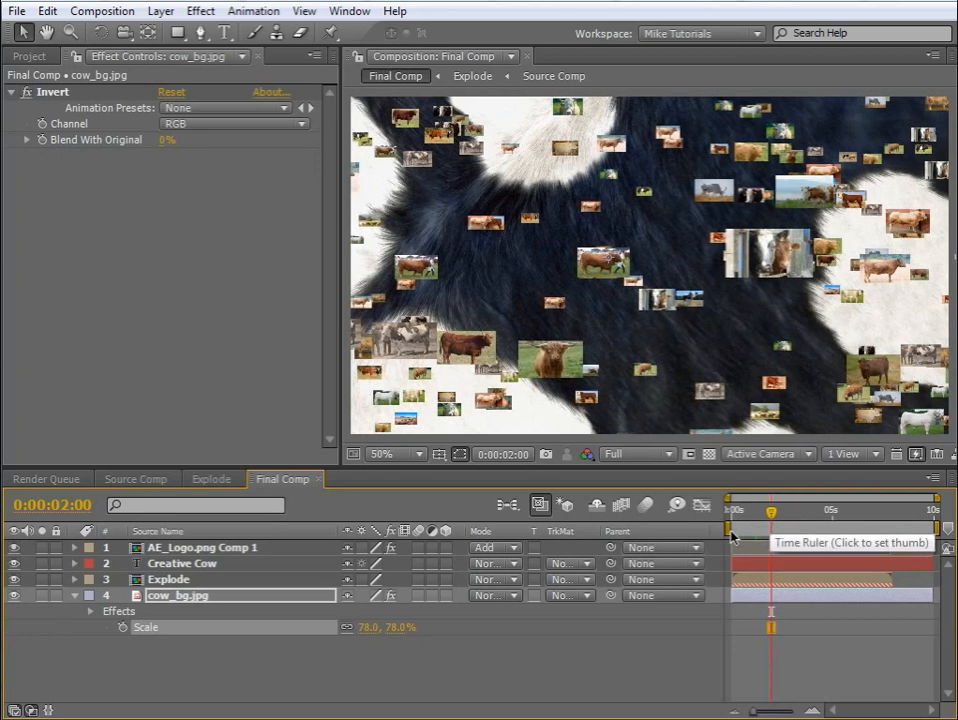
{"action": "left_click_drag", "start_coordinate": [750, 528], "coordinate": [769, 527]}
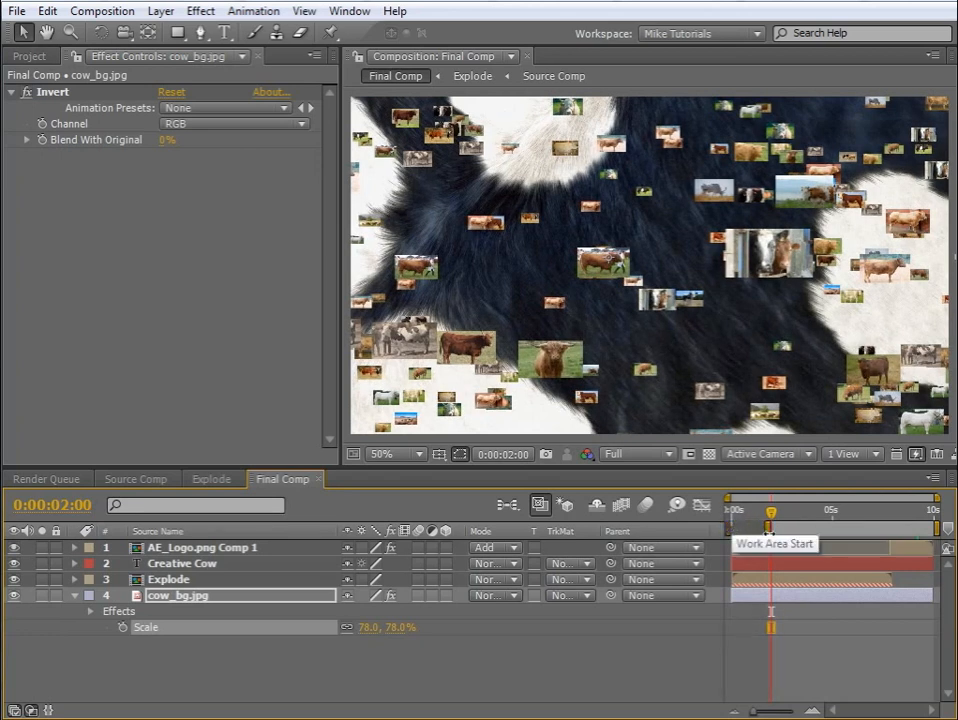
{"action": "key", "text": "equal"}
{"action": "key", "text": "equal"}
{"action": "key", "text": "equal"}
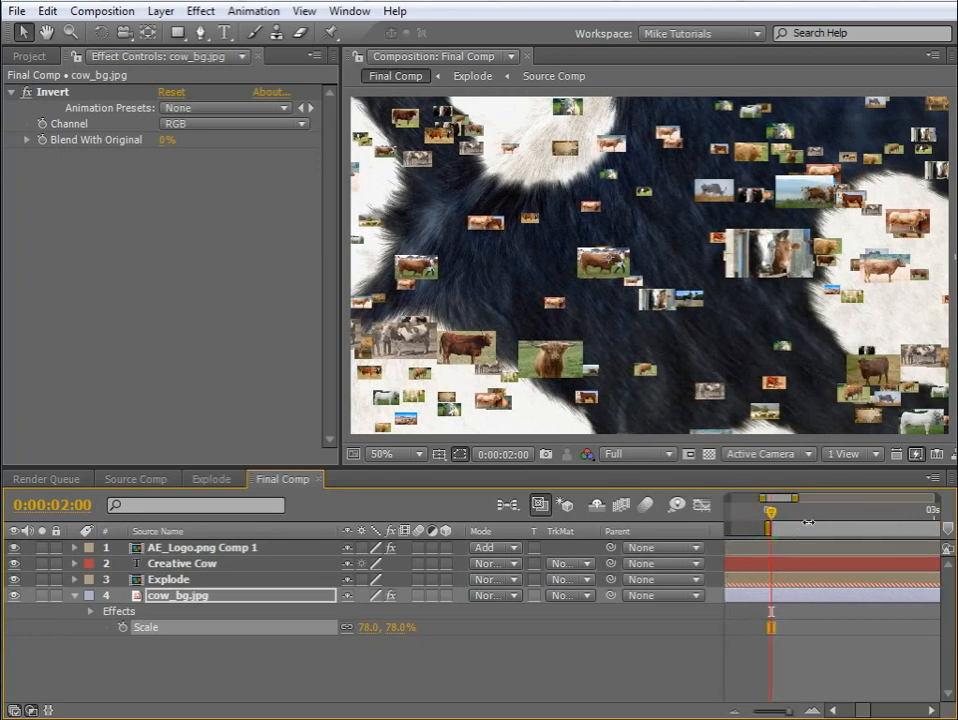
{"action": "right_click", "coordinate": [808, 522]}
{"action": "left_click", "coordinate": [849, 583]}
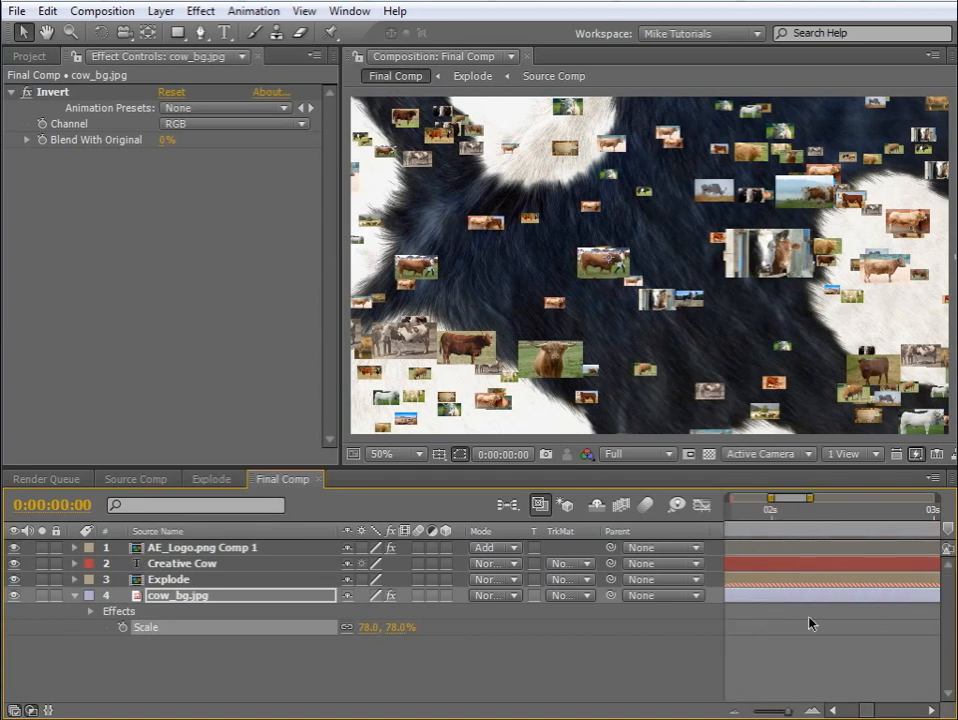
{"action": "left_click", "coordinate": [736, 711]}
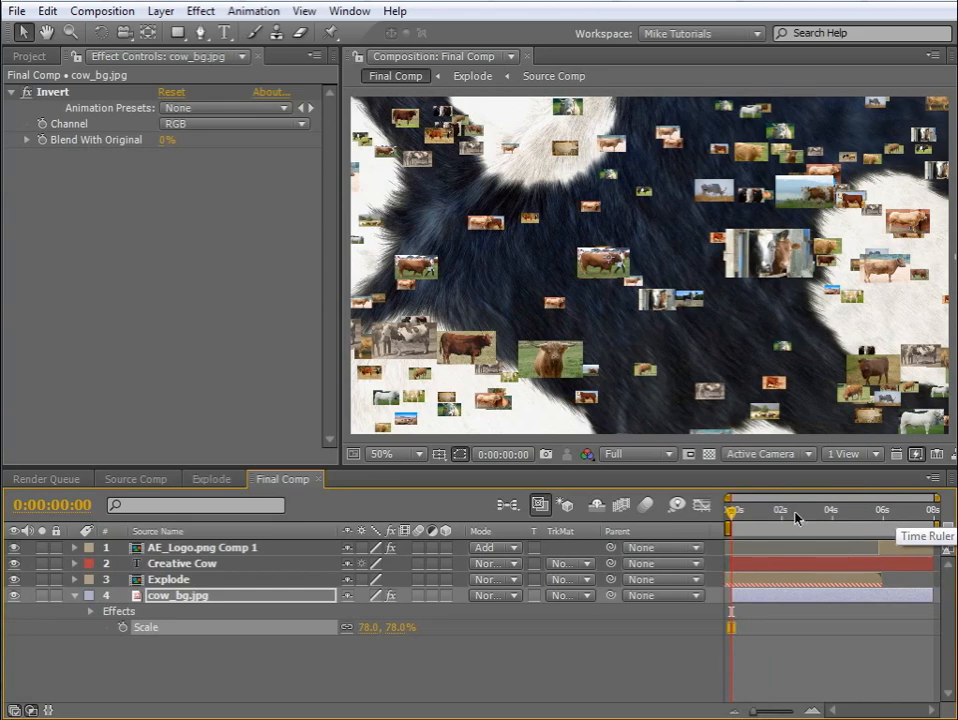
{"action": "left_click_drag", "start_coordinate": [731, 513], "coordinate": [818, 520]}
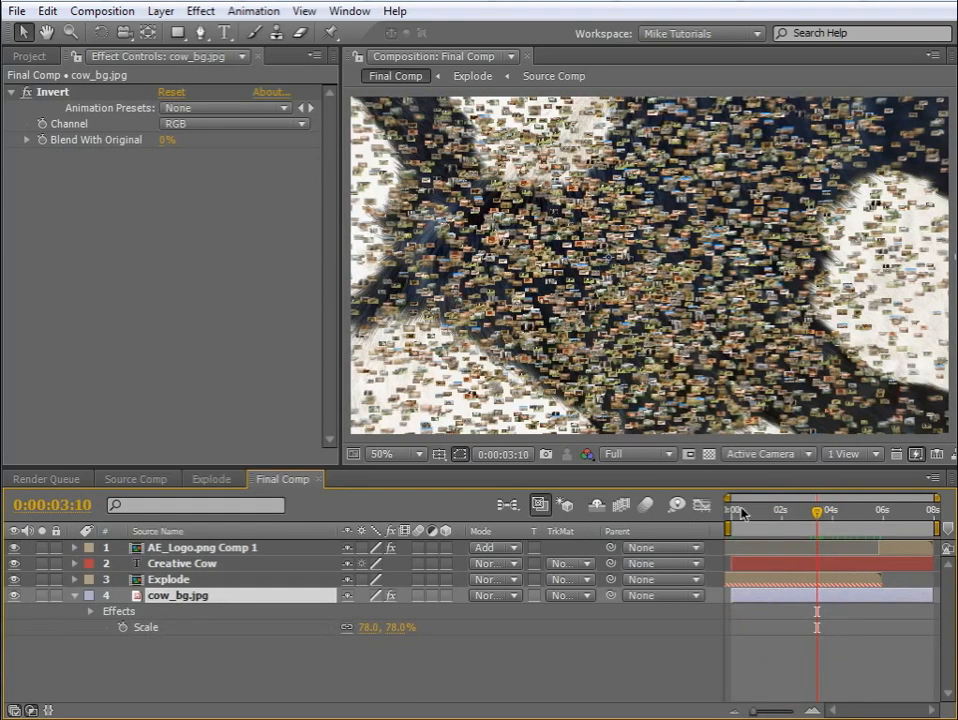
Animate the Scale of cow_bg.jpg from 90% at 0:00:00:00 to 75% at 0:00:07:24, with Easy Ease on both keyframes
{"action": "left_click_drag", "start_coordinate": [737, 521], "coordinate": [731, 516]}
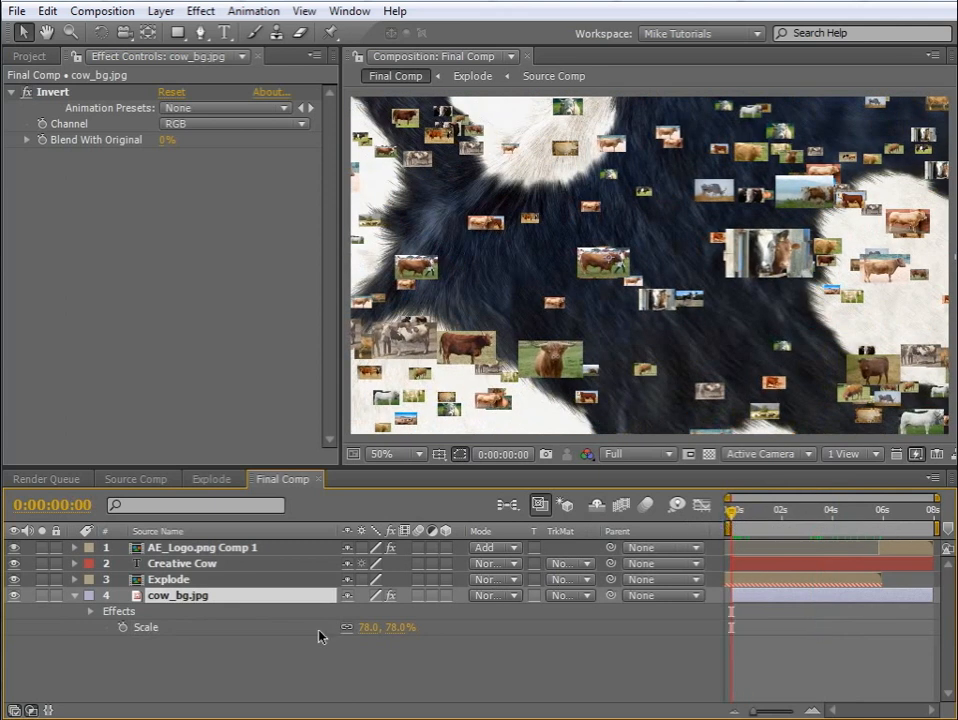
{"action": "left_click", "coordinate": [123, 628]}
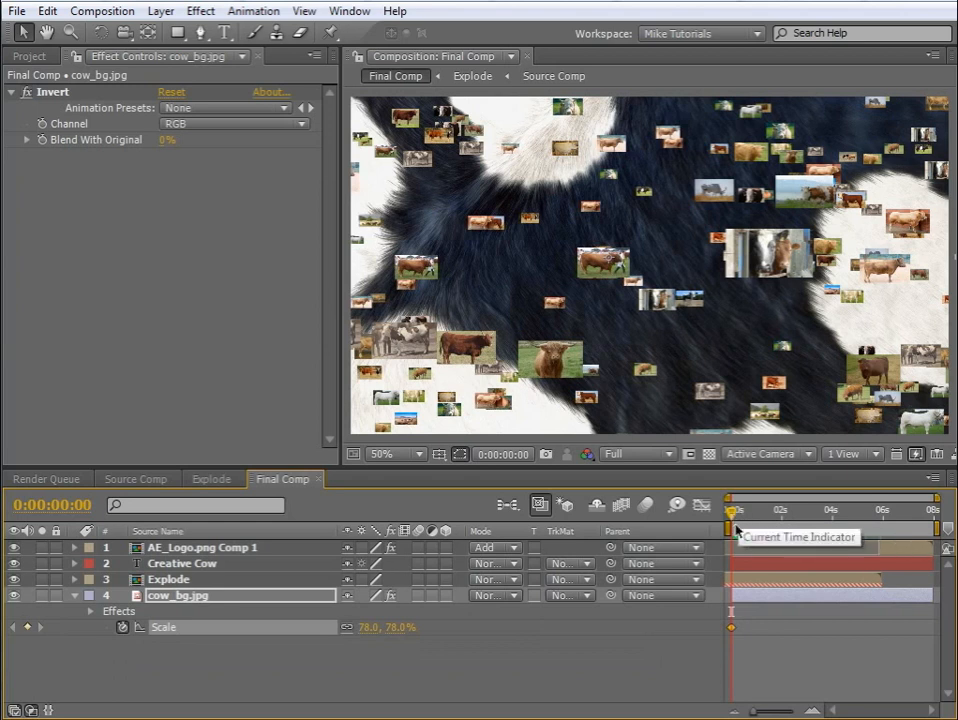
{"action": "left_click_drag", "start_coordinate": [403, 627], "coordinate": [411, 627]}
{"action": "left_click_drag", "start_coordinate": [743, 517], "coordinate": [953, 520]}
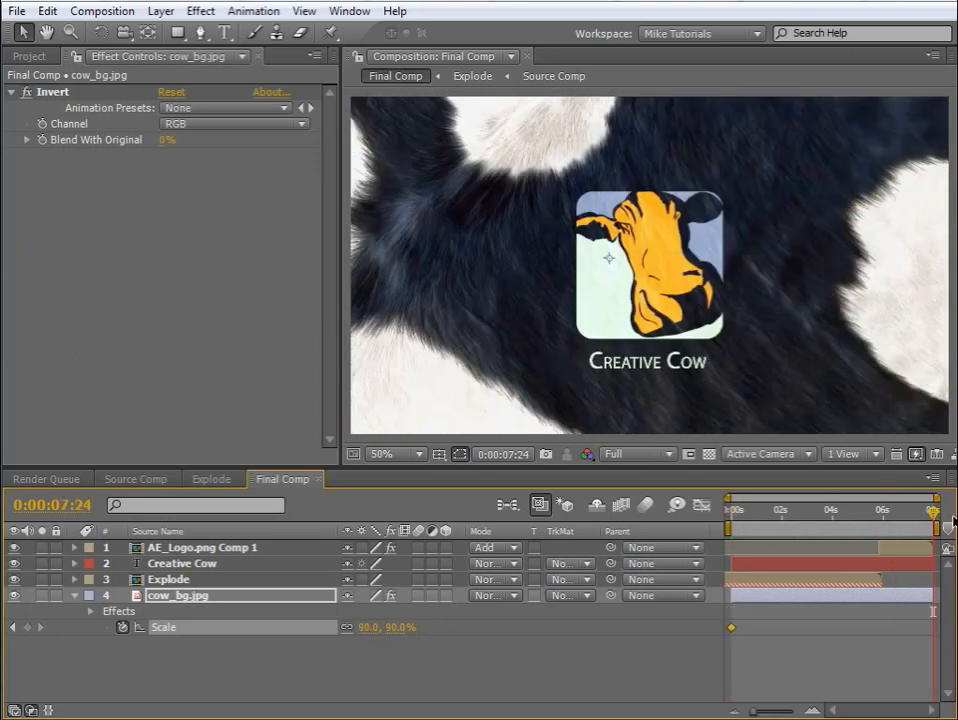
{"action": "mouse_move", "coordinate": [393, 627]}
{"action": "left_mouse_down"}
{"action": "mouse_move", "coordinate": [406, 627]}
{"action": "mouse_move", "coordinate": [385, 637]}
{"action": "left_mouse_up"}
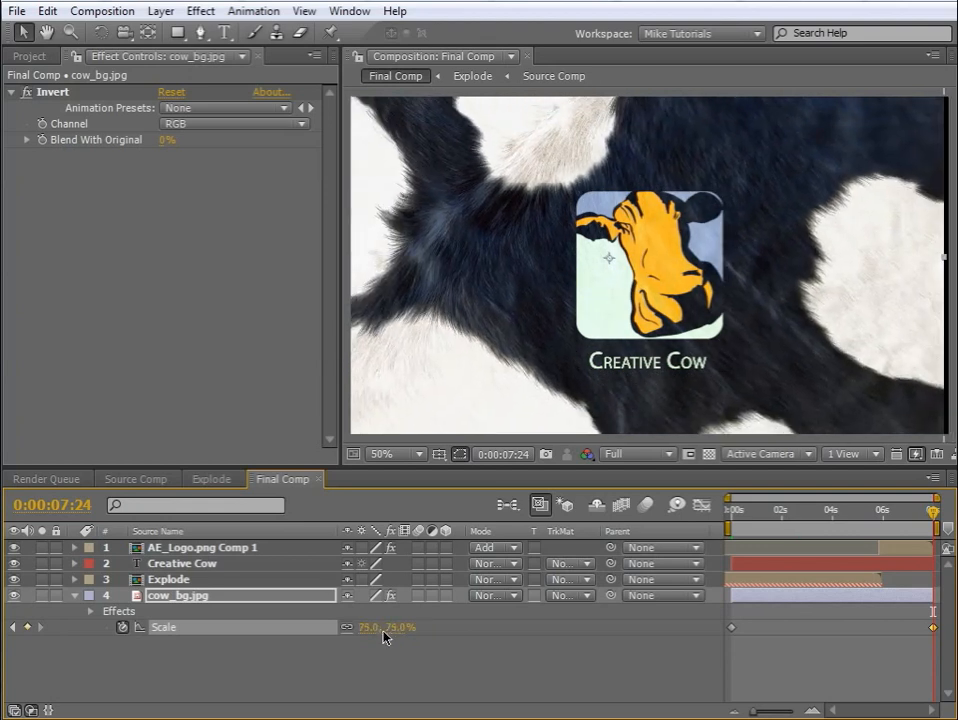
{"action": "right_click", "coordinate": [733, 629]}
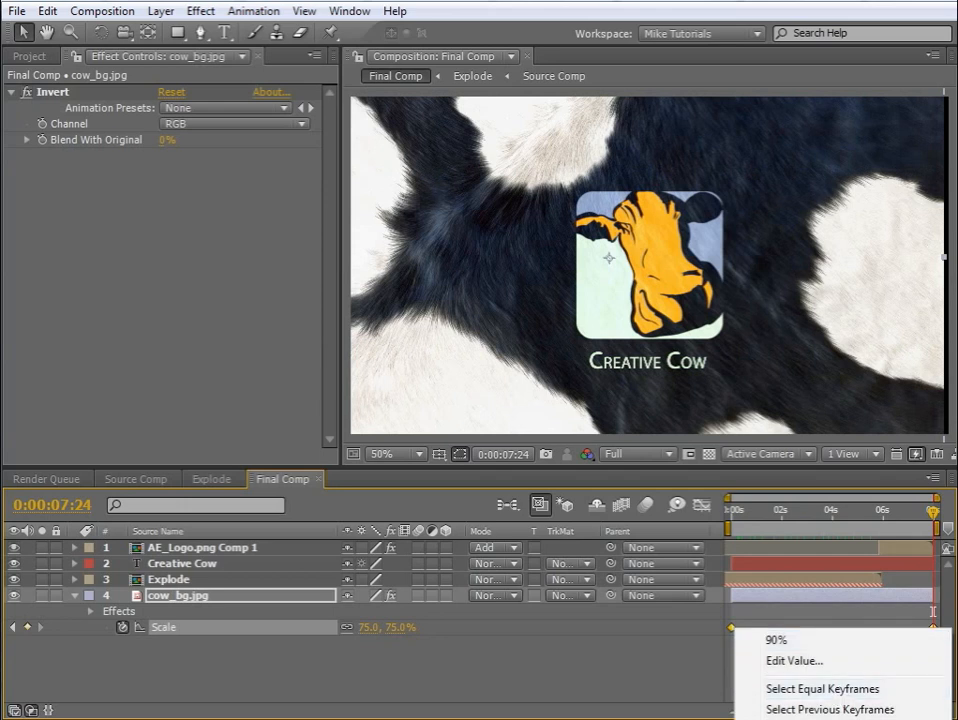
{"action": "left_click", "coordinate": [956, 718]}
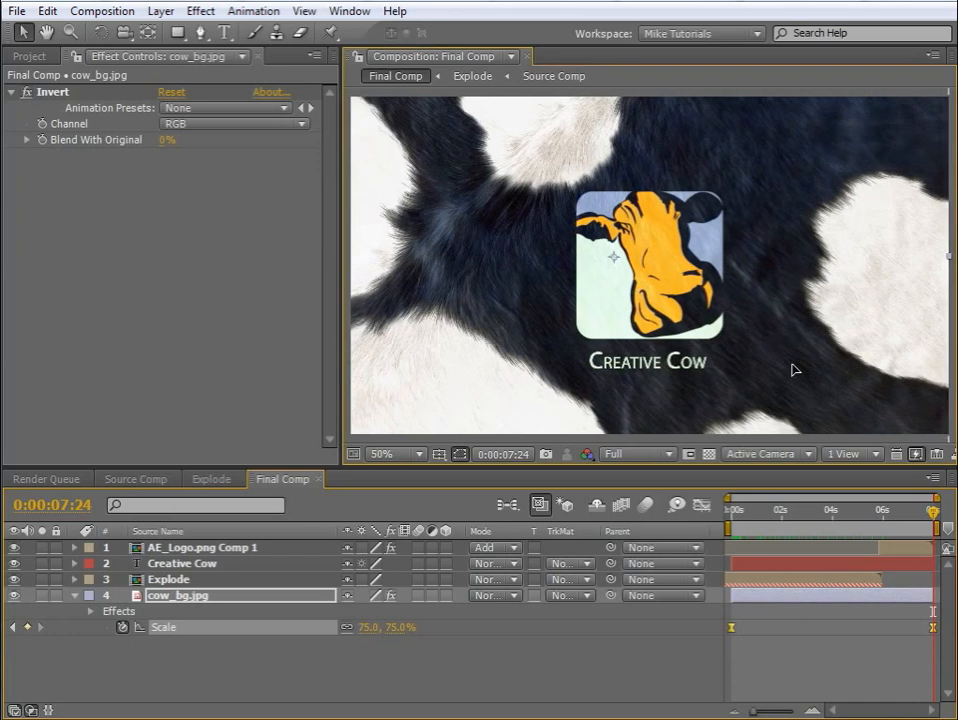
Nudge the cow_bg.jpg background slightly right and up so it fills the frame, and check the zoom back at 0:00:01:04
{"action": "key", "text": "Up"}
{"action": "key", "text": "Up"}
{"action": "key", "text": "Up"}
{"action": "key", "text": "Up"}
{"action": "key", "text": "Up"}
{"action": "key", "text": "Up"}
{"action": "key", "text": "Up"}
{"action": "key", "text": "Up"}
{"action": "key", "text": "Up"}
{"action": "key", "text": "Up"}
{"action": "key", "text": "Up"}
{"action": "key", "text": "Up"}
{"action": "key", "text": "Up"}
{"action": "key", "text": "Up"}
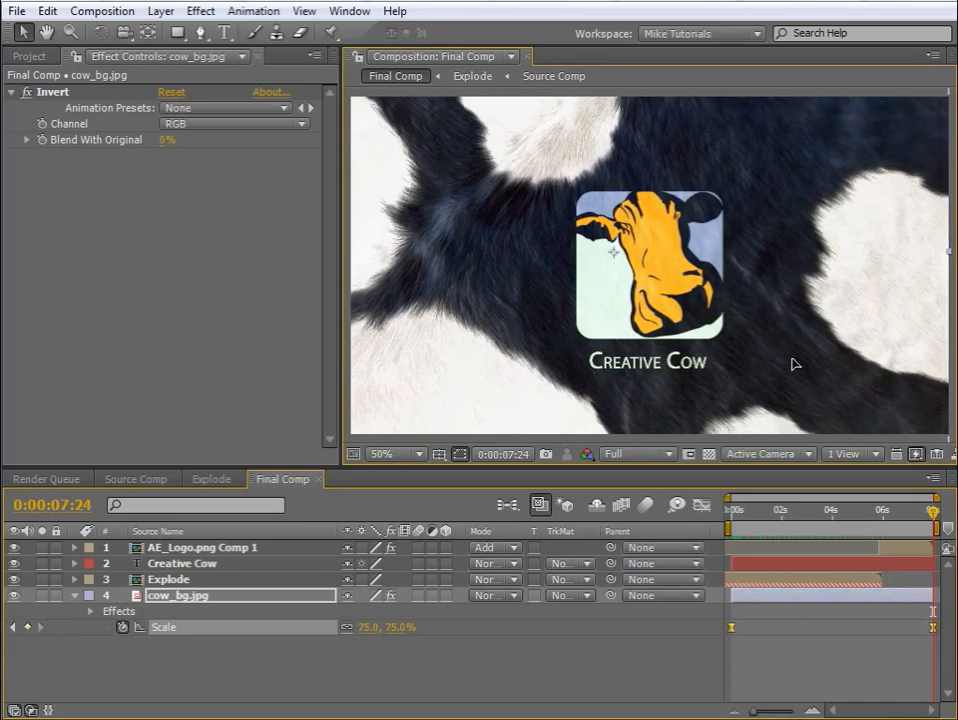
{"action": "left_click_drag", "start_coordinate": [912, 516], "coordinate": [760, 520]}
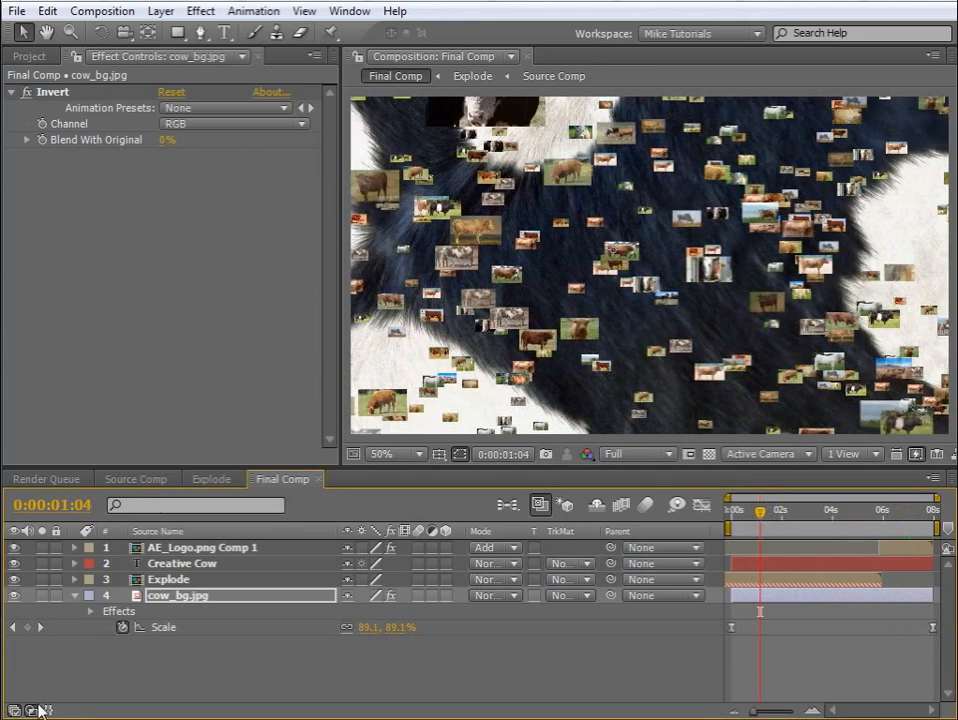